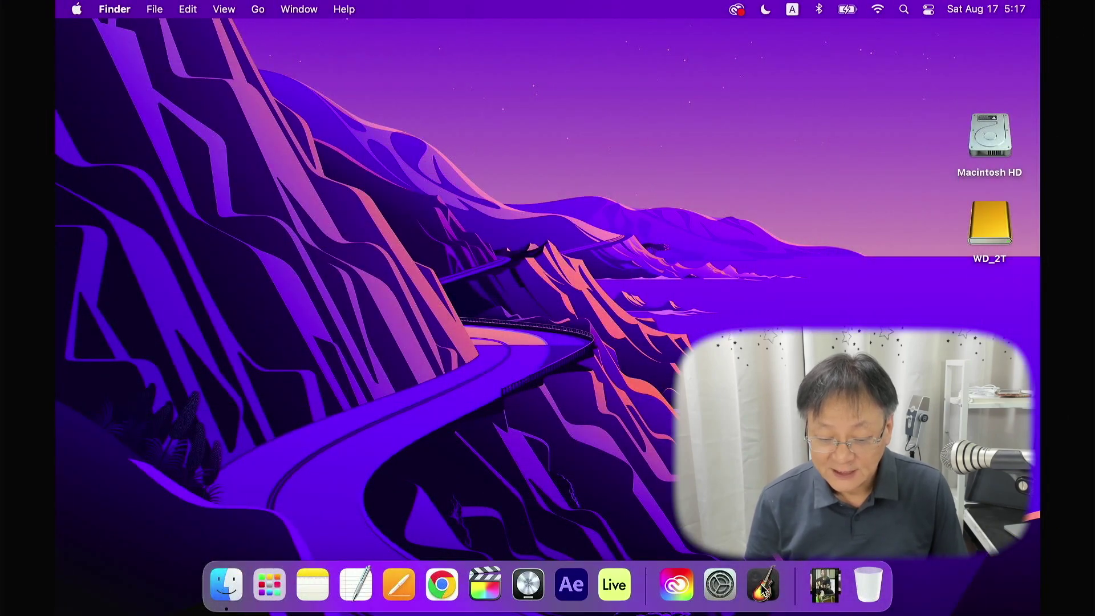
# Launch GarageBand, check its version information and close the About window.
pyautogui.click(762, 588)
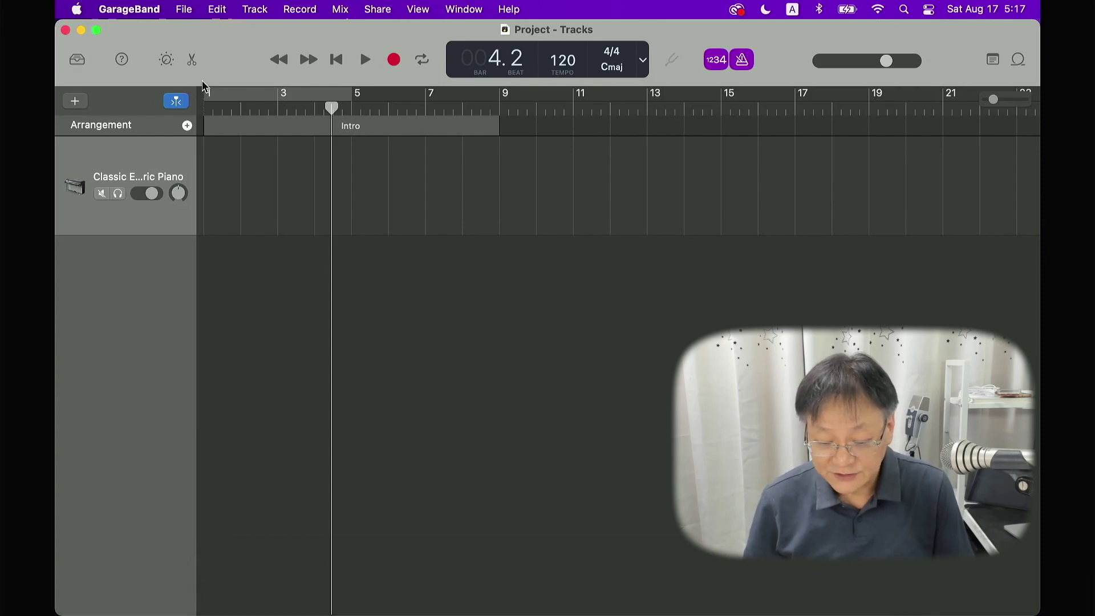
pyautogui.click(146, 11)
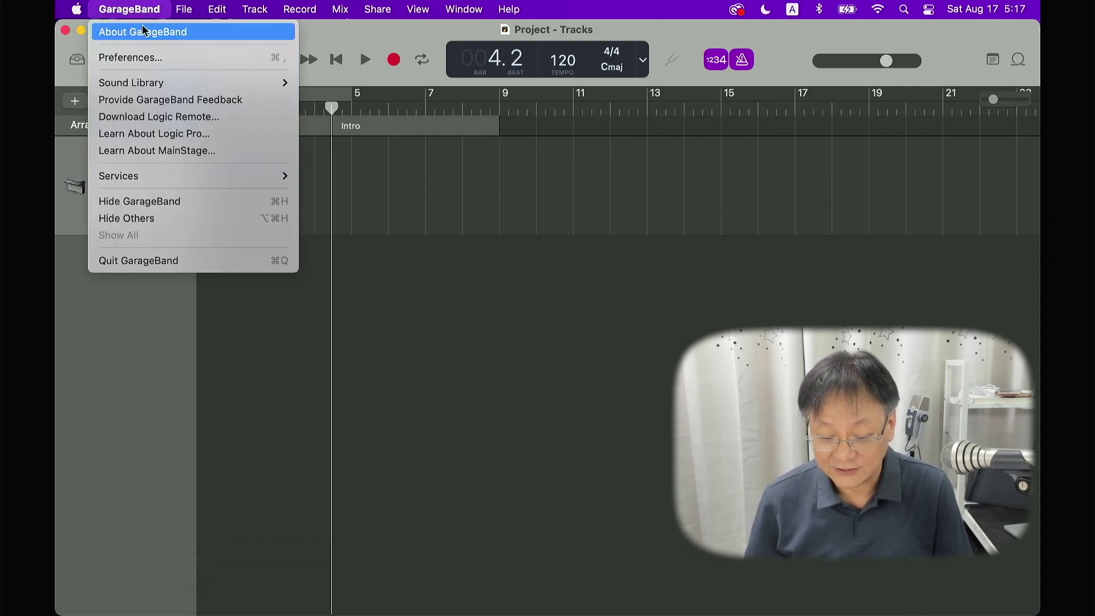
pyautogui.click(143, 32)
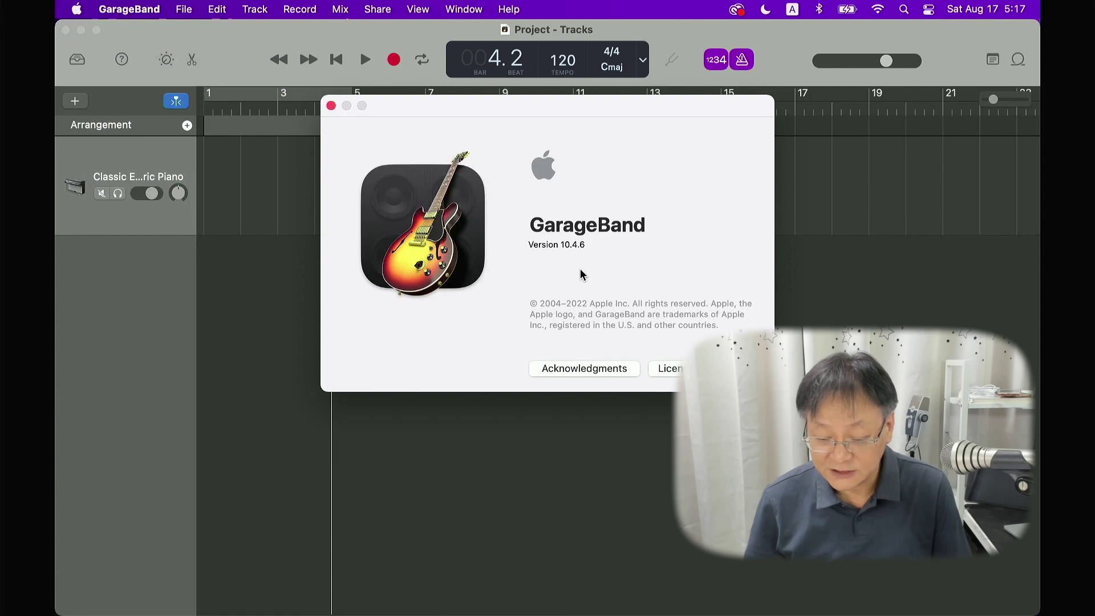
pyautogui.click(330, 106)
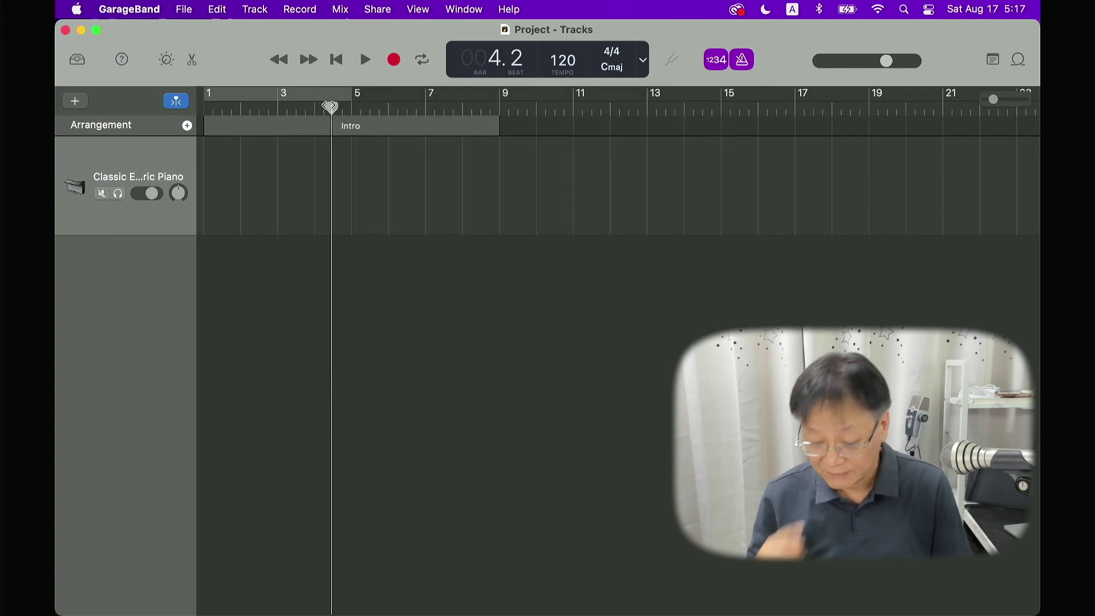
# Create a new empty project with a Software Instrument track.
pyautogui.click(186, 10)
pyautogui.click(189, 30)
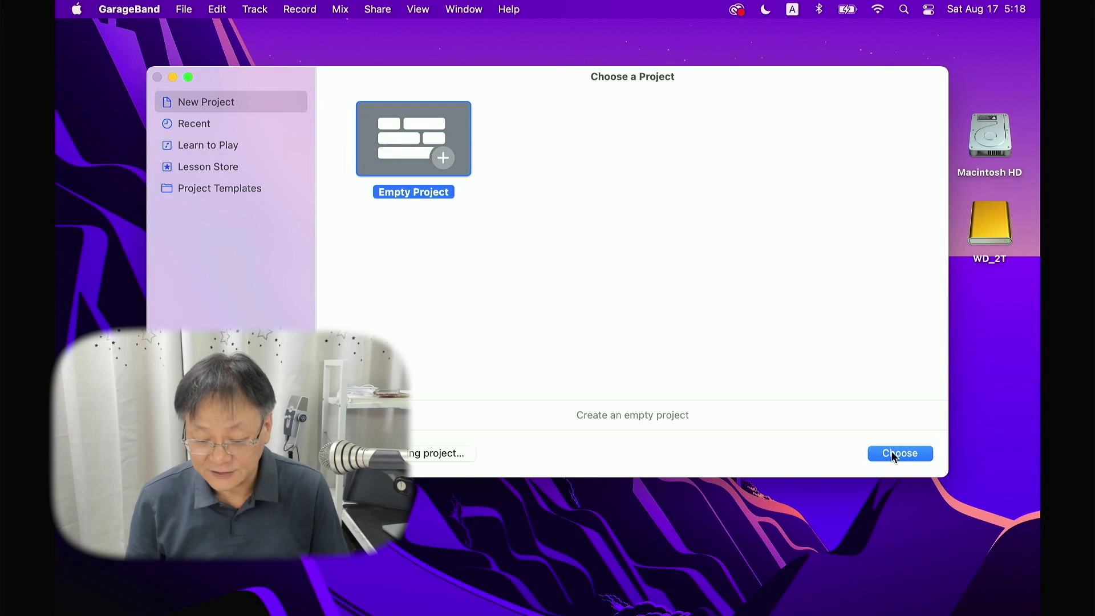
pyautogui.click(893, 454)
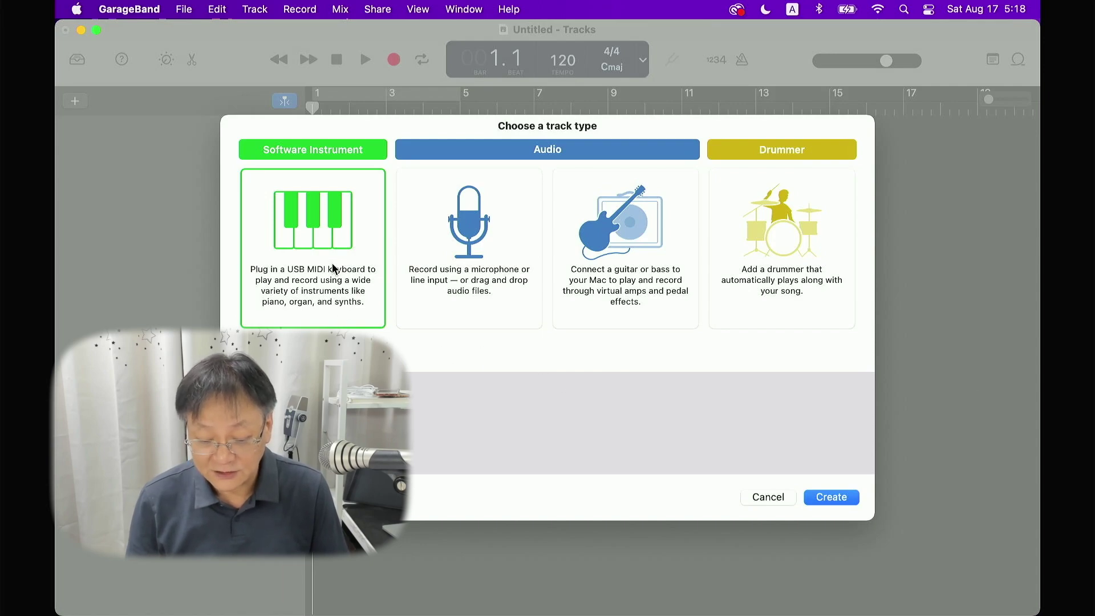
pyautogui.click(841, 497)
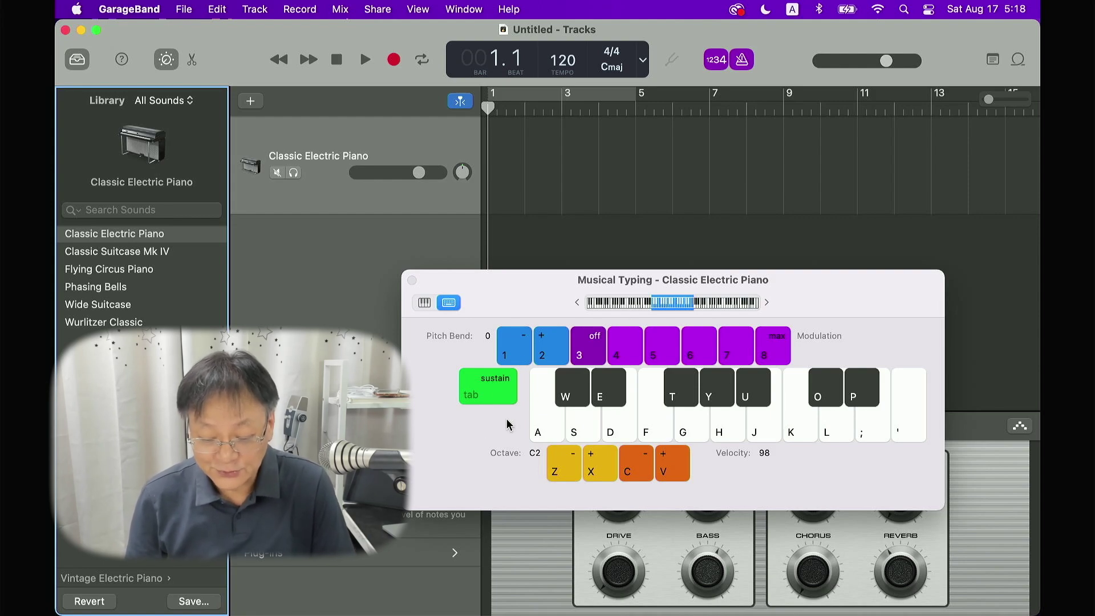
# Test the electric piano in Musical Typing with the notes C, E, G and high C, and close the Musical Typing window.
pyautogui.click(542, 432)
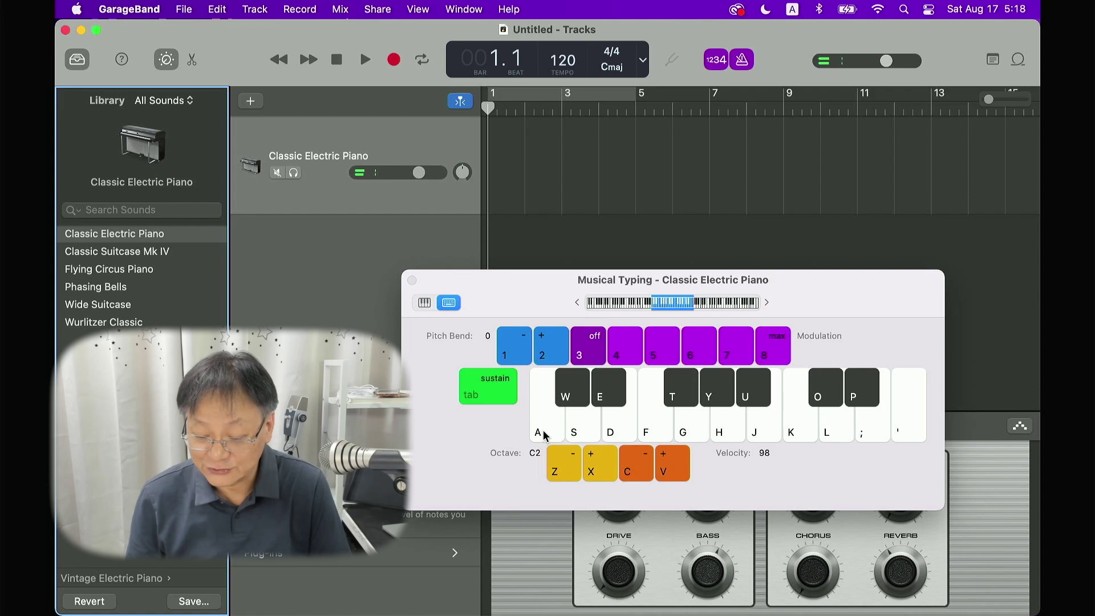
pyautogui.press('a')
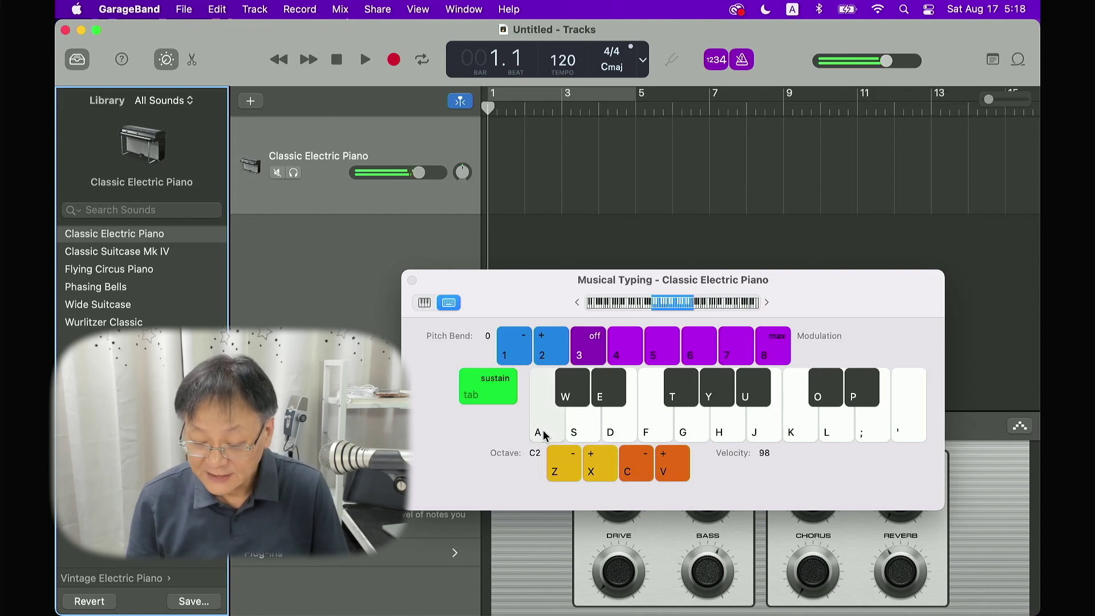
pyautogui.press('d')
pyautogui.press('g')
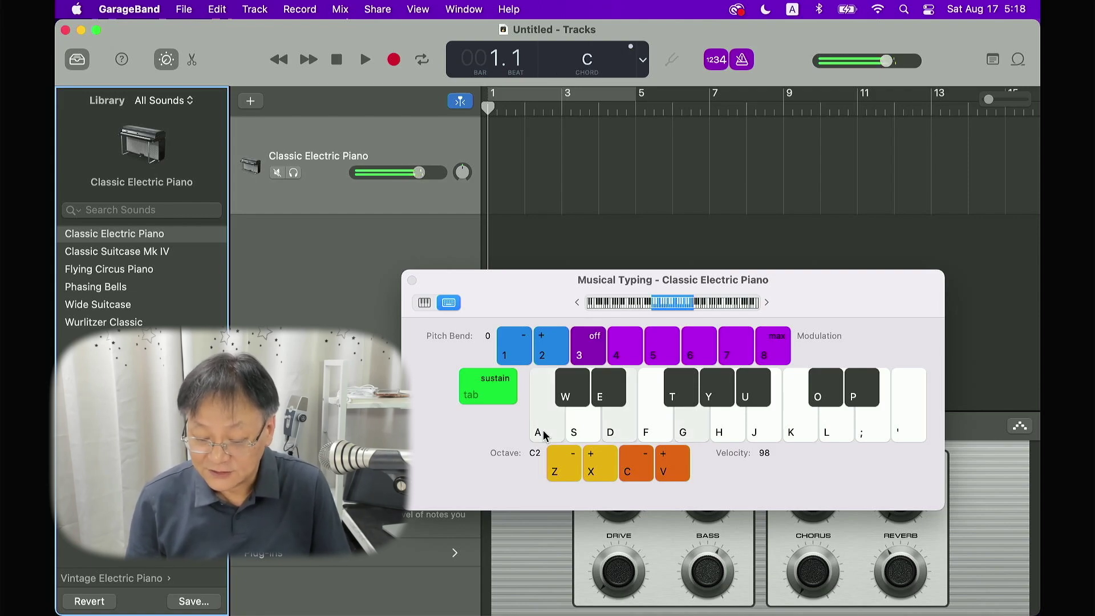
pyautogui.press('k')
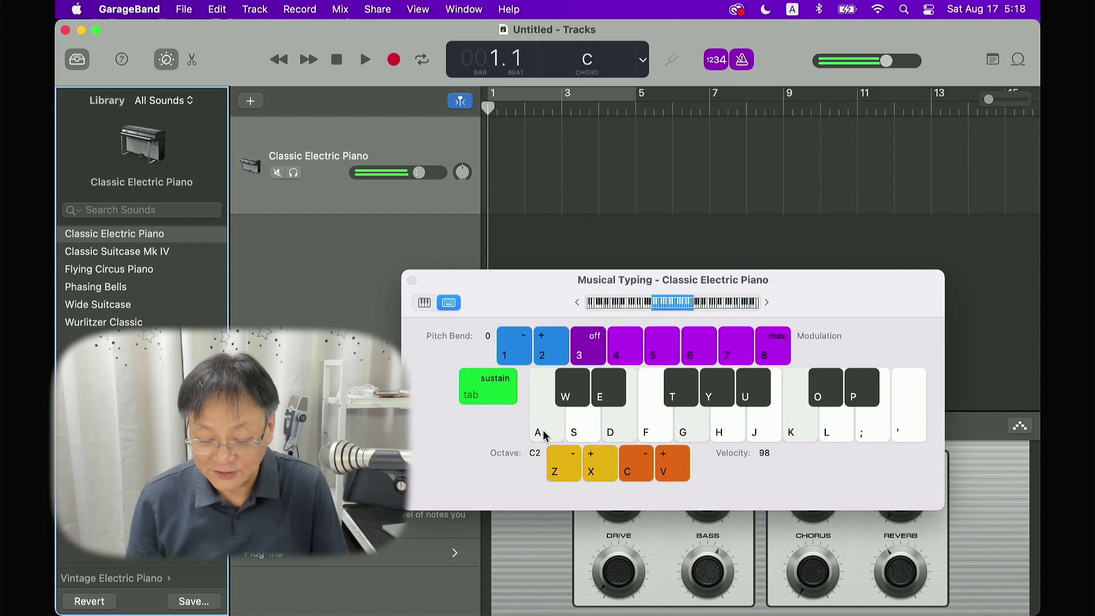
pyautogui.press('a')
pyautogui.press('d')
pyautogui.press('g')
pyautogui.press('k')
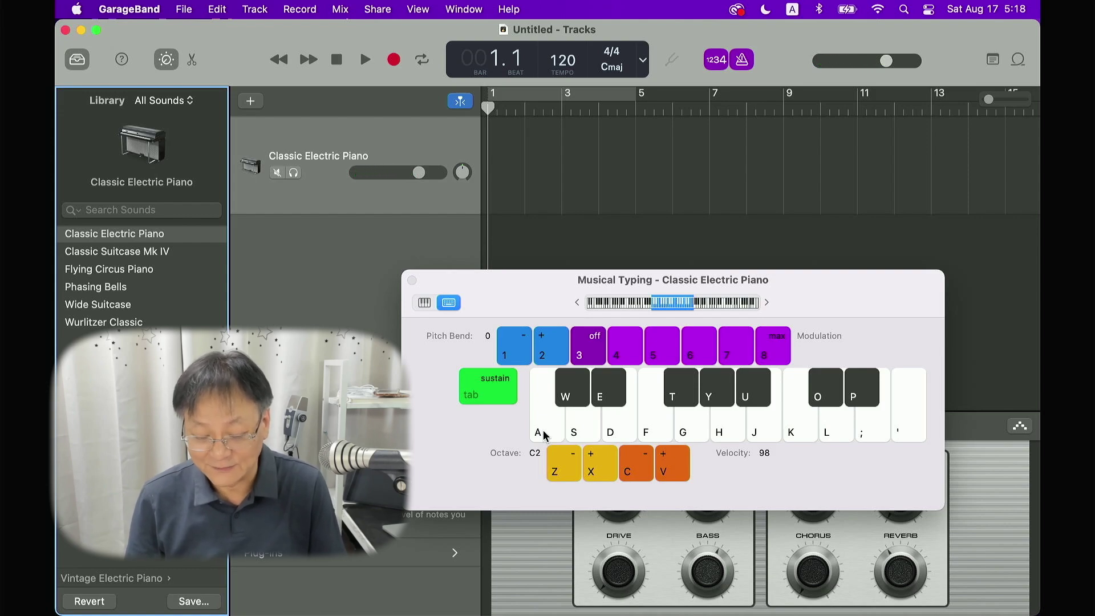
pyautogui.click(412, 280)
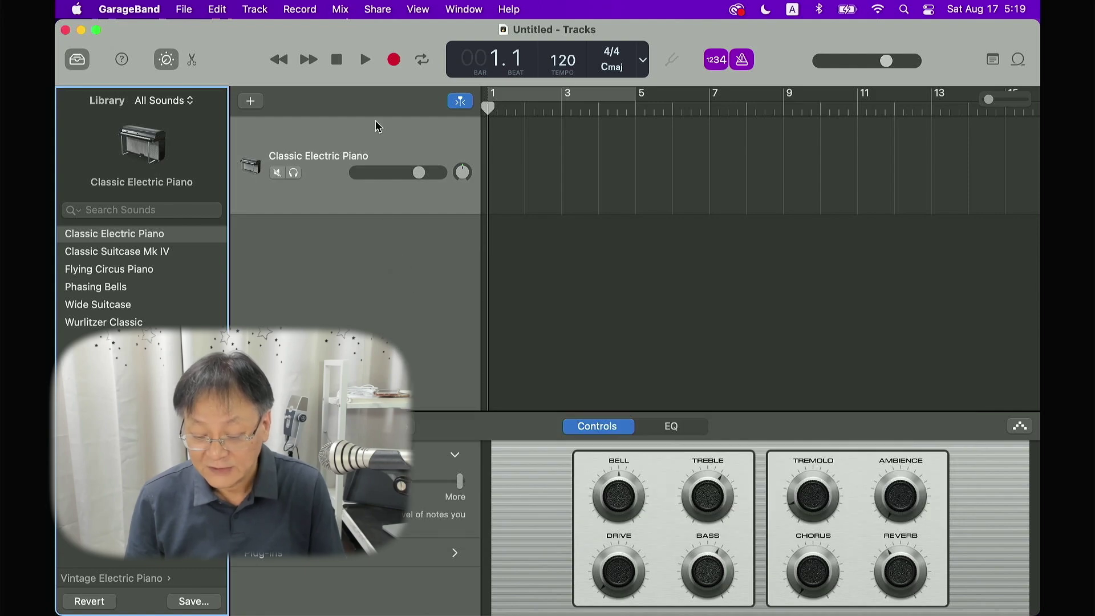
# Show the Musical Typing window again and close it.
pyautogui.click(419, 10)
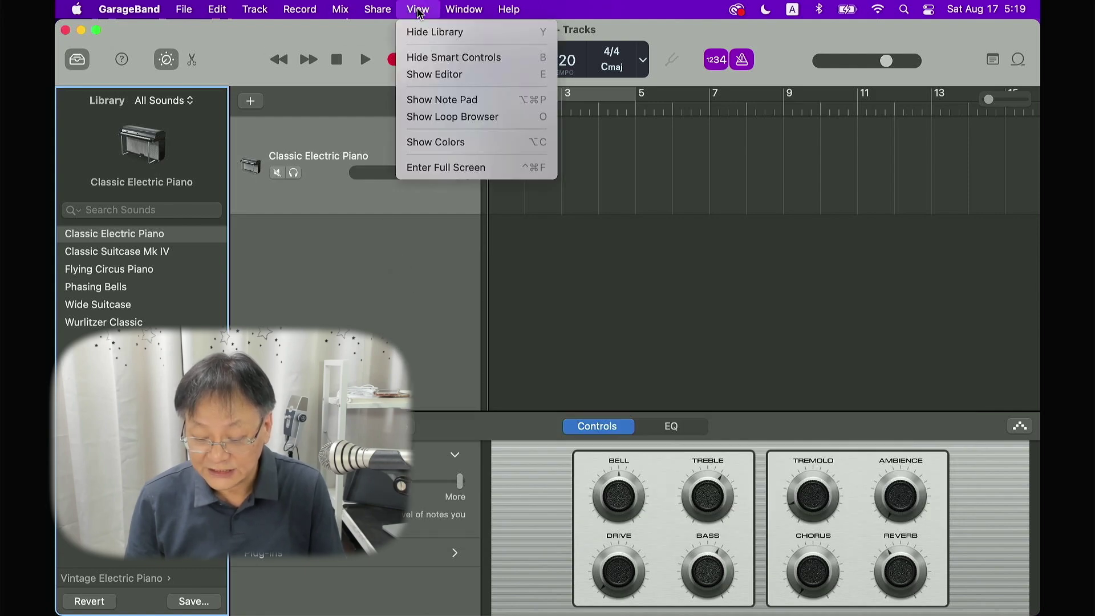
pyautogui.moveTo(457, 16)
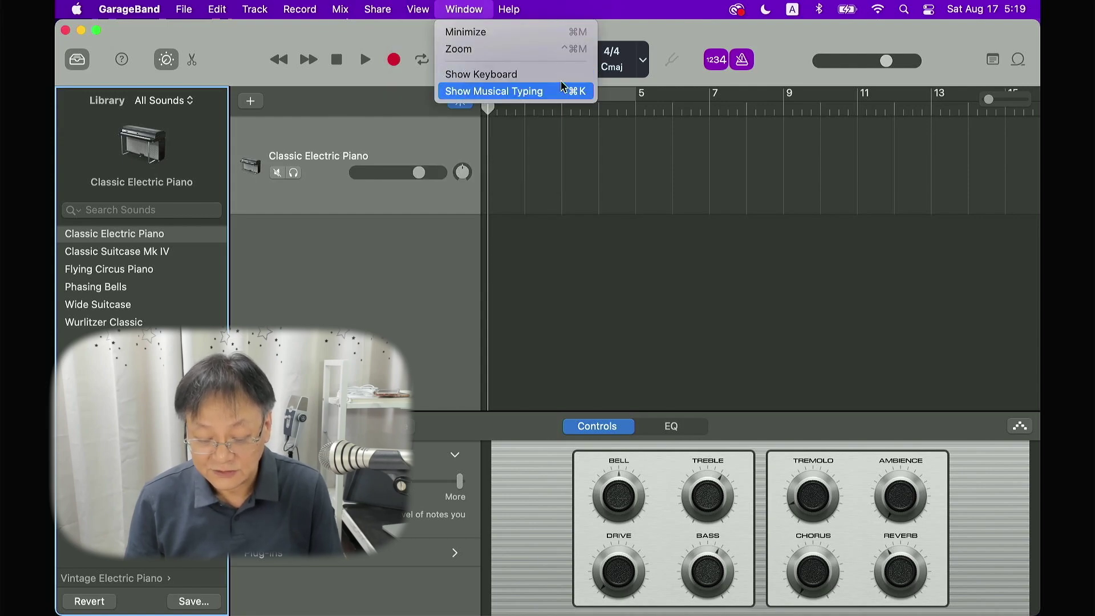
pyautogui.click(524, 93)
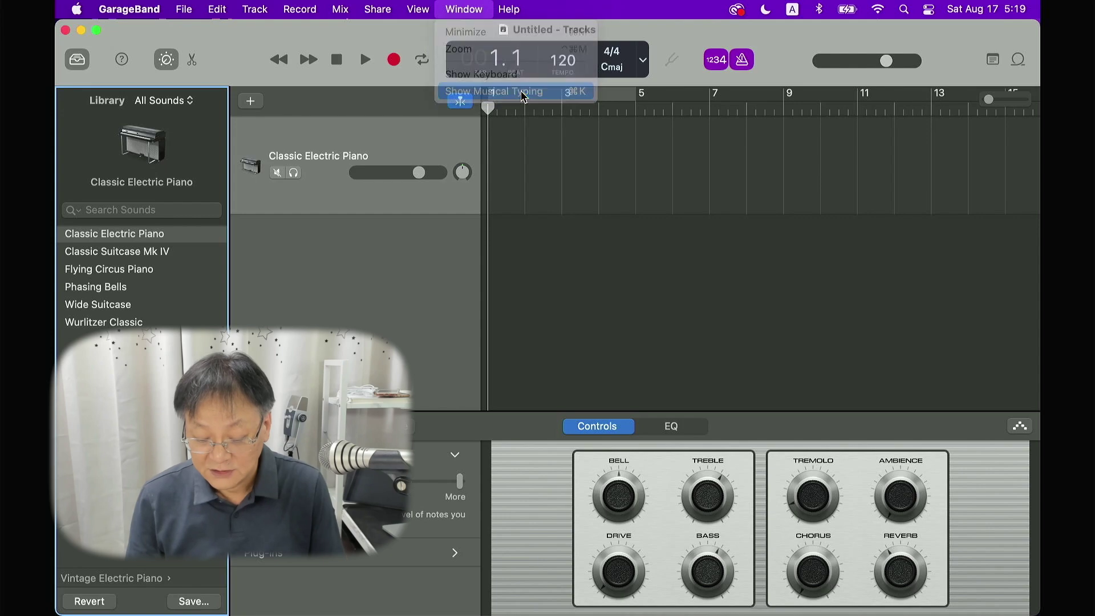
pyautogui.click(412, 280)
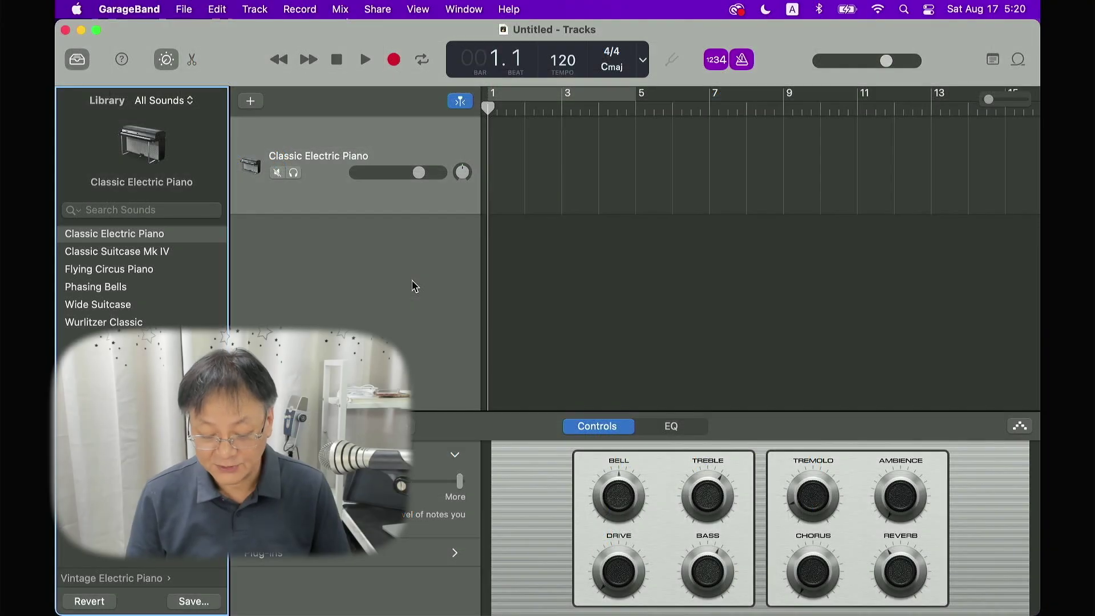
# Hide the Library and the Smart Controls to enlarge the tracks area.
pyautogui.click(76, 62)
pyautogui.click(167, 60)
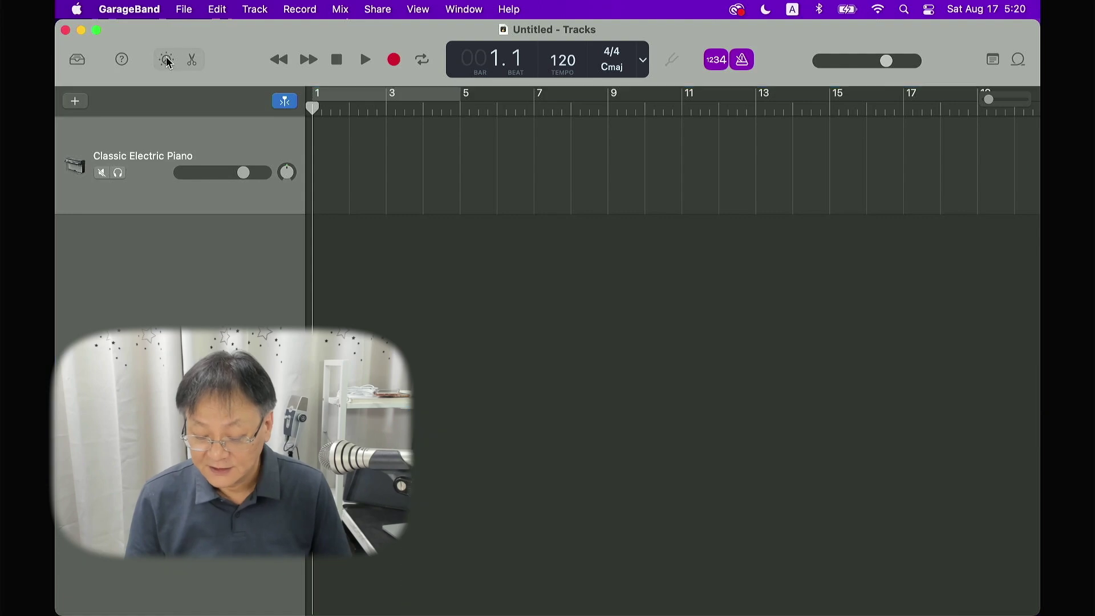
# Set the project tempo to 94, the time signature to 2/4 and the key to D major.
pyautogui.doubleClick(562, 60)
pyautogui.write('94')
pyautogui.click(613, 59)
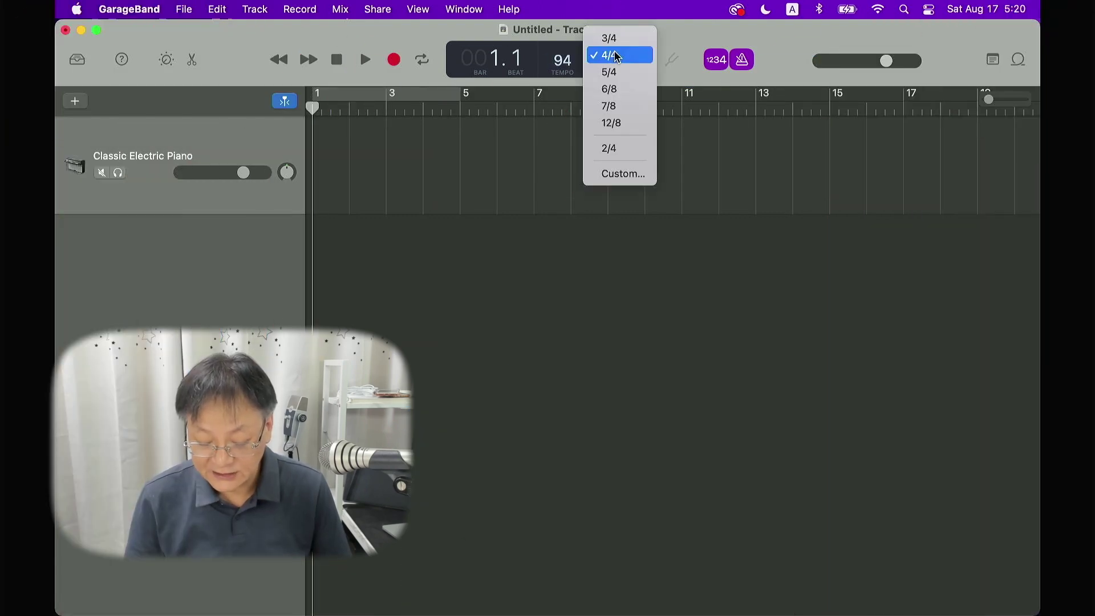
pyautogui.click(610, 148)
pyautogui.click(614, 69)
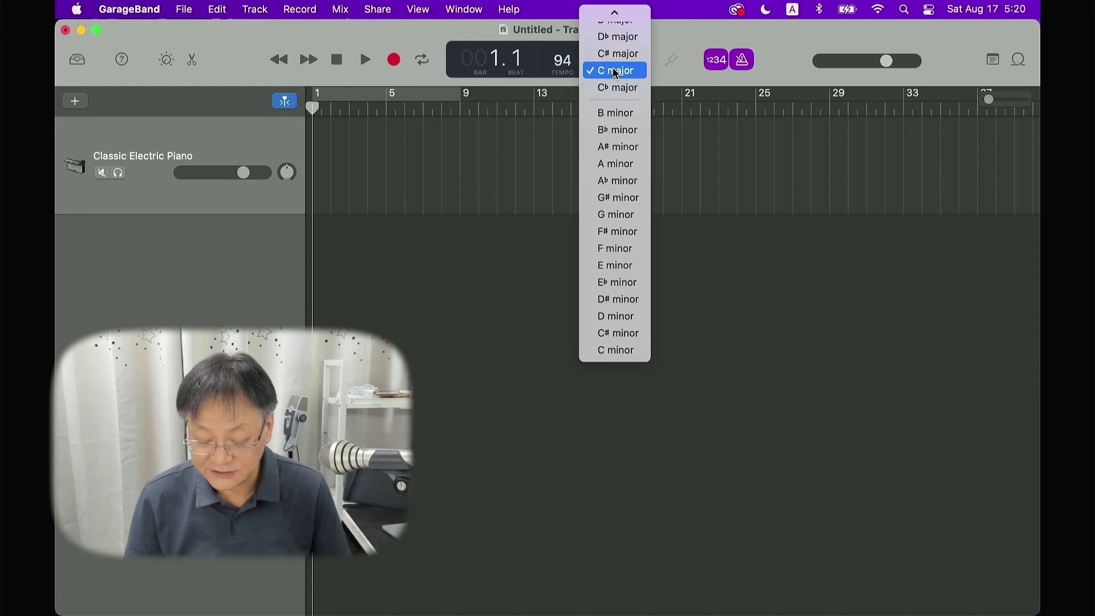
pyautogui.click(616, 71)
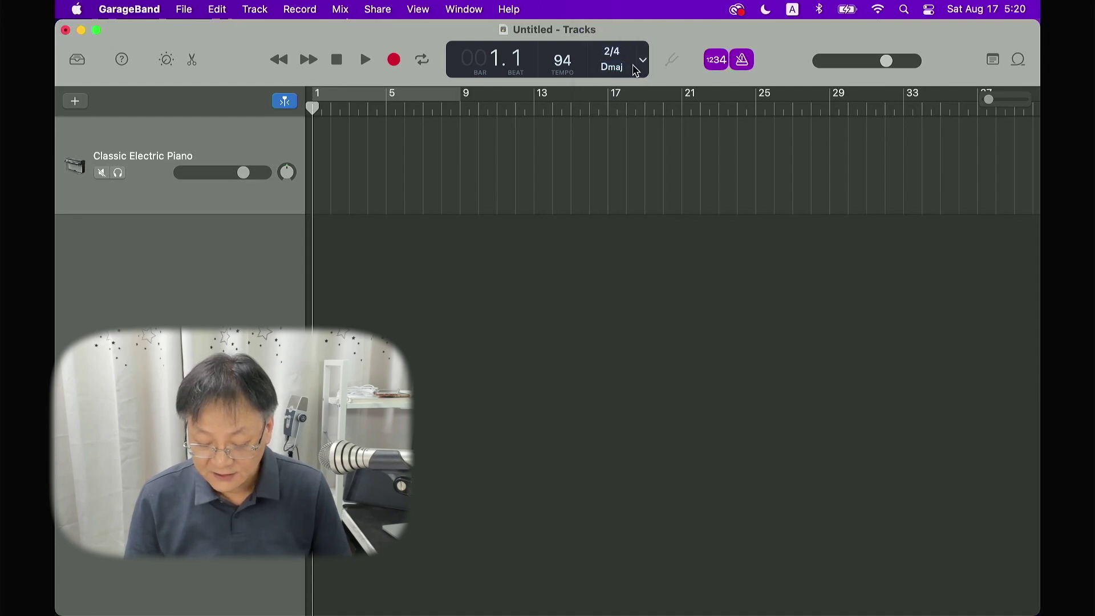
# Bring the audio file 신나는 노래 from Finder into the project as a new track starting at bar 1.
pyautogui.moveTo(685, 613)
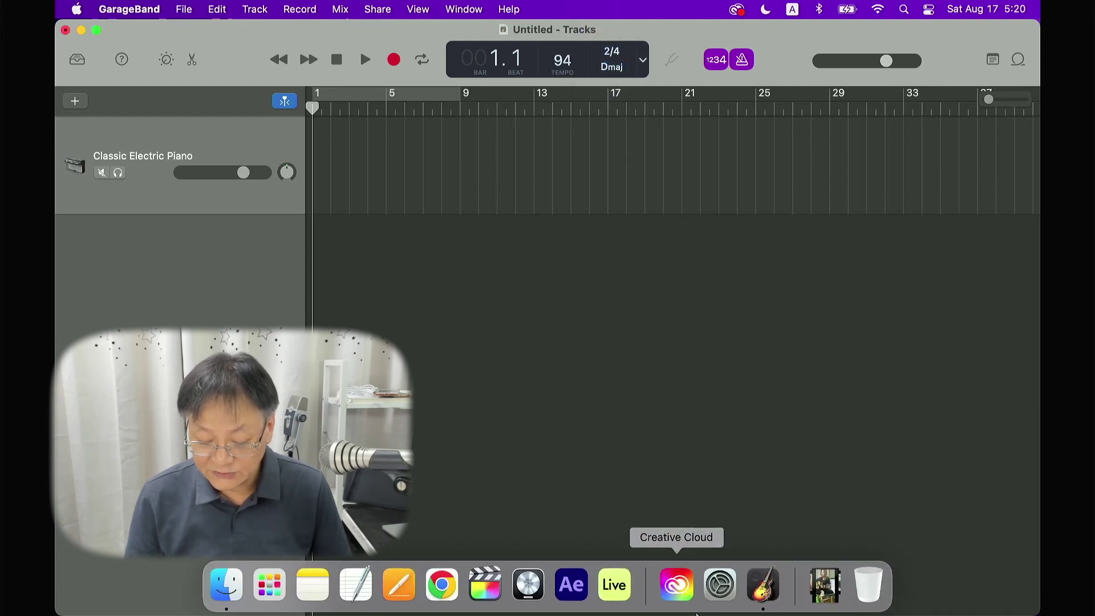
pyautogui.click(228, 590)
pyautogui.moveTo(947, 415); pyautogui.dragTo(320, 247)
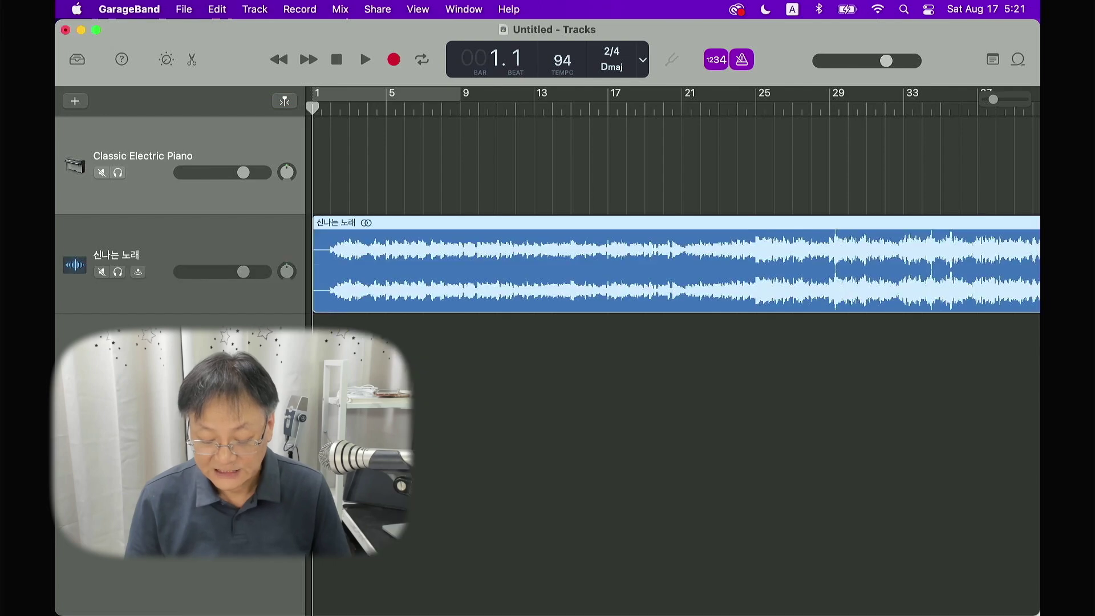
# Move the 신나는 노래 region to start at bar 3 so its first sound lines up with the playhead at bar 4.
pyautogui.moveTo(994, 100); pyautogui.dragTo(1010, 109)
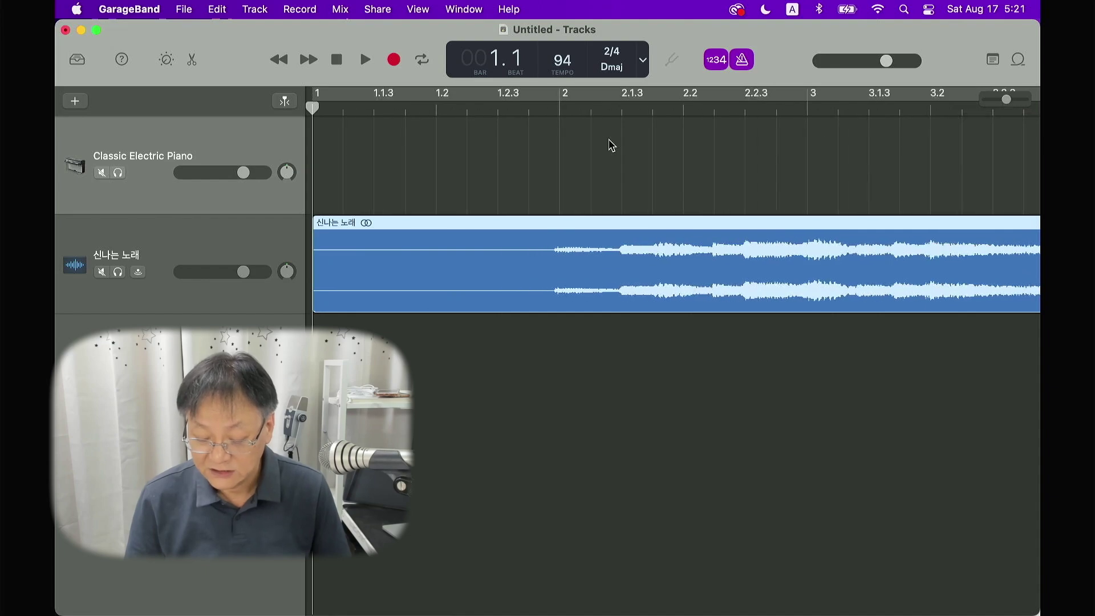
pyautogui.click(561, 109)
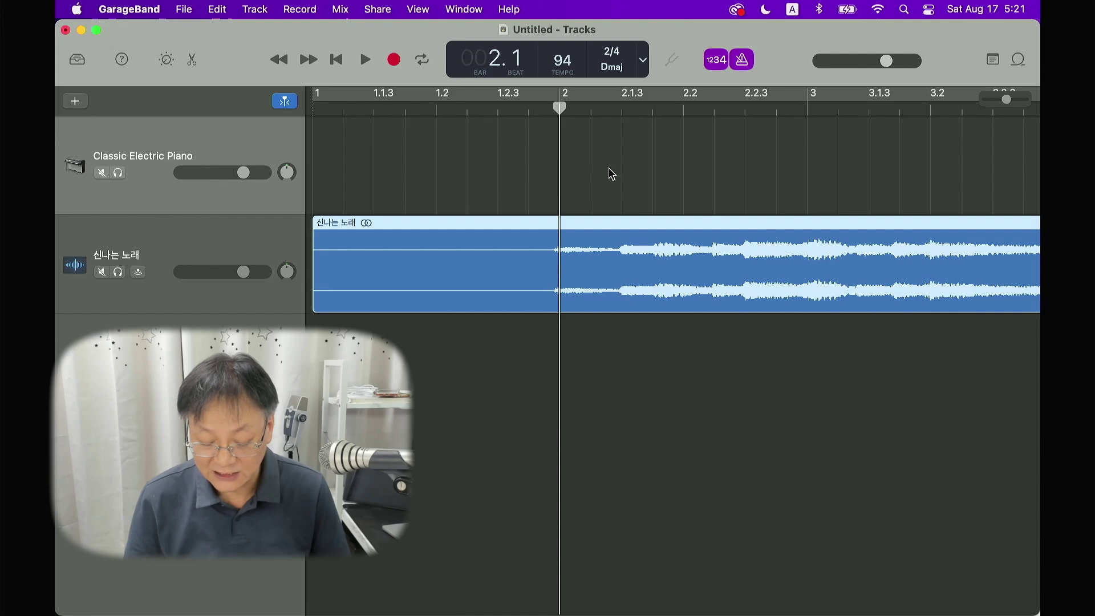
pyautogui.moveTo(1007, 101); pyautogui.dragTo(1002, 100)
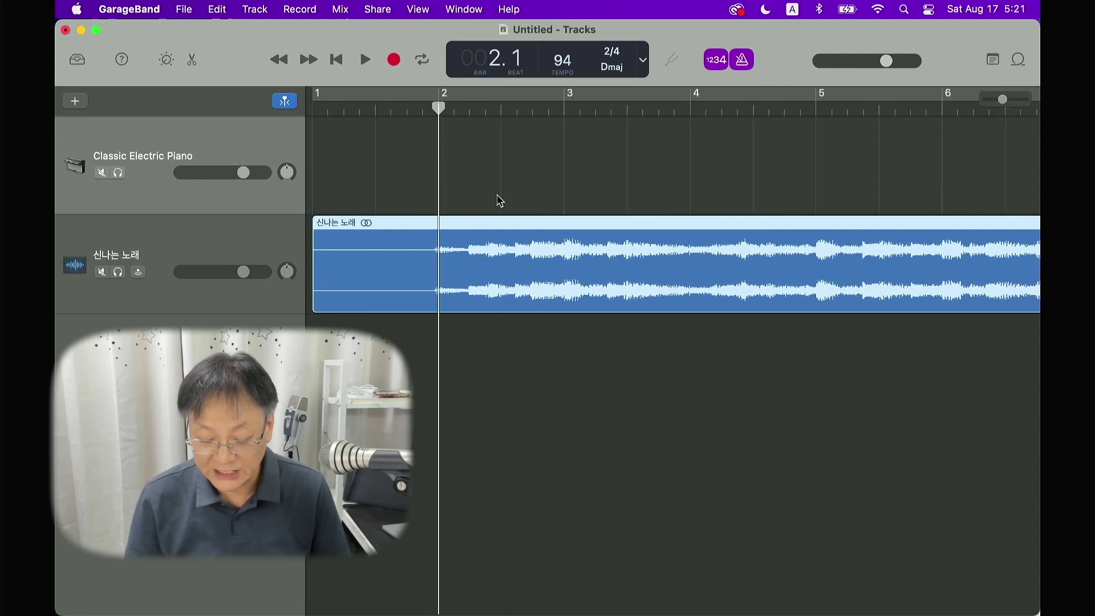
pyautogui.click(689, 108)
pyautogui.moveTo(459, 224); pyautogui.dragTo(714, 234)
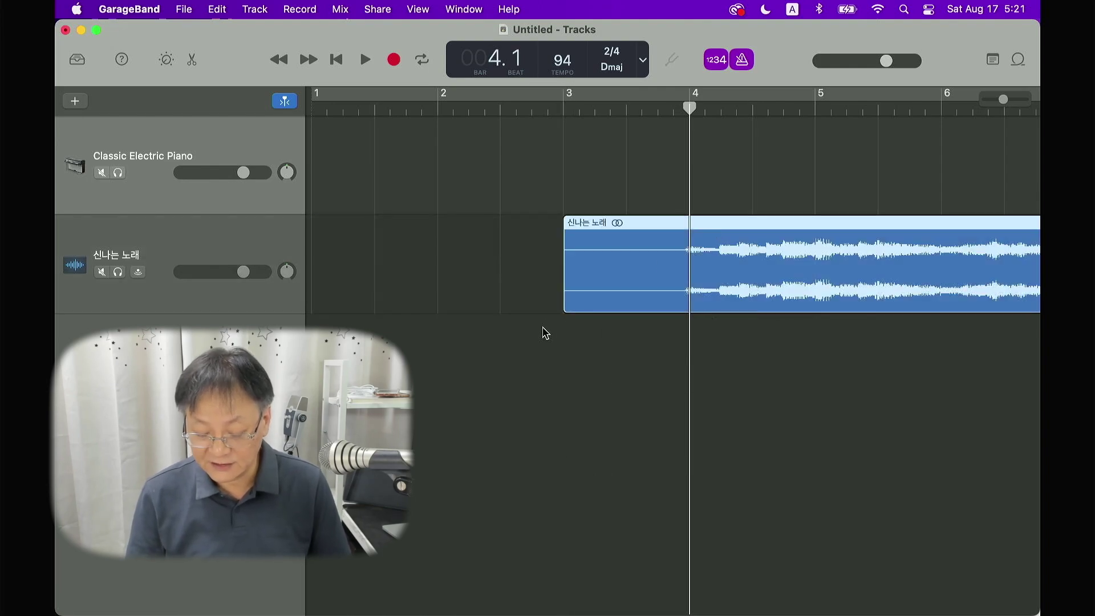
pyautogui.moveTo(1002, 102); pyautogui.dragTo(996, 101)
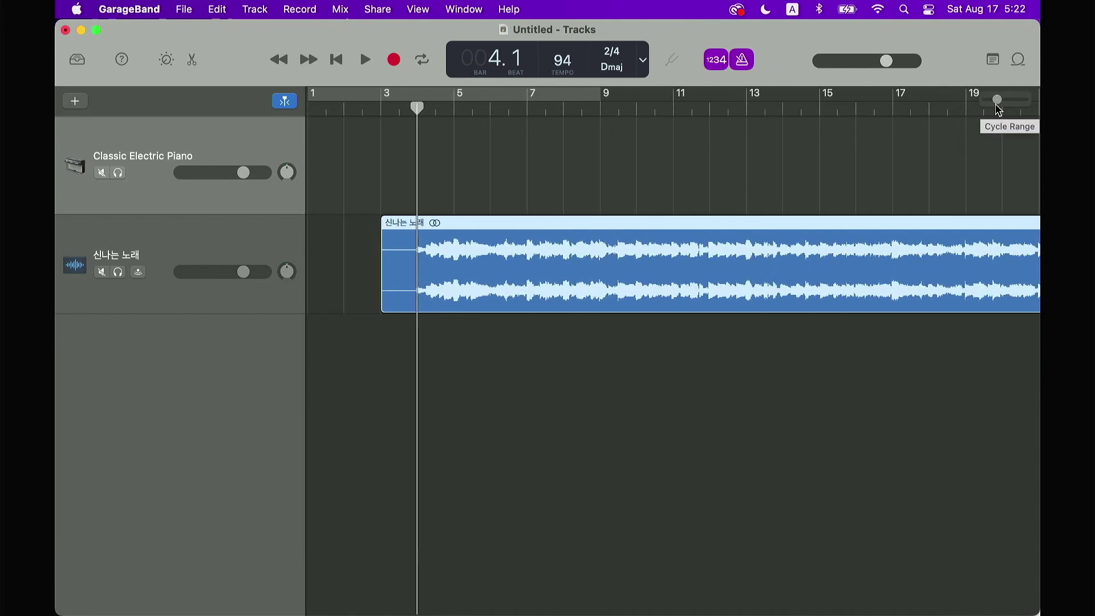
# Open the Loop Browser and filter it to All Drums loops of the Software Instrument Loops type only.
pyautogui.click(1019, 60)
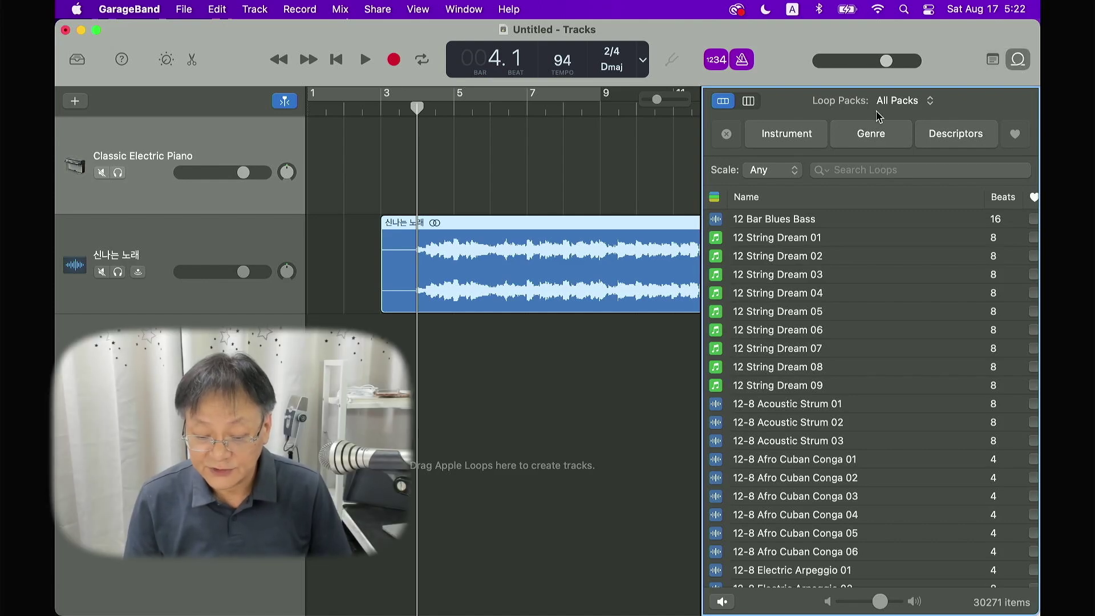
pyautogui.click(784, 135)
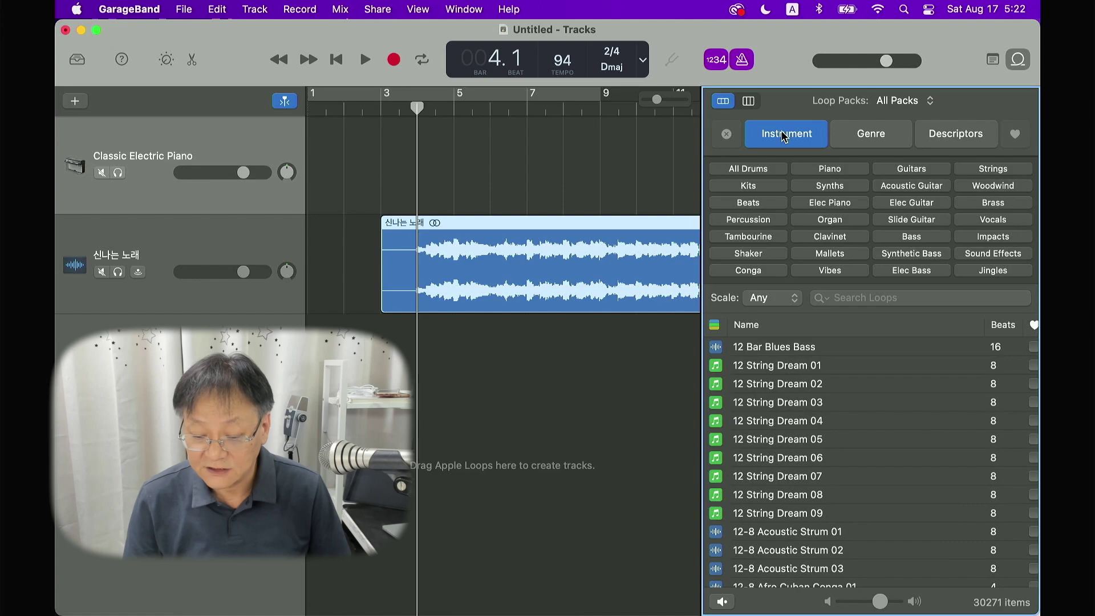
pyautogui.click(747, 172)
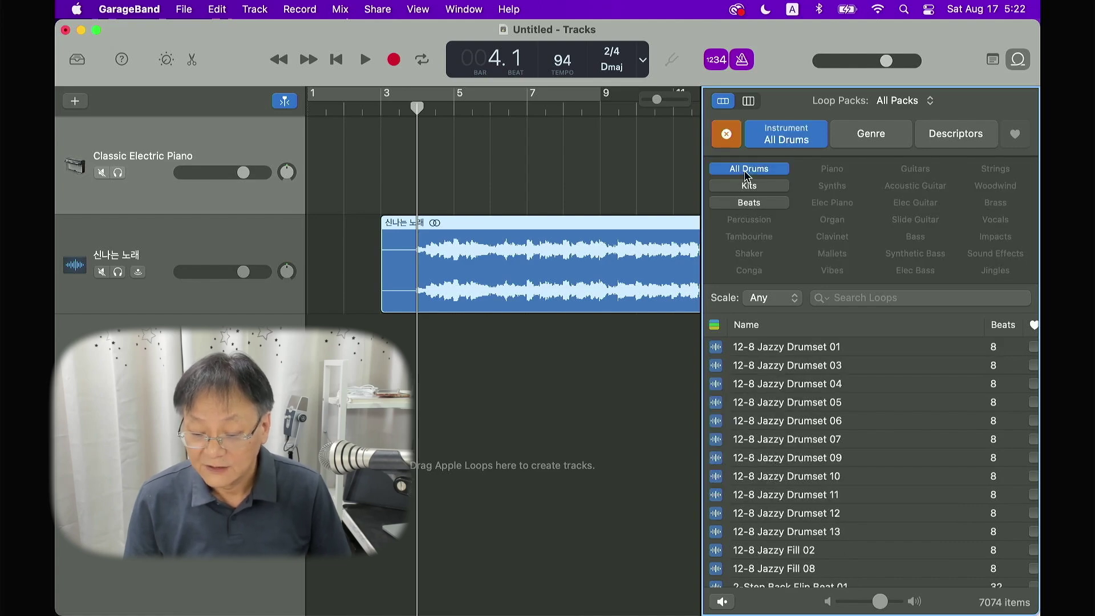
pyautogui.scroll(-10, 847, 450)
pyautogui.scroll(-10, 847, 464)
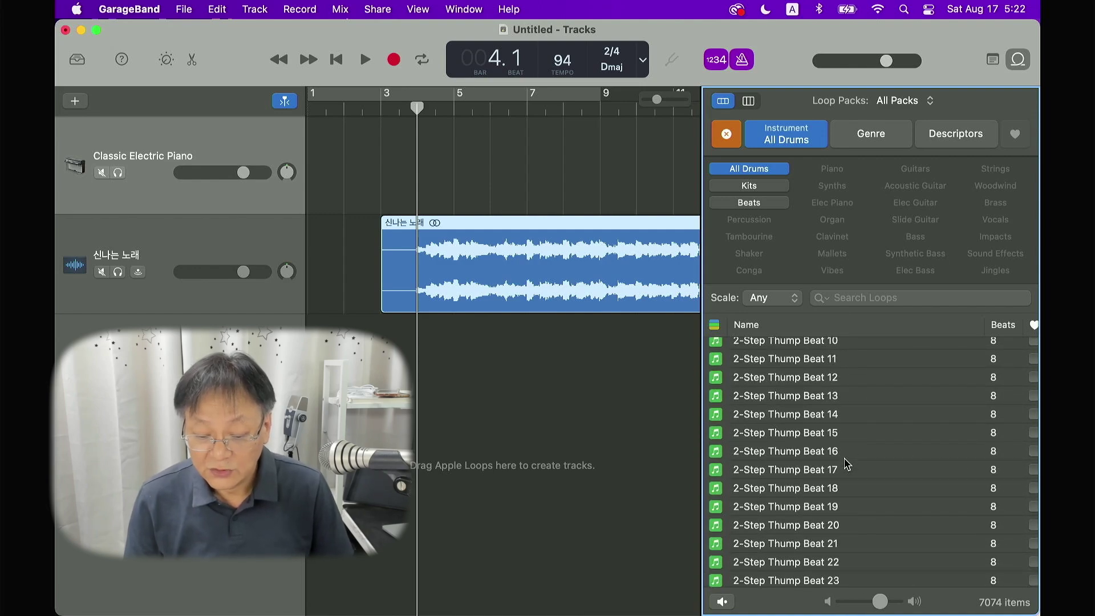
pyautogui.scroll(-5, 847, 464)
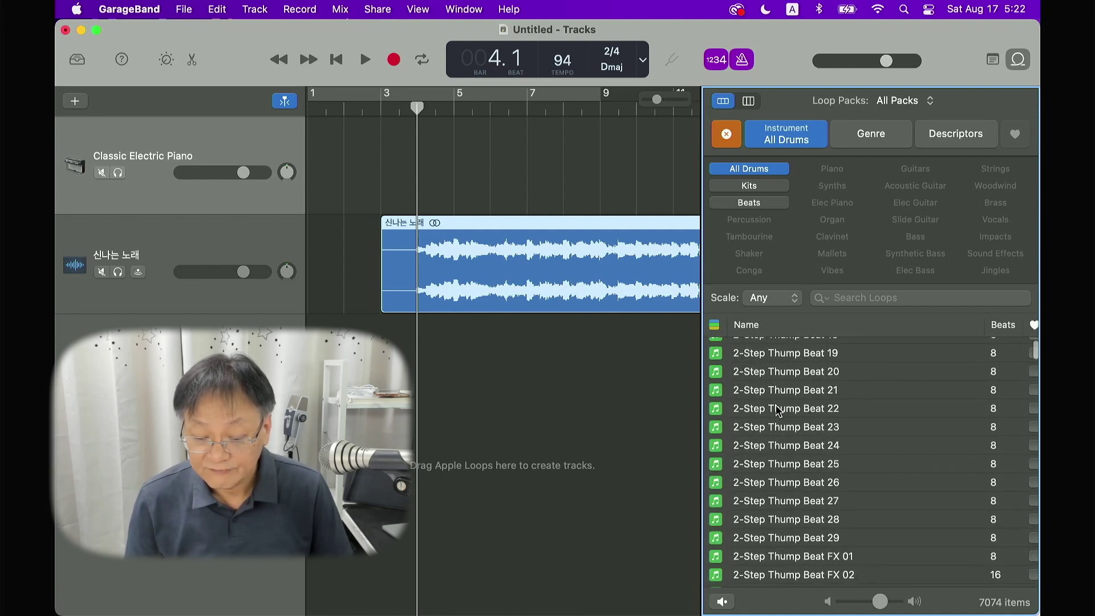
pyautogui.click(714, 327)
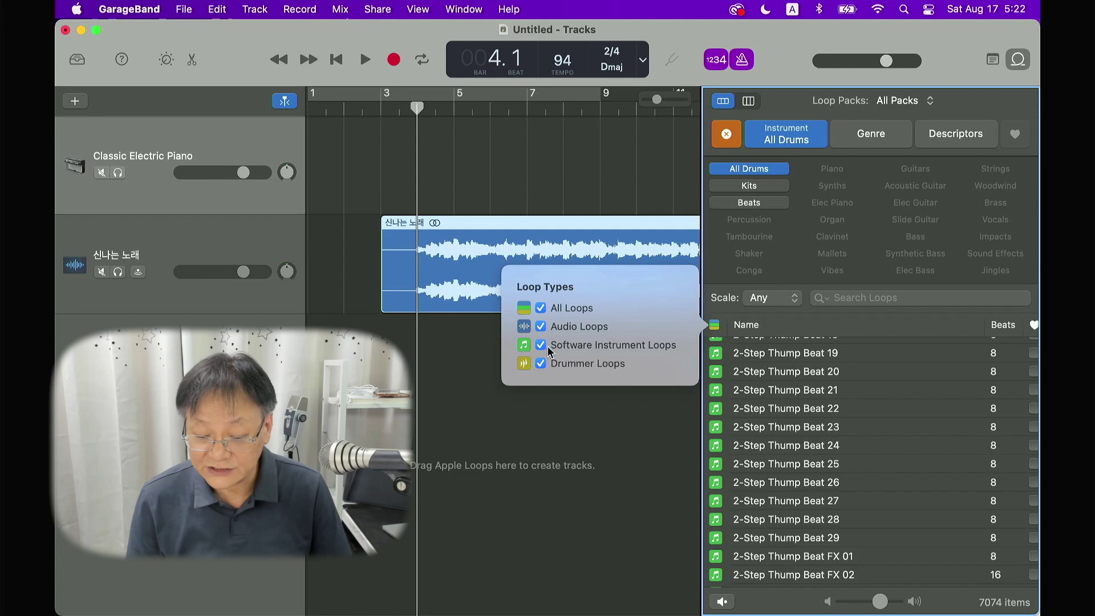
pyautogui.keyDown('super'); pyautogui.click(623, 352); pyautogui.keyUp('super')
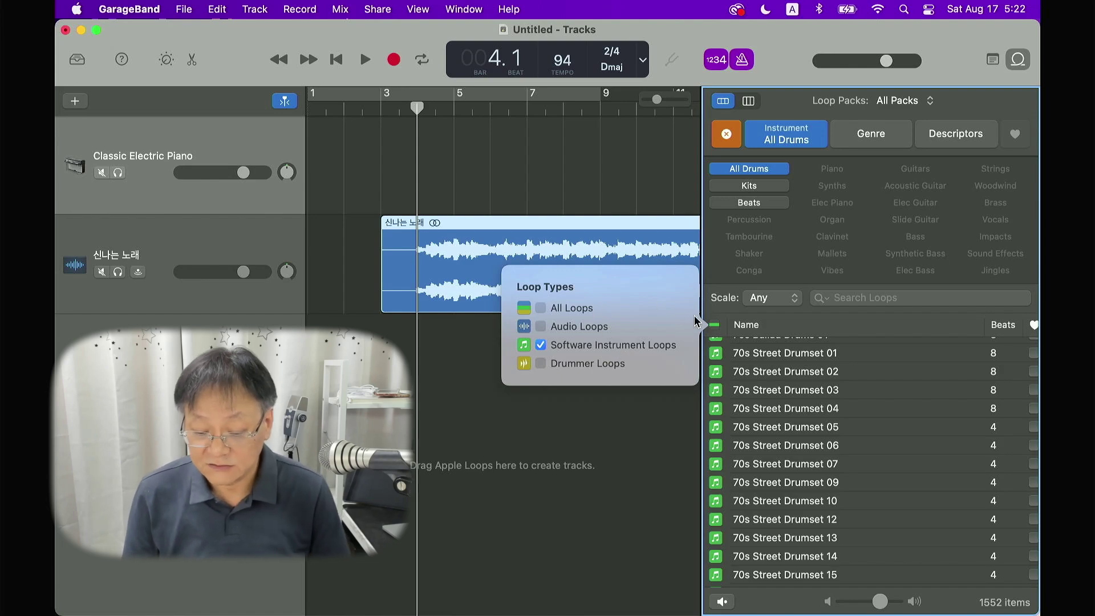
# Browse the drum loops and narrow them to the Rock/Blues genre.
pyautogui.click(785, 327)
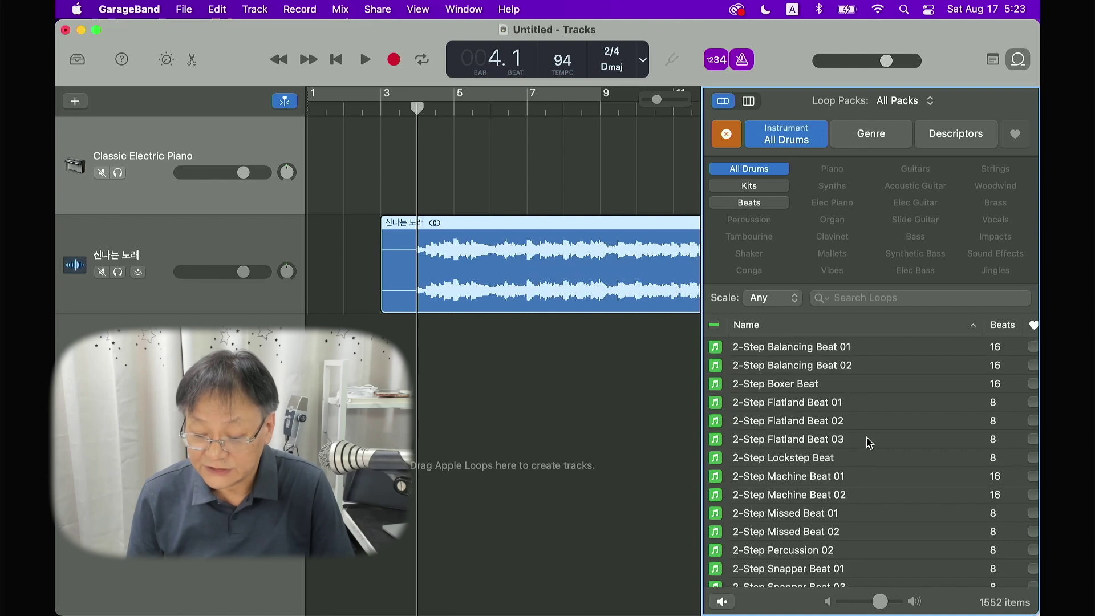
pyautogui.scroll(-4, 868, 443)
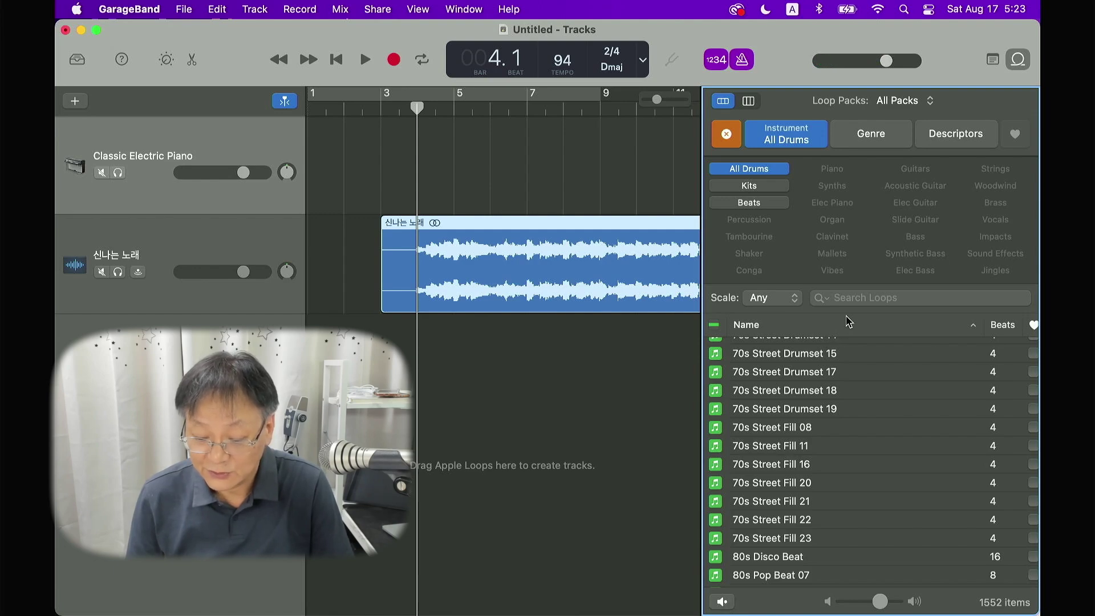
pyautogui.click(876, 137)
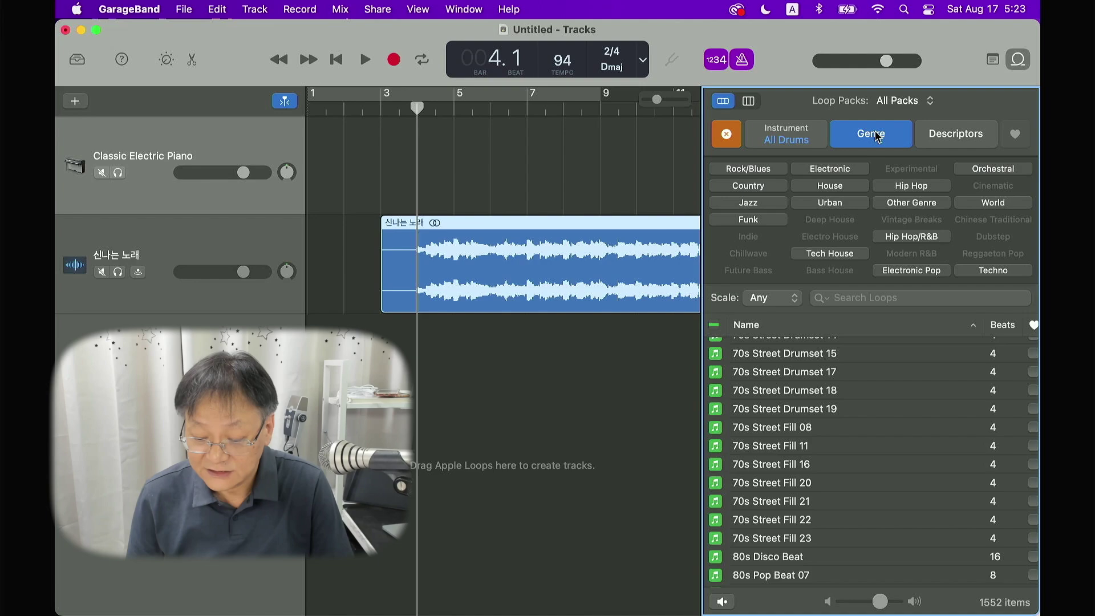
pyautogui.click(759, 170)
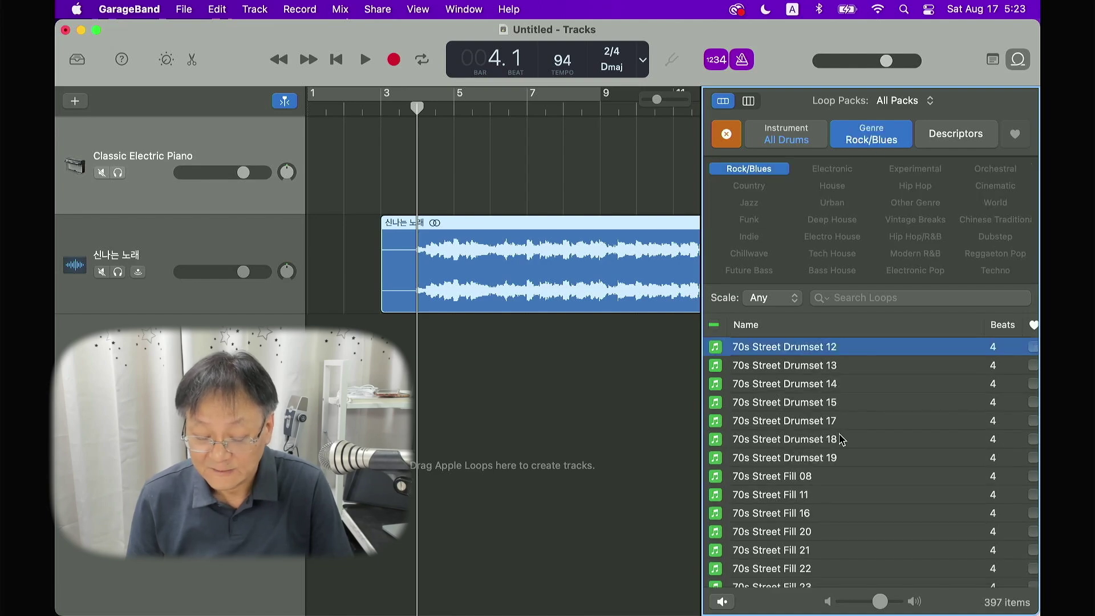
# Audition Rock/Blues drum loops, including Beachside Drumset 01 and Beachside Drumset 08, and stop the preview.
pyautogui.click(791, 363)
pyautogui.scroll(-4, 827, 416)
pyautogui.click(839, 436)
pyautogui.scroll(-5, 848, 475)
pyautogui.click(856, 382)
pyautogui.click(781, 475)
pyautogui.click(770, 438)
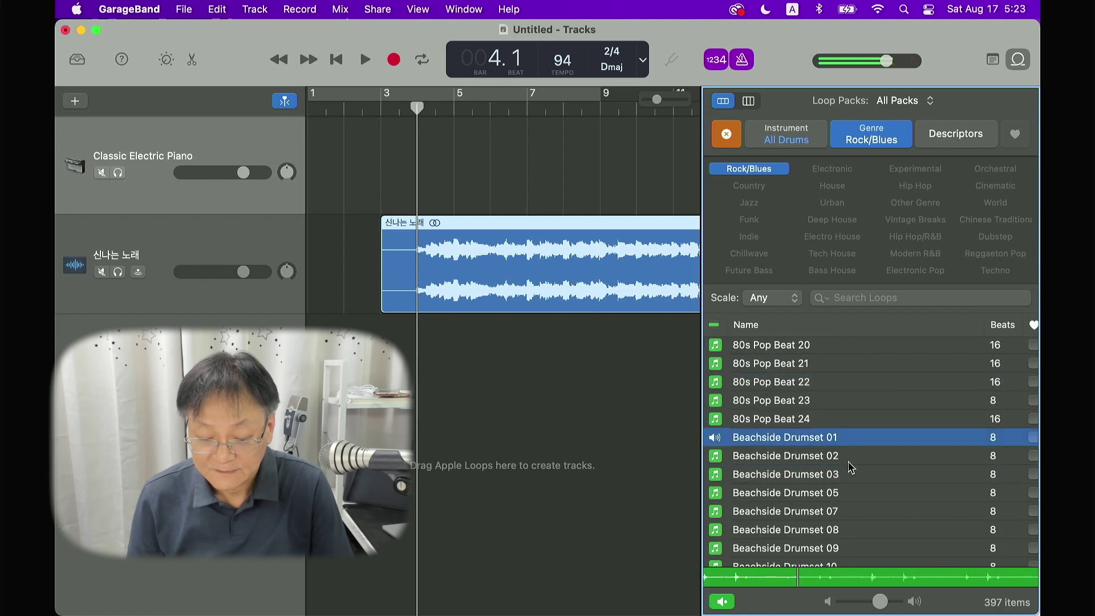
pyautogui.click(822, 529)
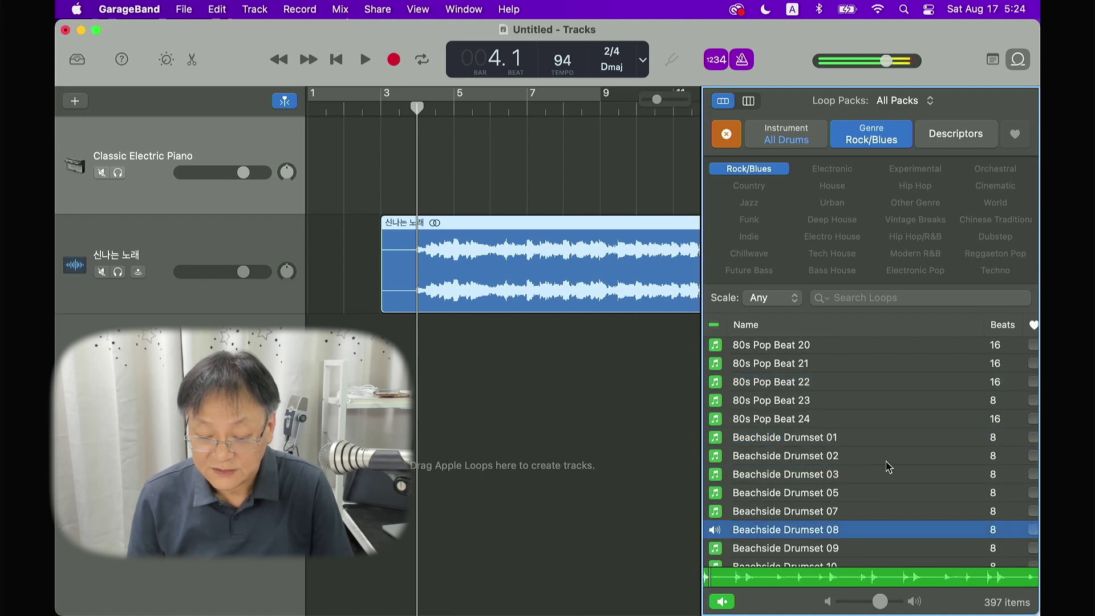
pyautogui.click(723, 602)
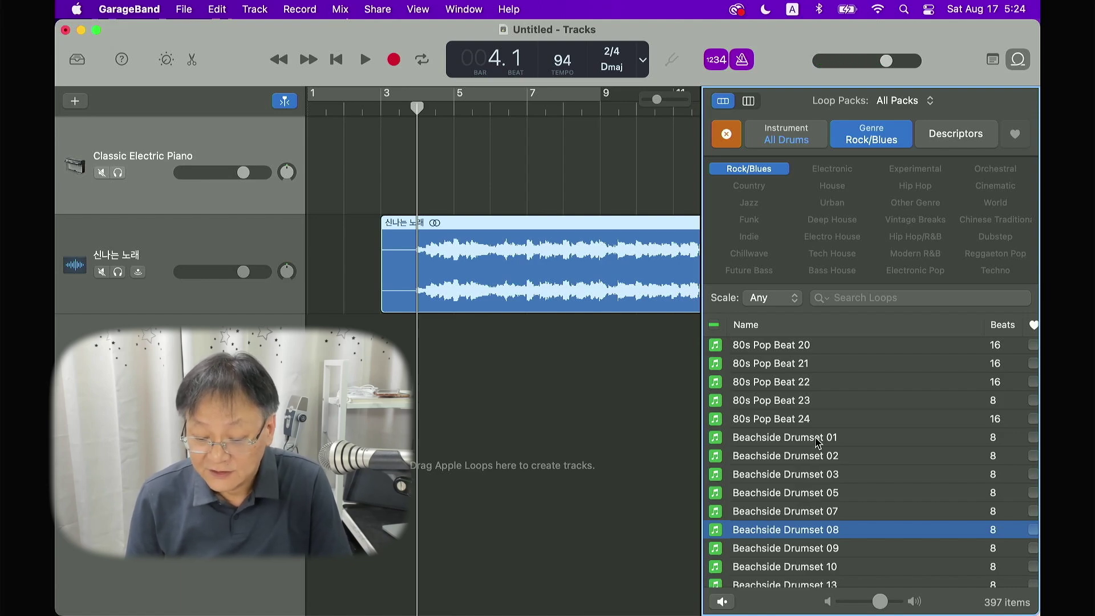
# Place the Beachside Drumset 01 loop on a new track below the song, starting at bar 4, and play it with the song.
pyautogui.moveTo(819, 442); pyautogui.dragTo(484, 331)
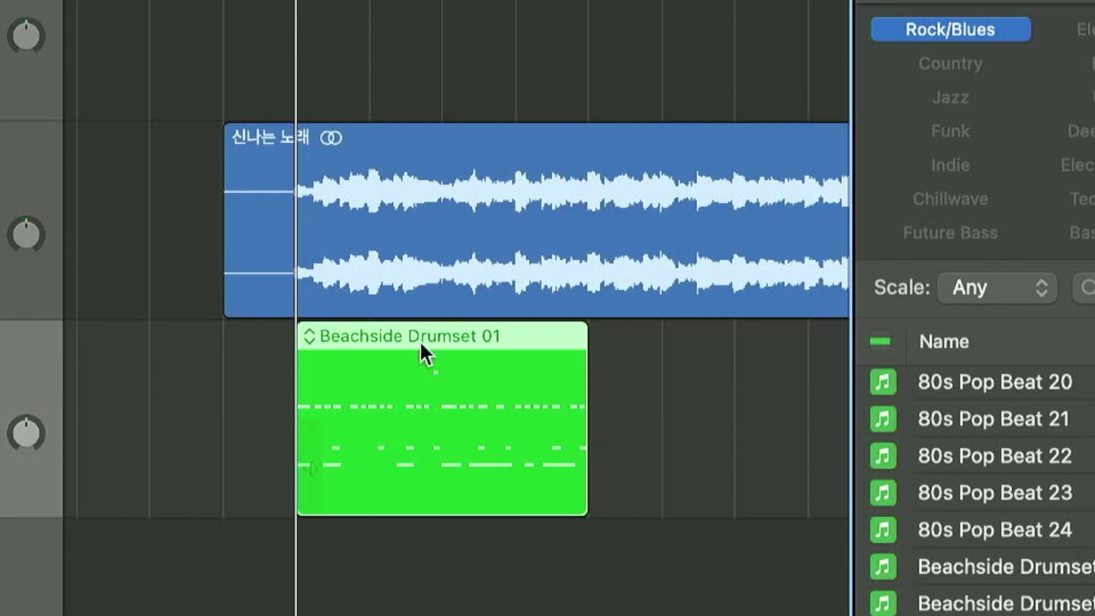
pyautogui.press('space')
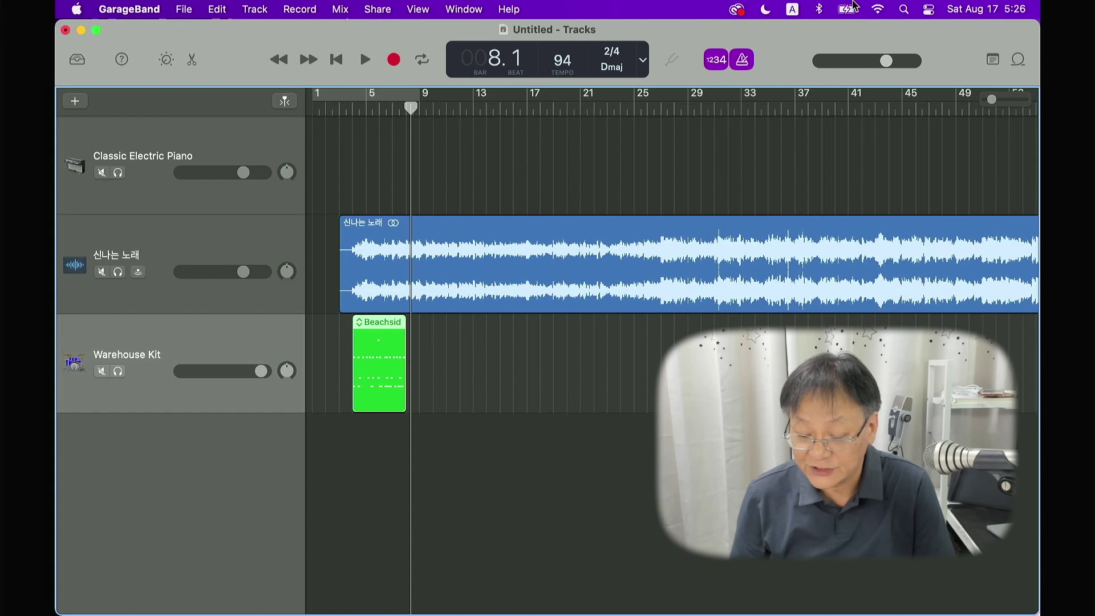
# Show the Arrangement track and add three arrangement sections to it.
pyautogui.click(256, 14)
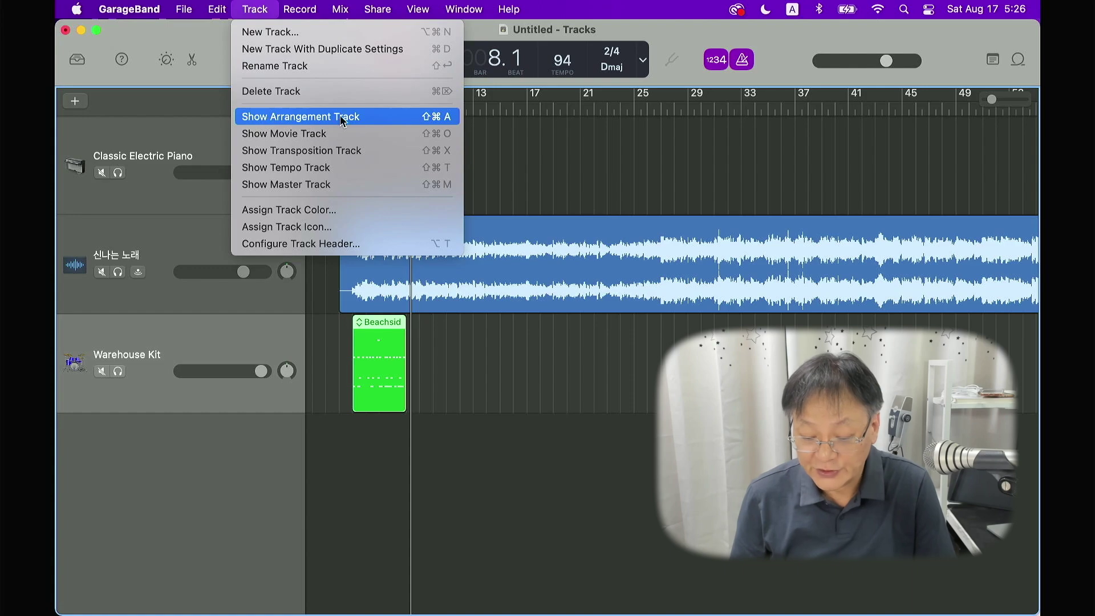
pyautogui.click(392, 118)
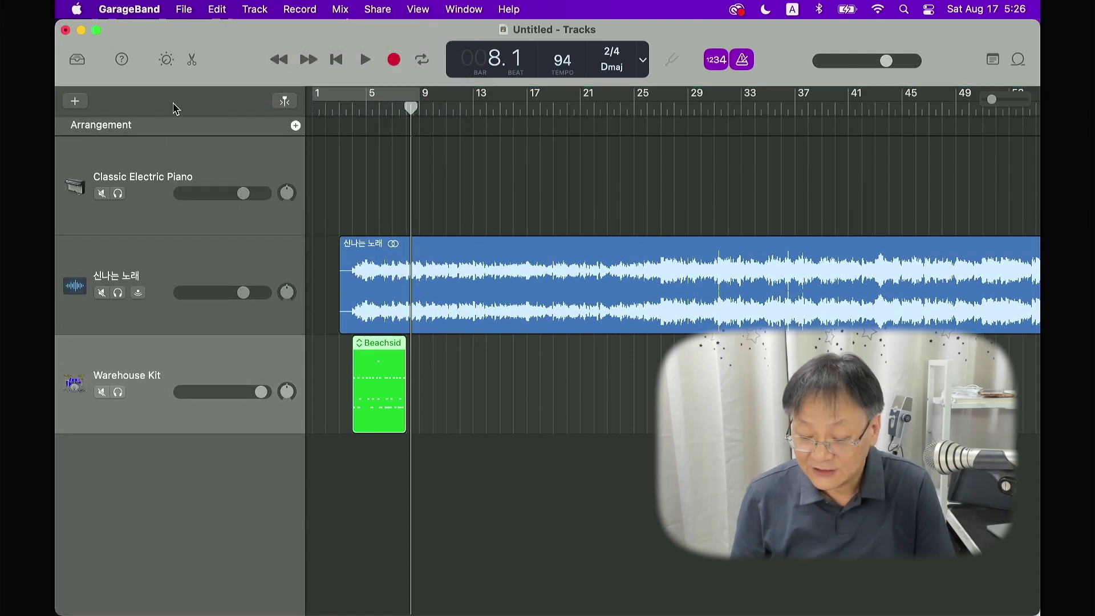
pyautogui.click(296, 126)
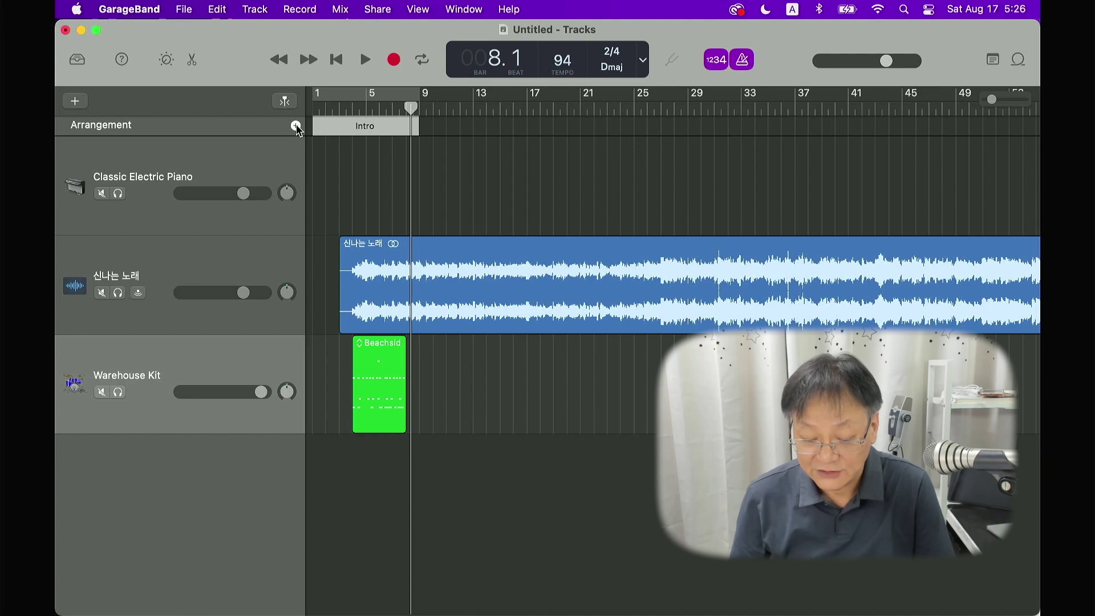
pyautogui.click(296, 126)
pyautogui.click(296, 126)
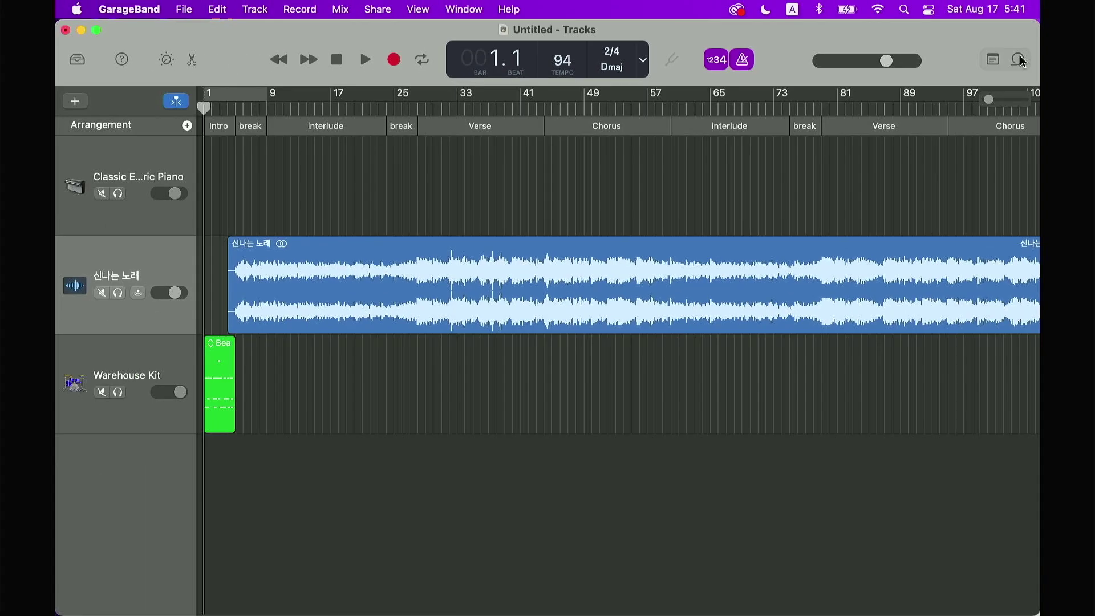
# Reopen the Loop Browser, audition Beachside Drumset 05 and Beachside Drumset 13, and stop the preview.
pyautogui.click(1030, 88)
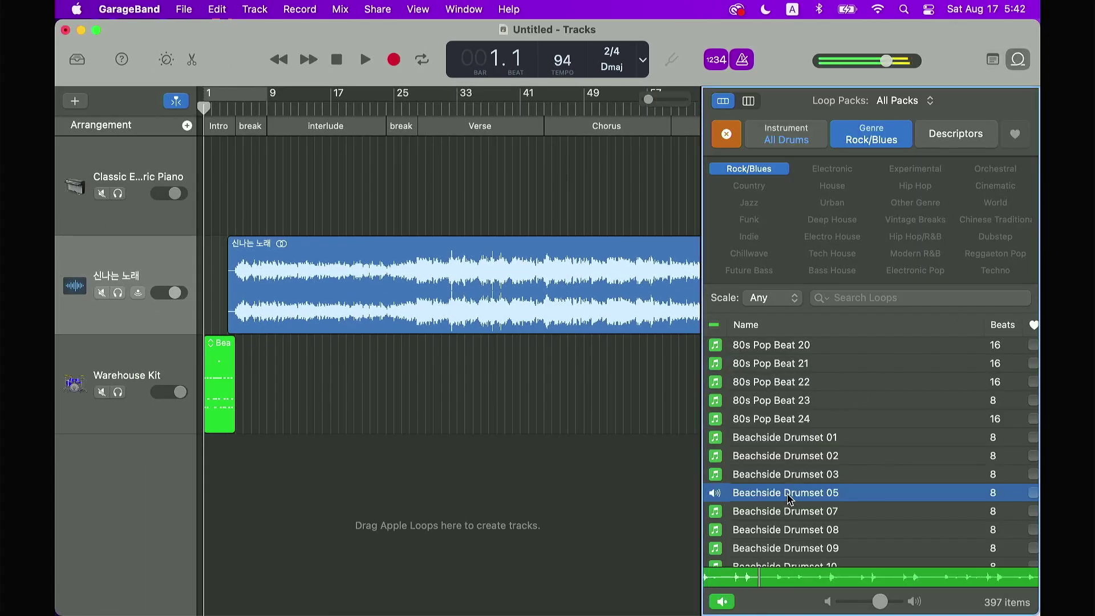
pyautogui.scroll(-5, 790, 499)
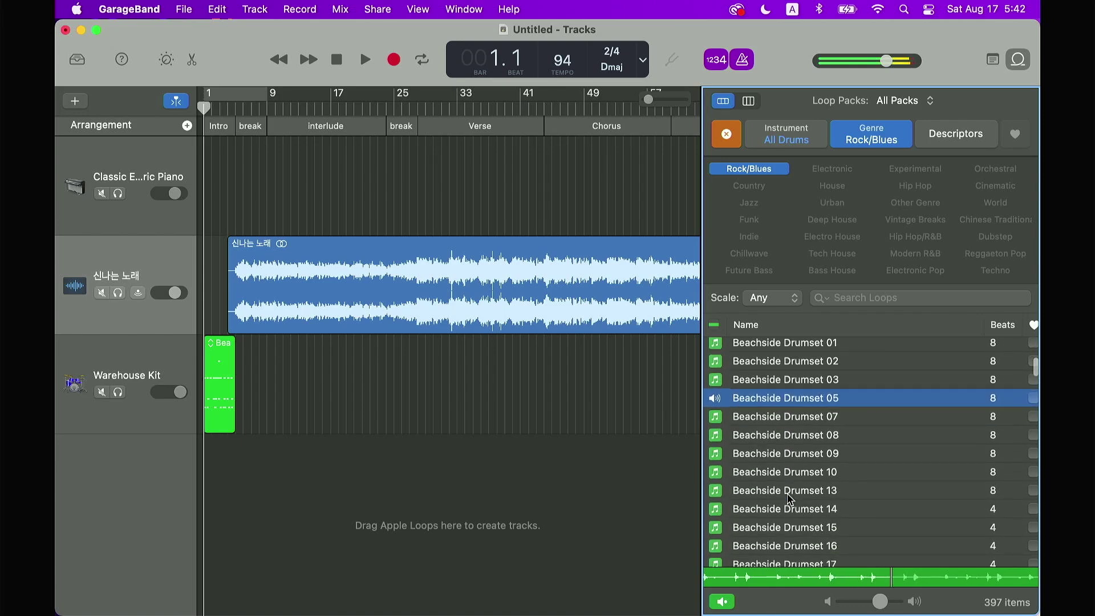
pyautogui.click(790, 492)
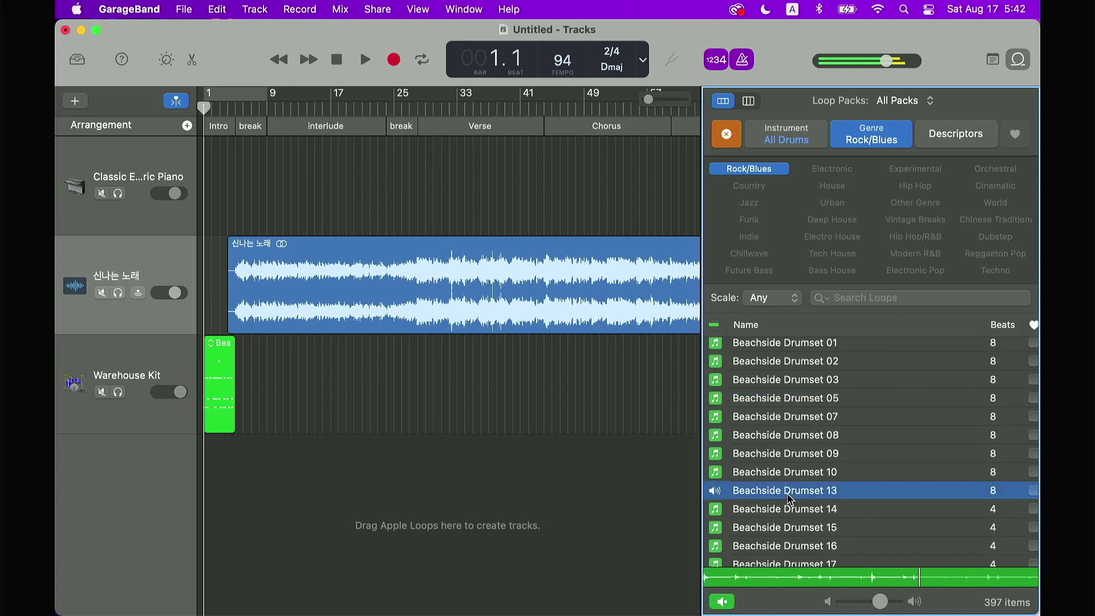
pyautogui.click(722, 602)
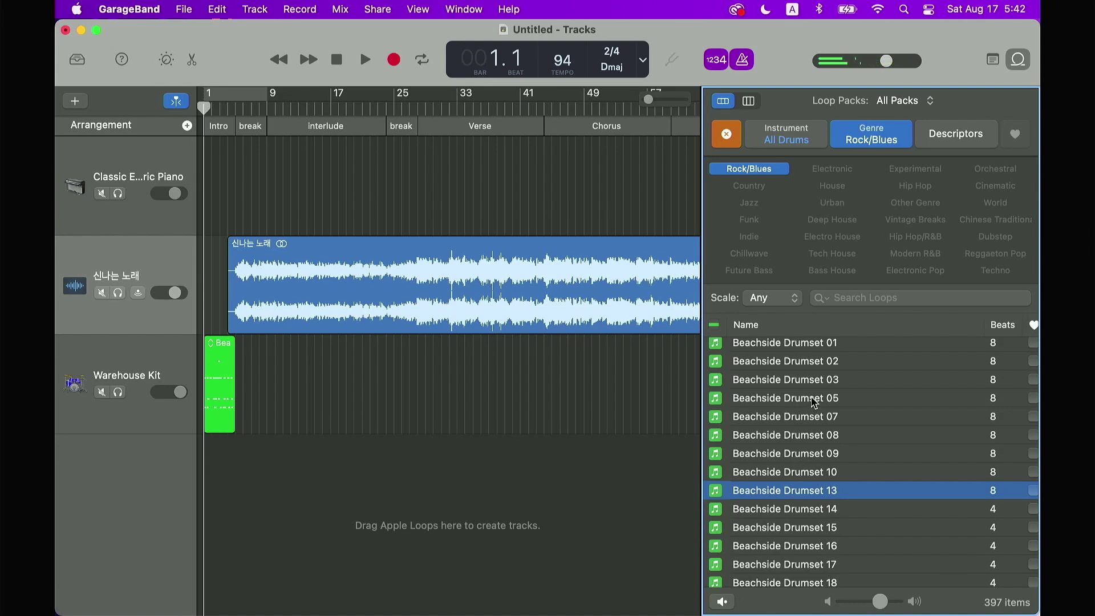
# Place Beachside Drumset 05 at the start of the first interlude and Beachside Drumset 13 at the start of the second on the Warehouse Kit track.
pyautogui.moveTo(807, 403); pyautogui.dragTo(271, 347)
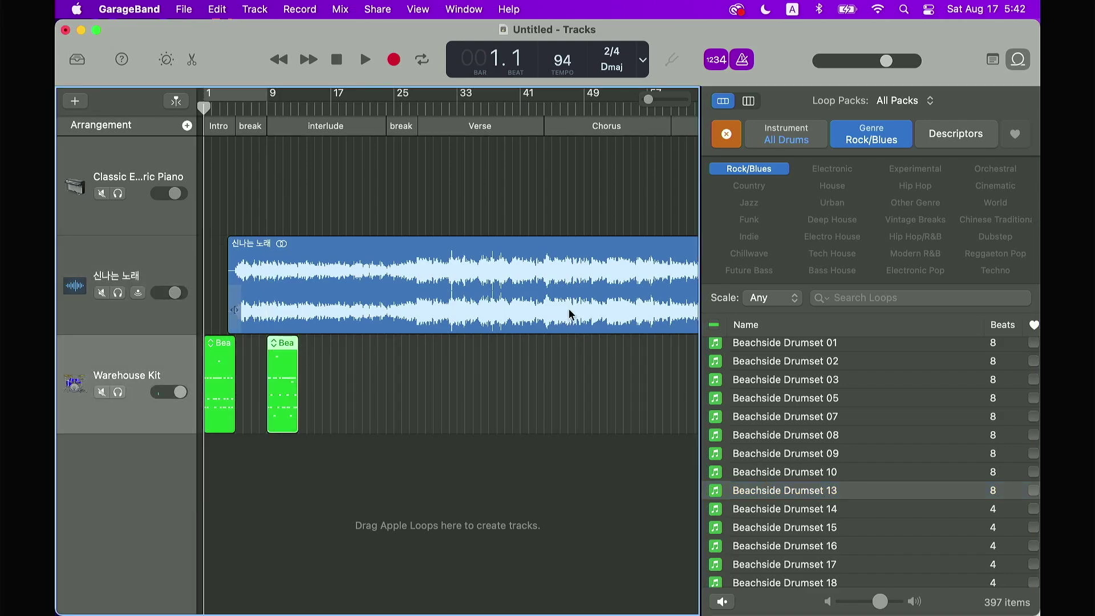
pyautogui.hscroll(5, 570, 354)
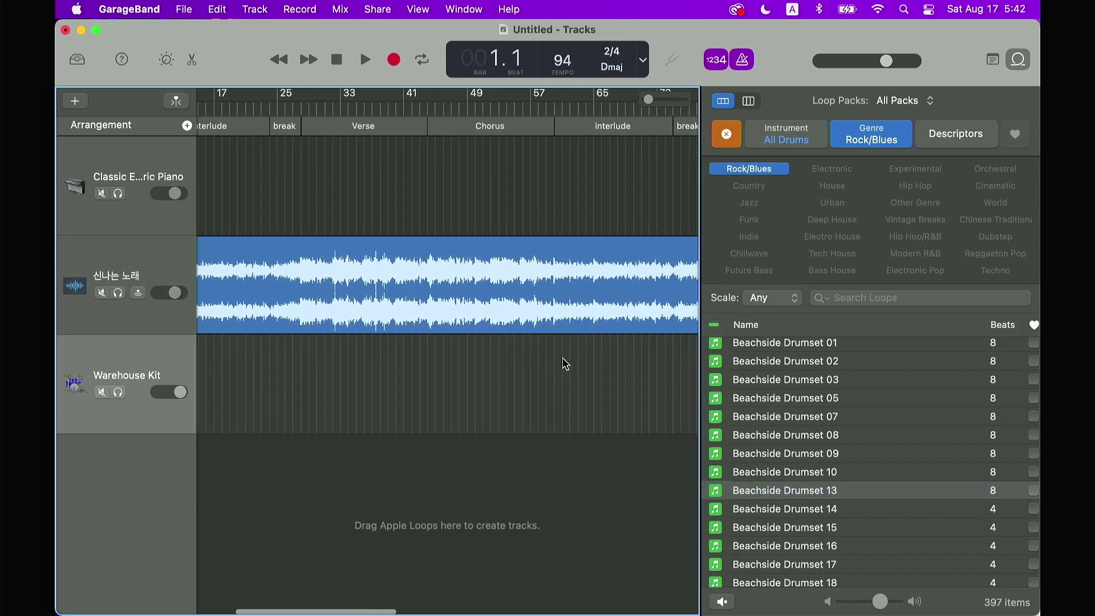
pyautogui.moveTo(785, 486); pyautogui.dragTo(553, 379)
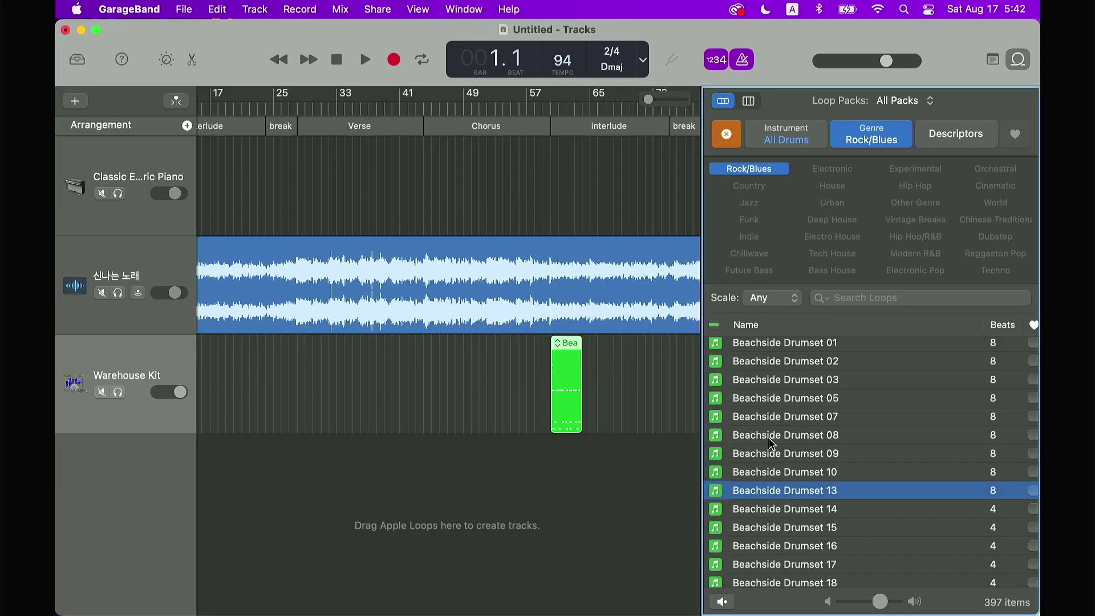
# Place Beachside Drumset 01 at the first, second and third break sections on the Warehouse Kit track.
pyautogui.click(743, 393)
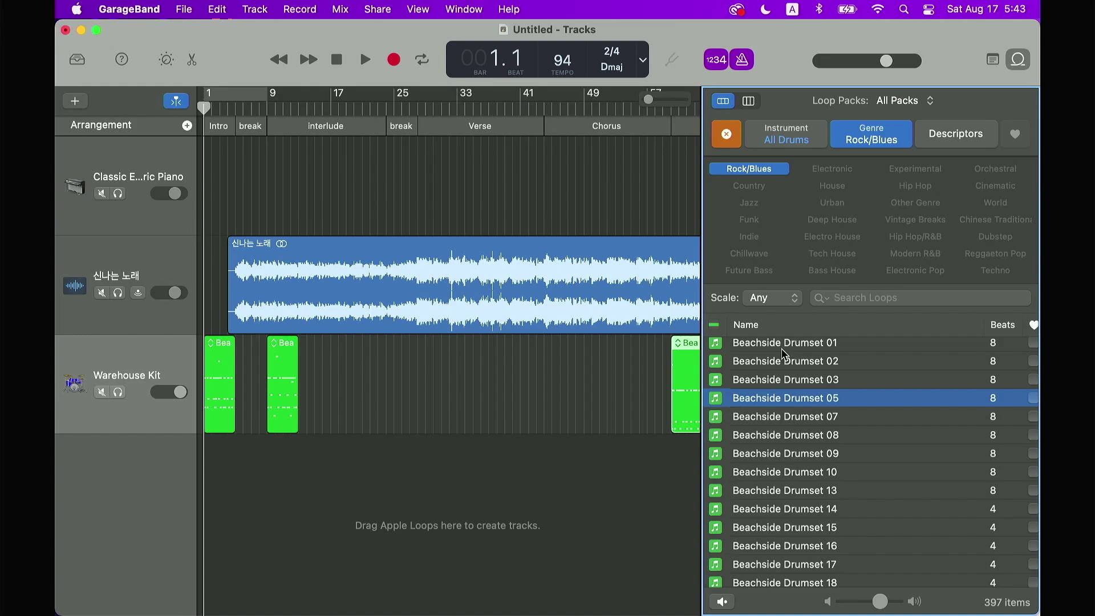
pyautogui.moveTo(783, 349); pyautogui.dragTo(237, 386)
pyautogui.moveTo(787, 344); pyautogui.dragTo(389, 354)
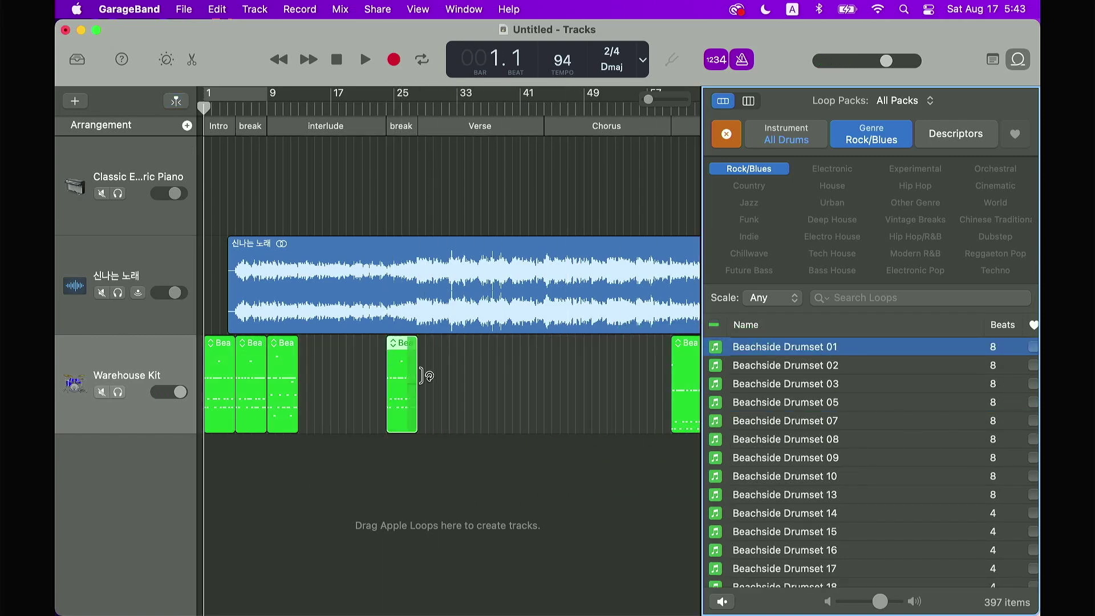
pyautogui.hscroll(10, 540, 432)
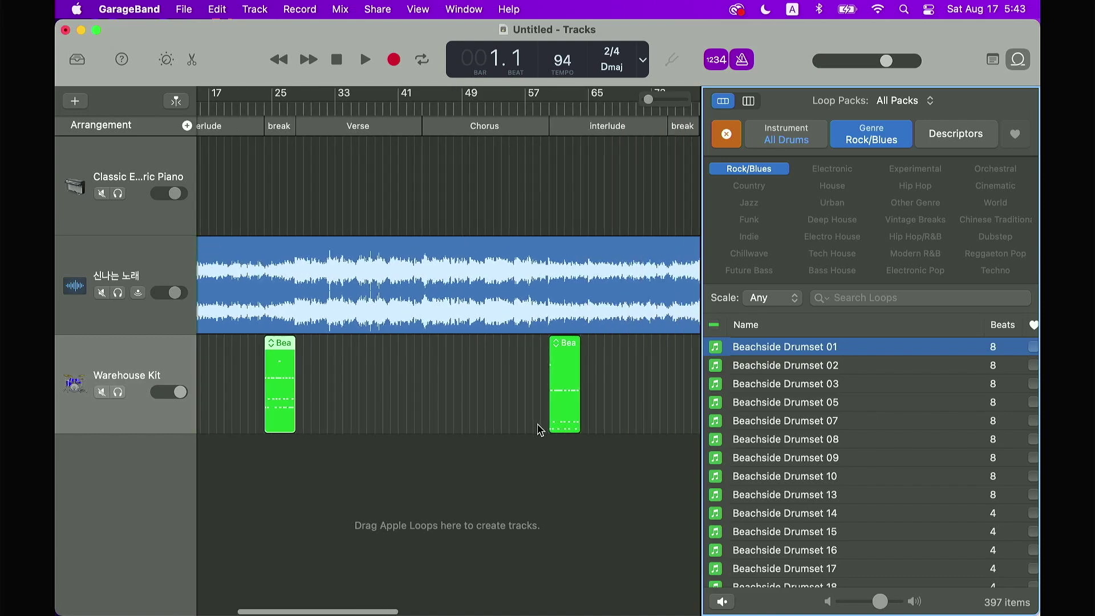
pyautogui.moveTo(792, 341); pyautogui.dragTo(496, 374)
# Place Beachside Drumset 14 at the start of the first Verse and Beachside Drumset 08 at the start of the first Chorus.
pyautogui.hscroll(-10, 509, 463)
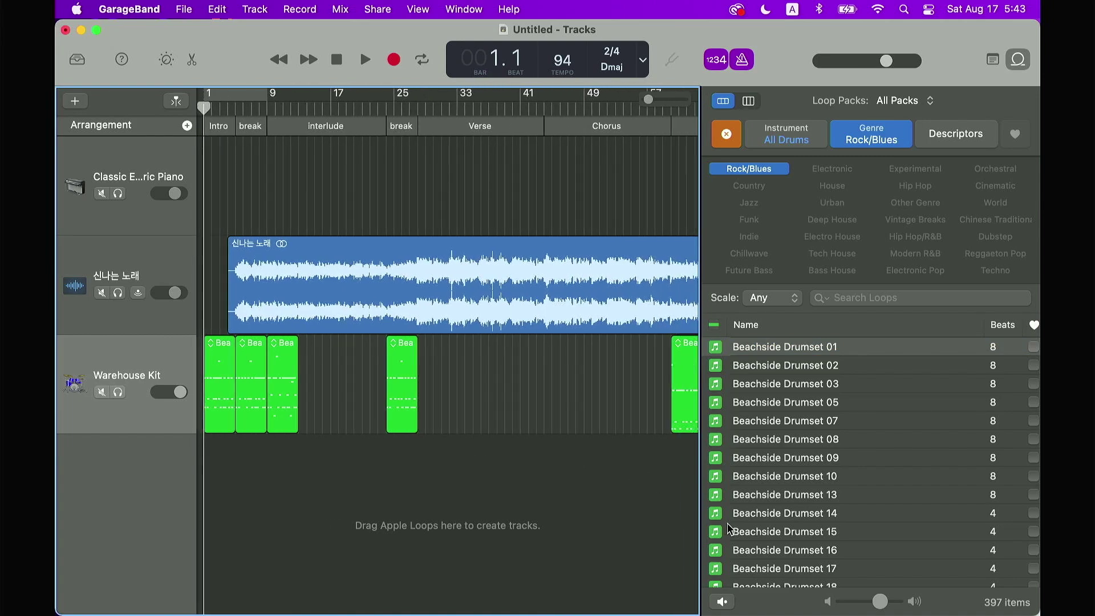
pyautogui.moveTo(789, 522); pyautogui.dragTo(421, 384)
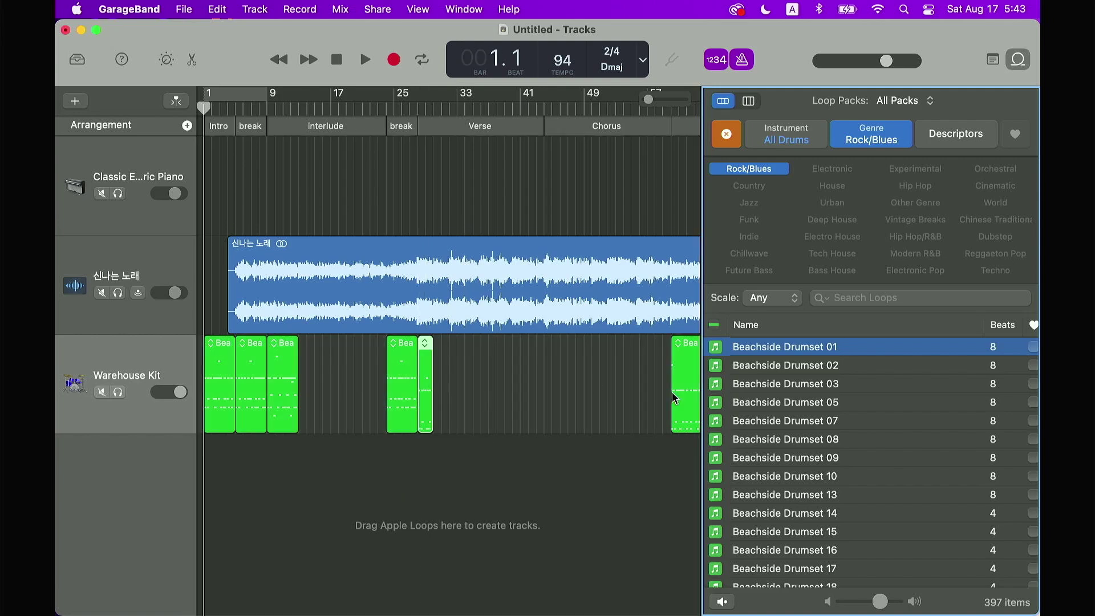
pyautogui.moveTo(797, 445); pyautogui.dragTo(550, 387)
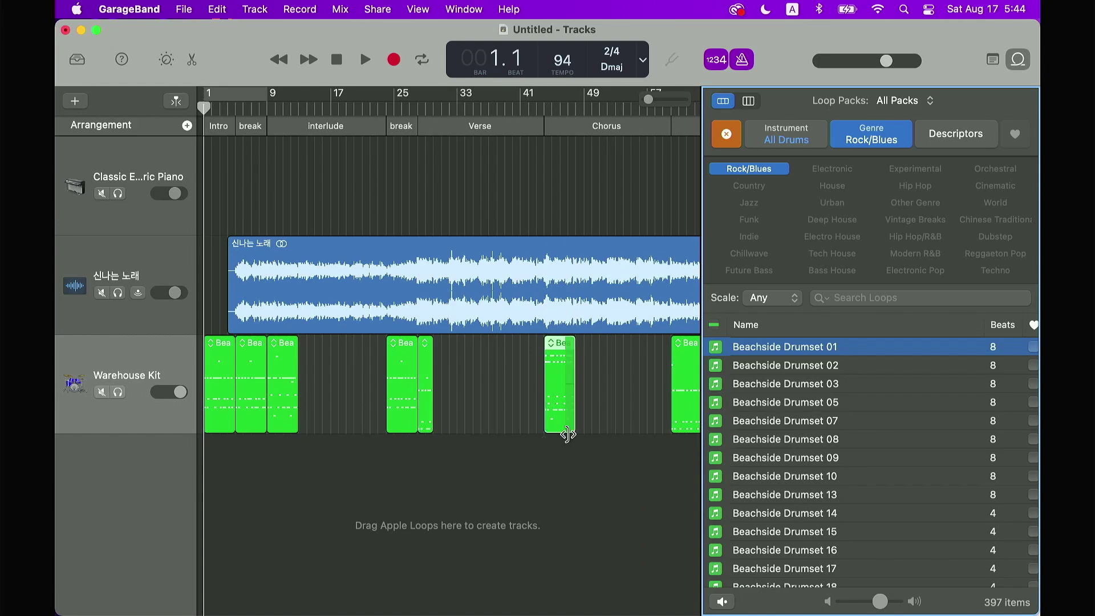
# Place Beachside Drumset 14 at the start of the second Verse and Beachside Drumset 08 at the start of the second Chorus.
pyautogui.hscroll(10, 582, 474)
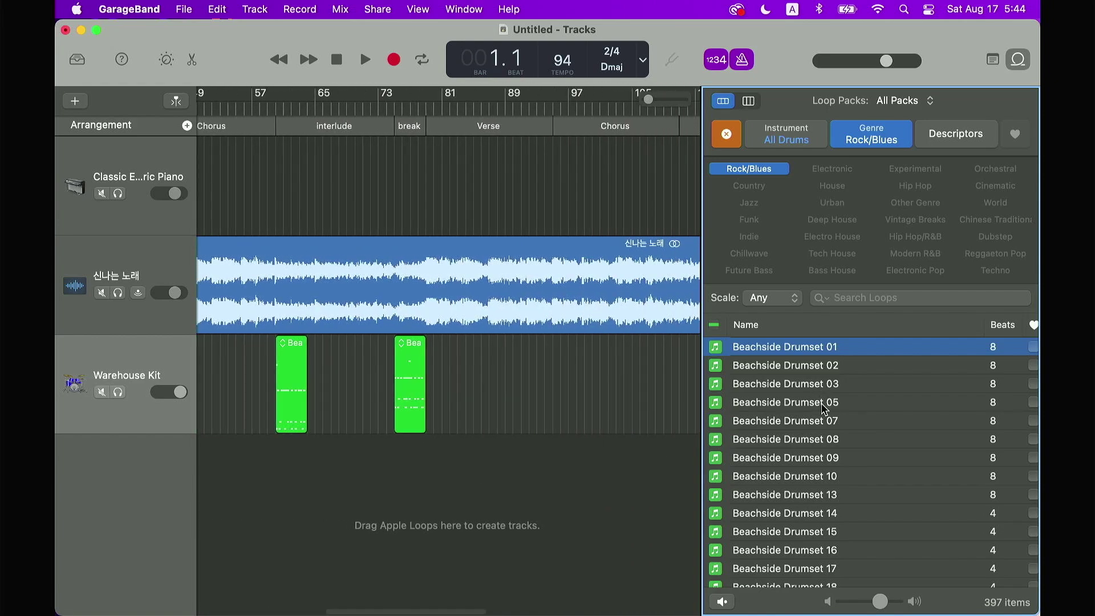
pyautogui.moveTo(810, 519); pyautogui.dragTo(425, 392)
pyautogui.moveTo(812, 445); pyautogui.dragTo(537, 388)
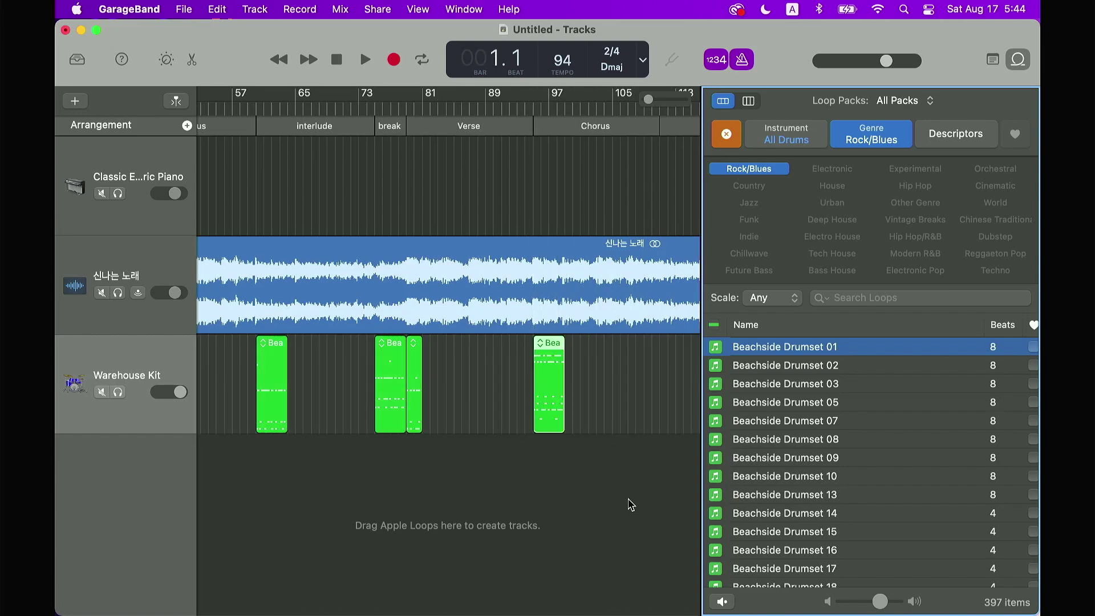
# Place Beachside Drumset 05 at the start of the third interlude and Beachside Drumset 01 at the last break.
pyautogui.hscroll(5, 633, 505)
pyautogui.click(822, 403)
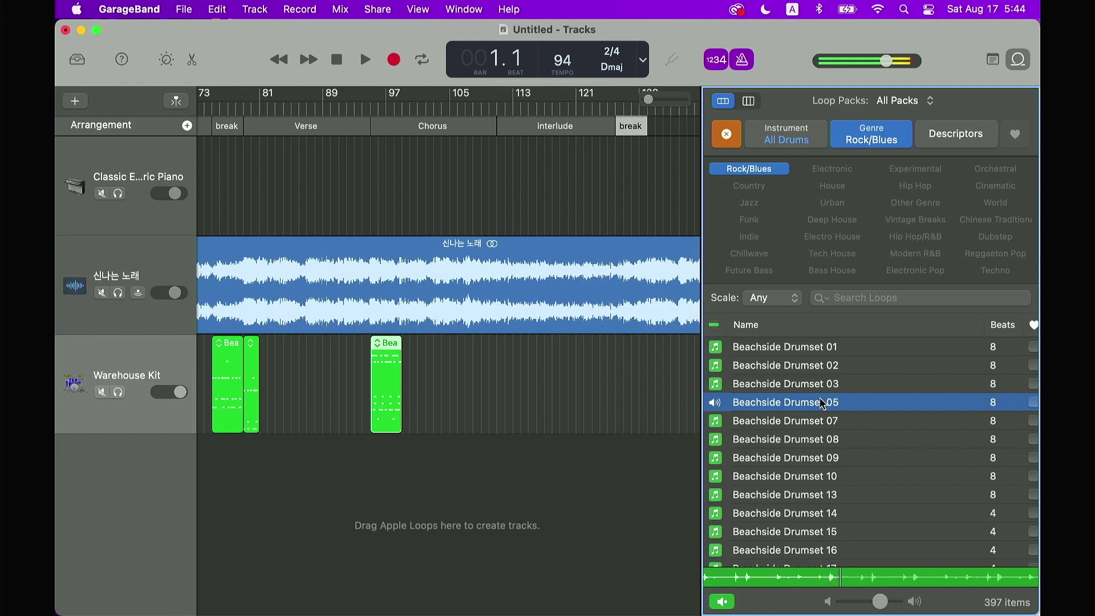
pyautogui.moveTo(810, 403); pyautogui.dragTo(499, 388)
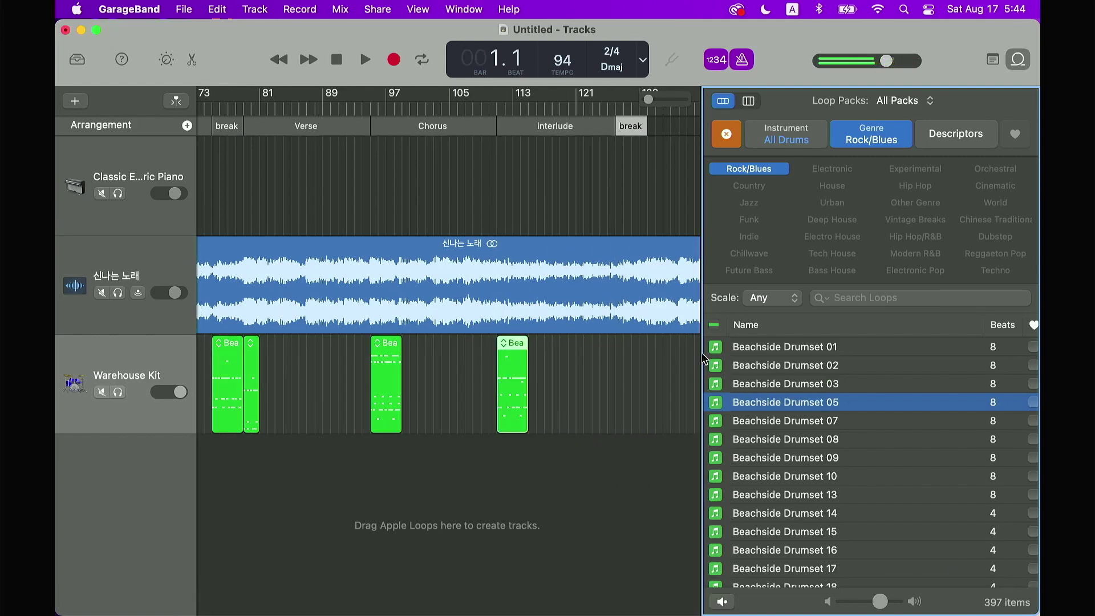
pyautogui.moveTo(755, 353); pyautogui.dragTo(614, 351)
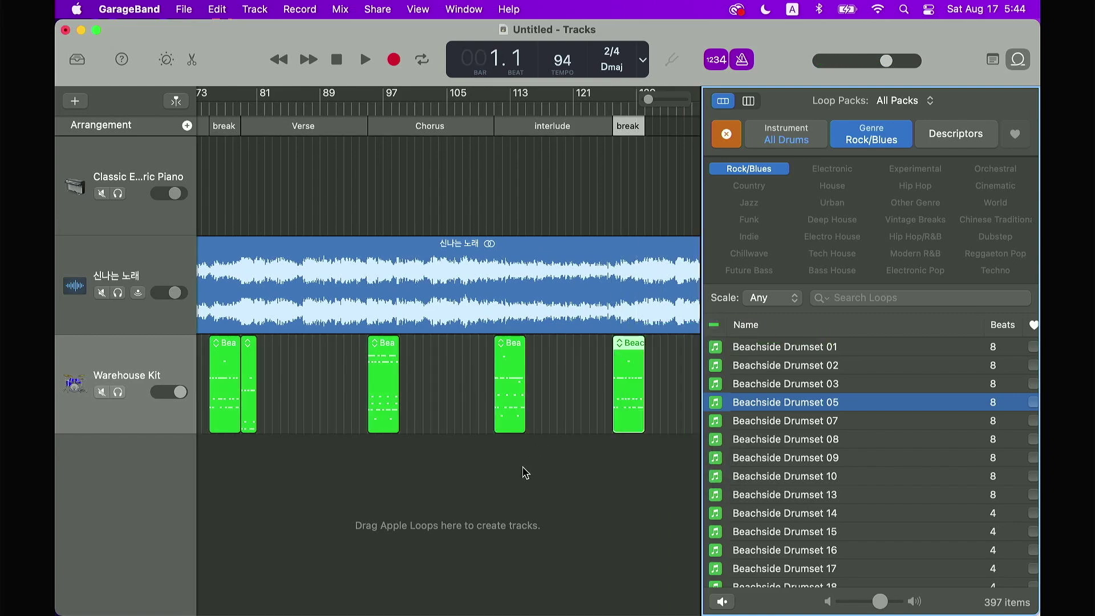
# Audition the Beachside Fill 04 and Beachside Fill 06 loops.
pyautogui.hscroll(-10, 528, 481)
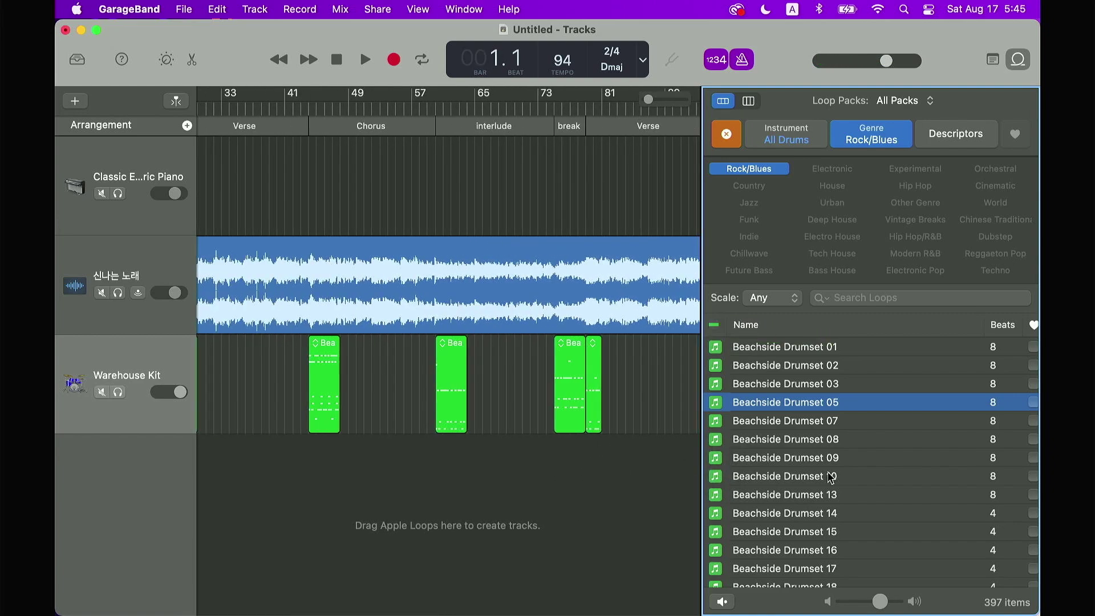
pyautogui.scroll(-6, 831, 476)
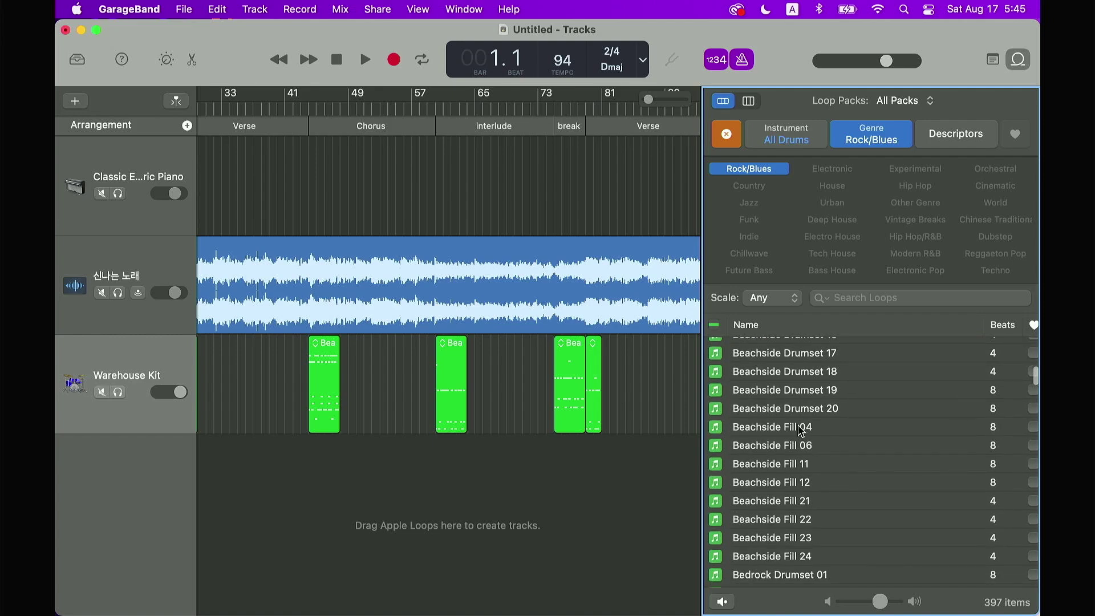
pyautogui.click(801, 428)
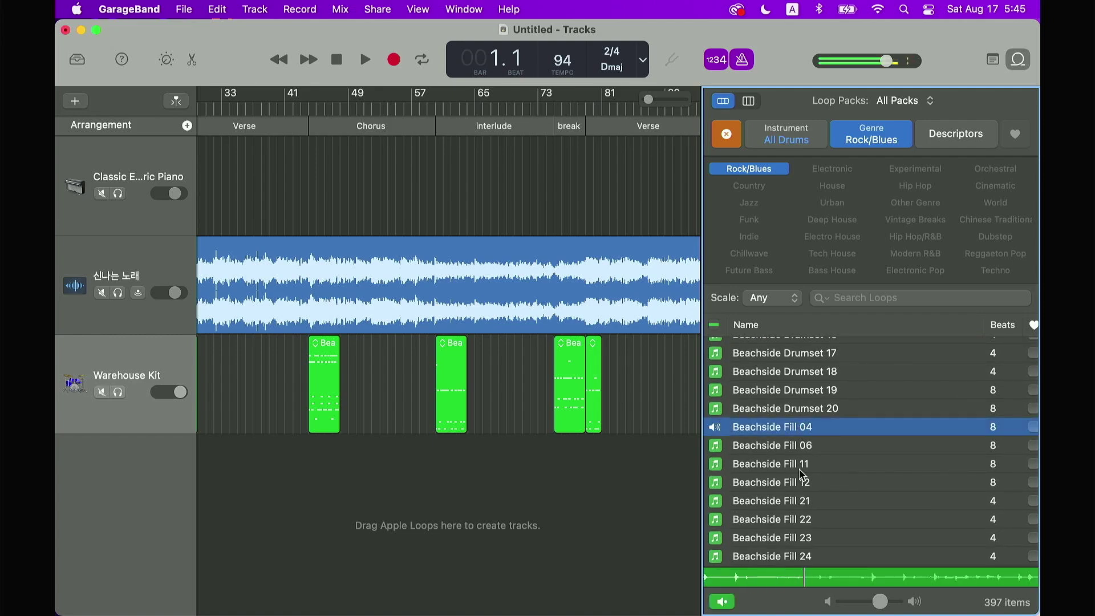
pyautogui.press('Down')
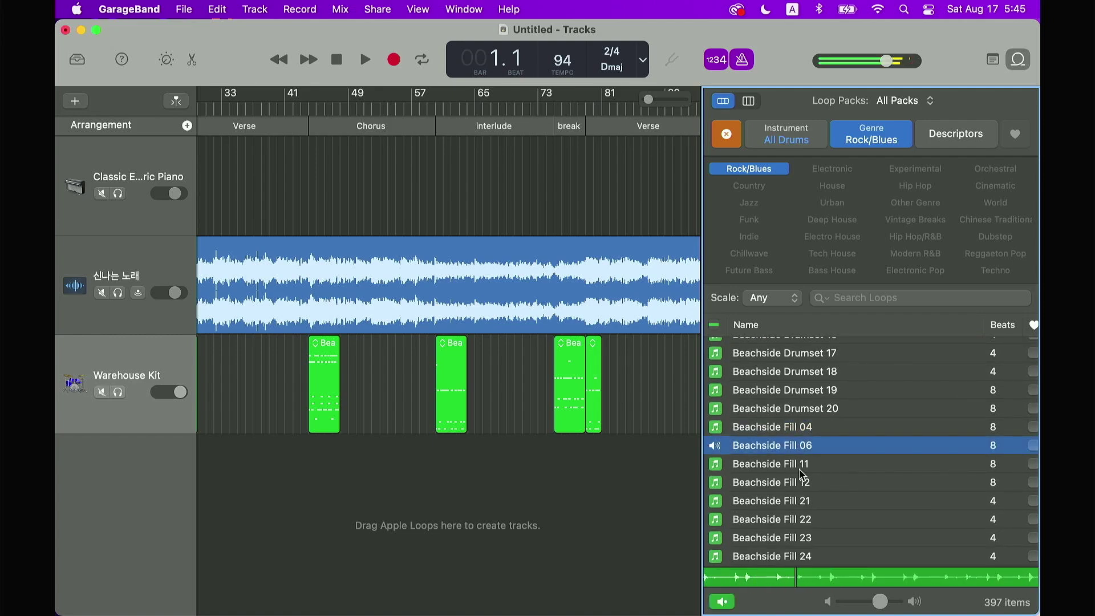
# Audition the Beachside Fill 11, 12, 21, 22 and 23 loops.
pyautogui.press('Down')
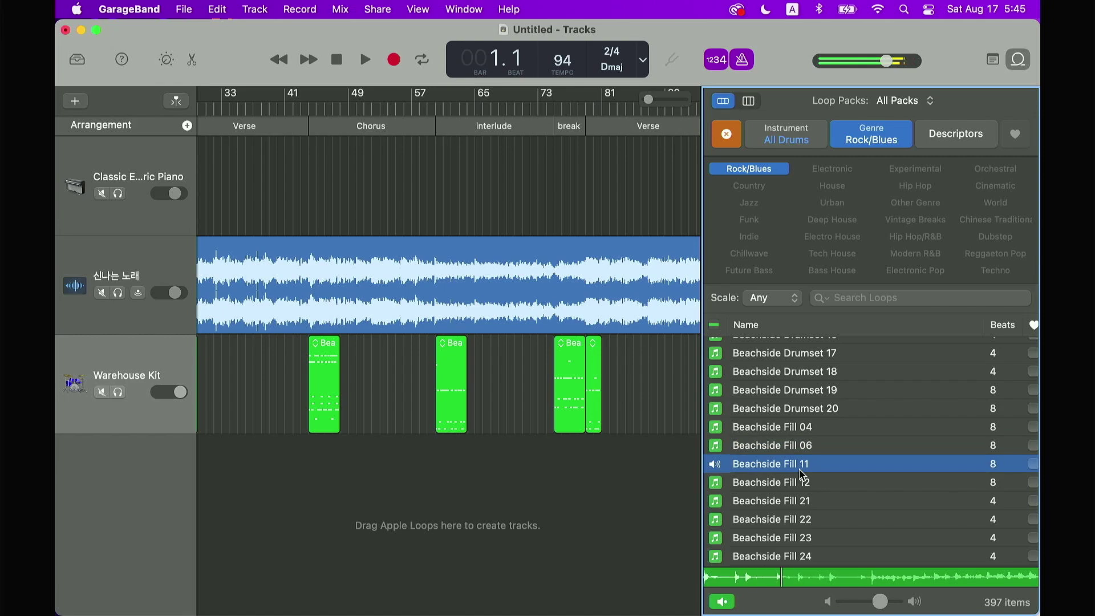
pyautogui.press('Down')
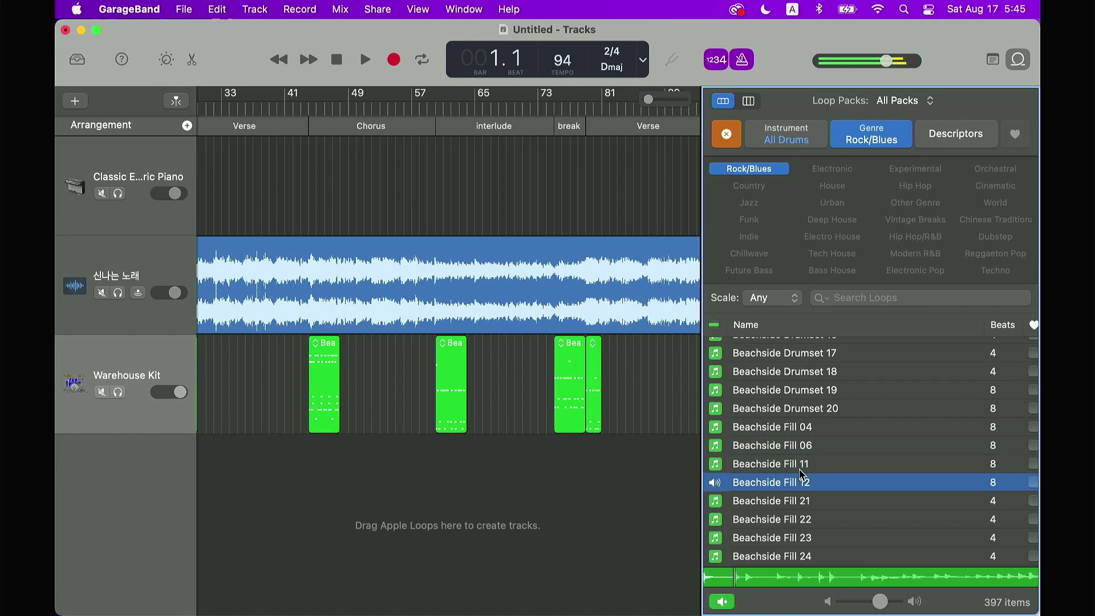
pyautogui.press('Down')
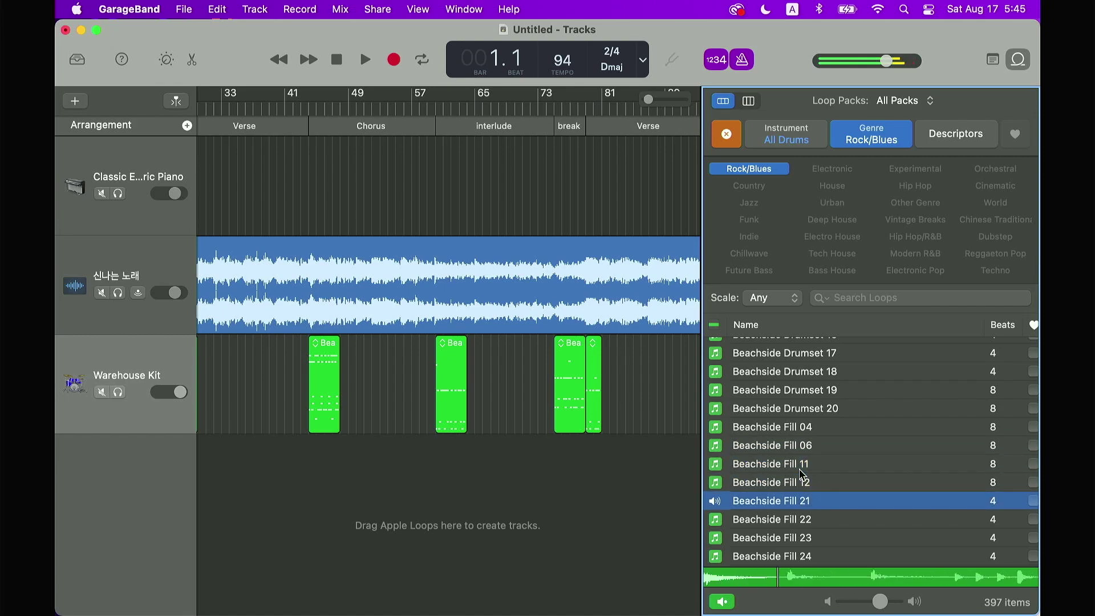
pyautogui.press('Down')
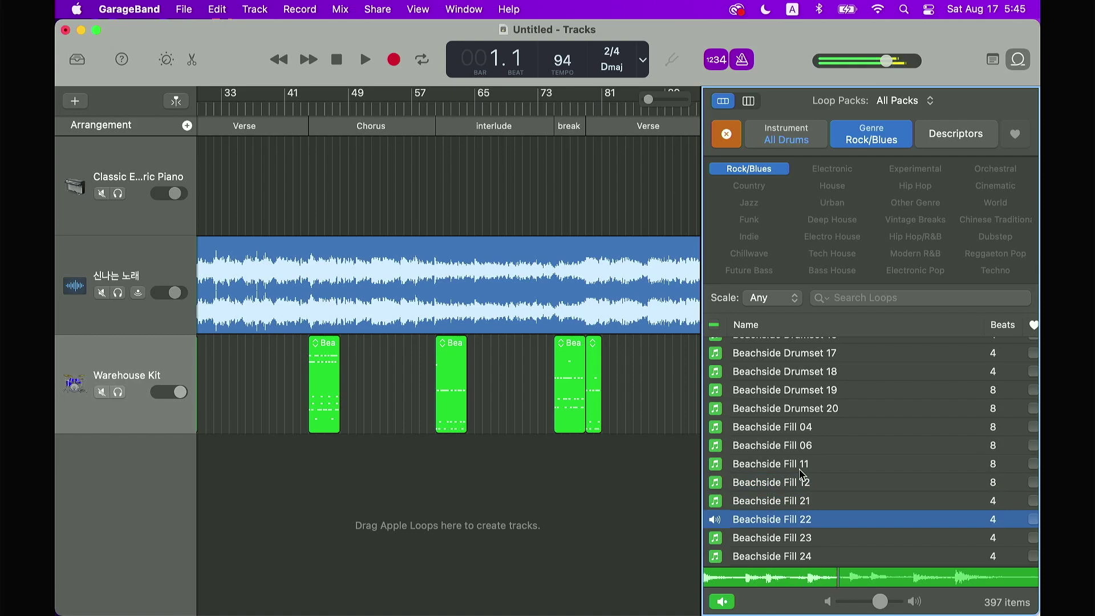
pyautogui.press('Down')
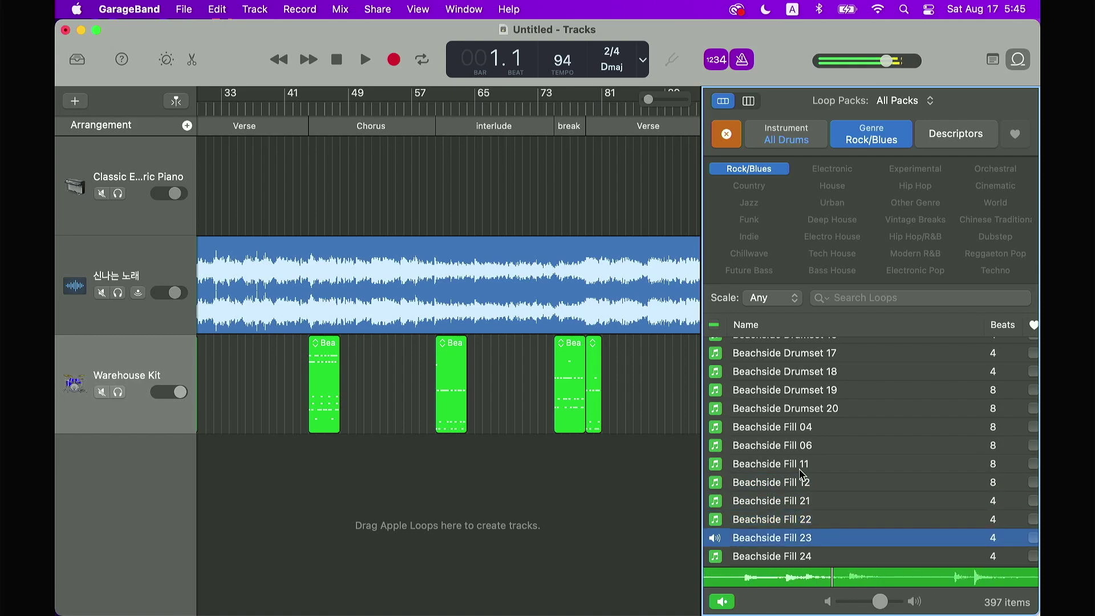
# Place Beachside Fill 23 on the Warehouse Kit track at the very end of the song, and hide the loop browser.
pyautogui.hscroll(15, 606, 542)
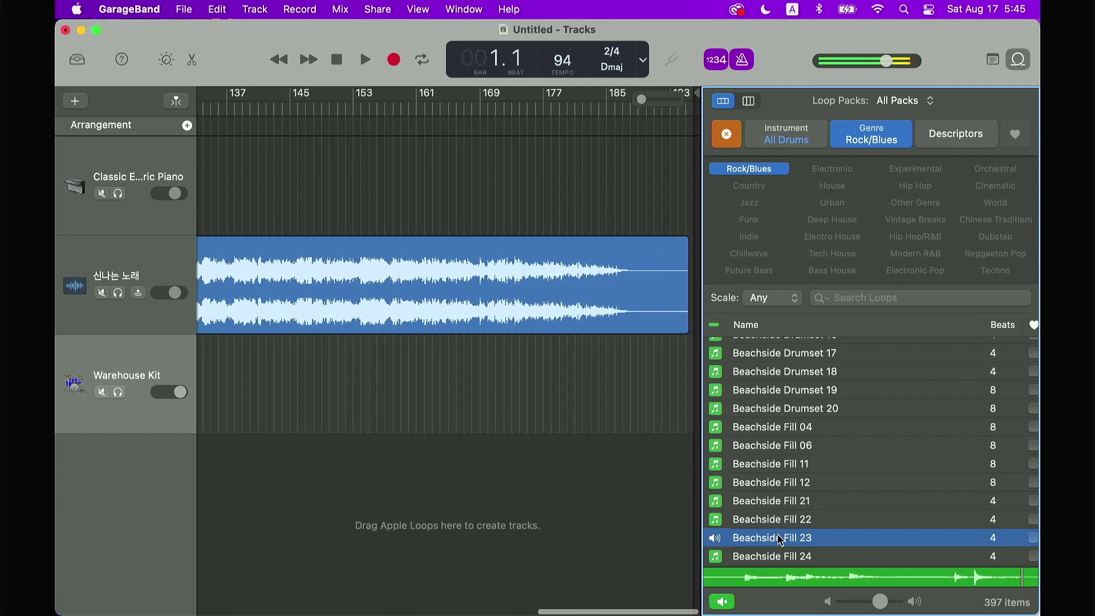
pyautogui.moveTo(770, 538); pyautogui.dragTo(669, 422)
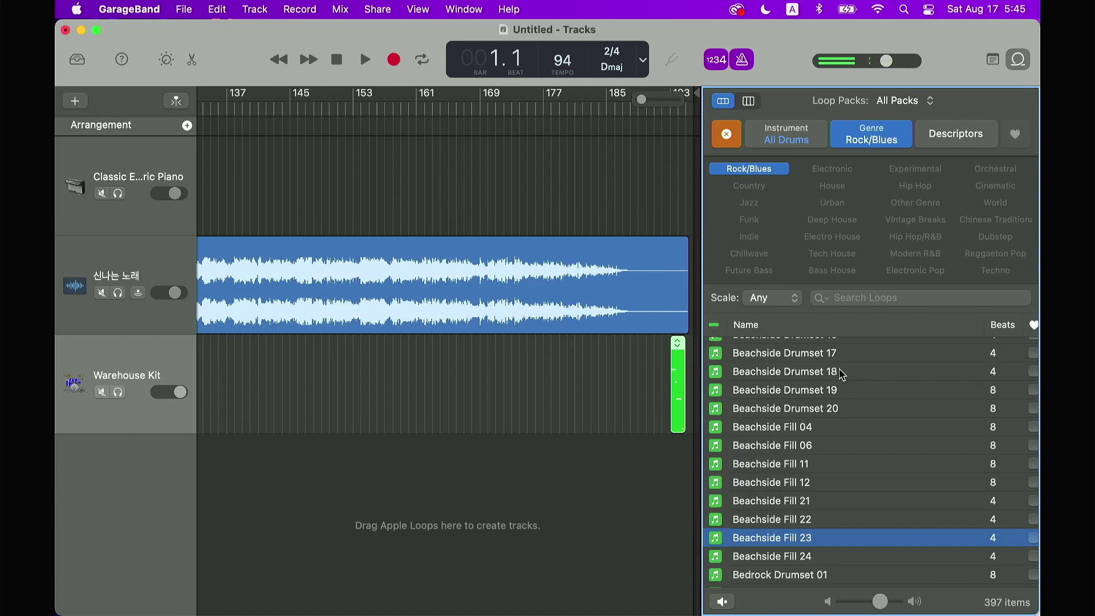
pyautogui.click(1019, 59)
# Loop the Beachside drum regions so each fills its arrangement section, and play the song from the start to check the drums.
pyautogui.hscroll(-15, 417, 404)
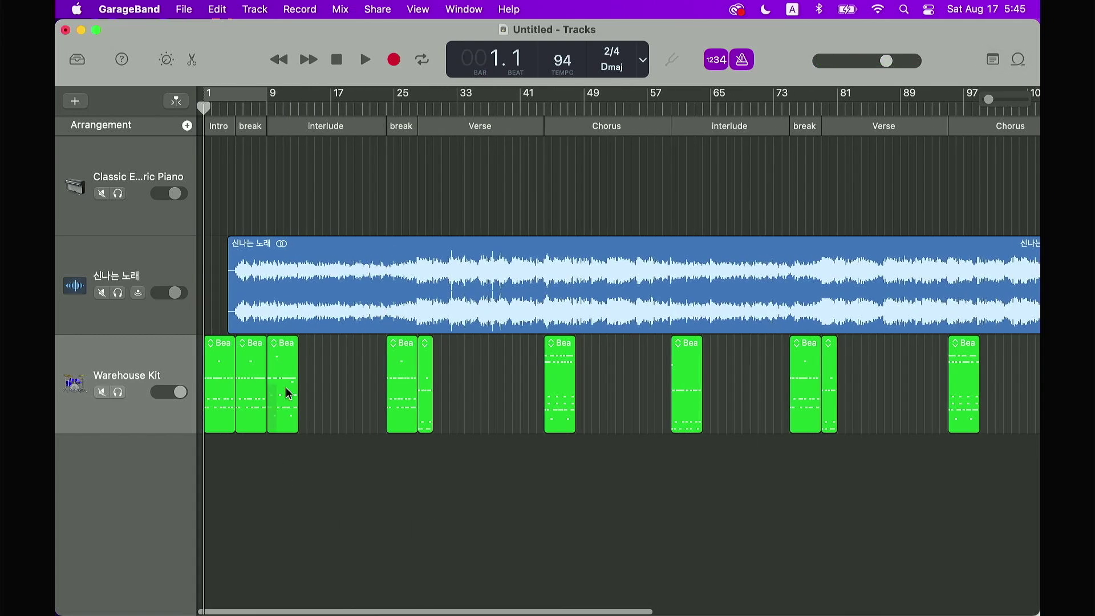
pyautogui.moveTo(297, 345); pyautogui.dragTo(544, 366)
pyautogui.moveTo(573, 348); pyautogui.dragTo(790, 366)
pyautogui.hscroll(3, 743, 469)
pyautogui.hscroll(4, 742, 470)
pyautogui.moveTo(535, 346); pyautogui.dragTo(653, 353)
pyautogui.moveTo(677, 345); pyautogui.dragTo(893, 352)
pyautogui.hscroll(6, 893, 365)
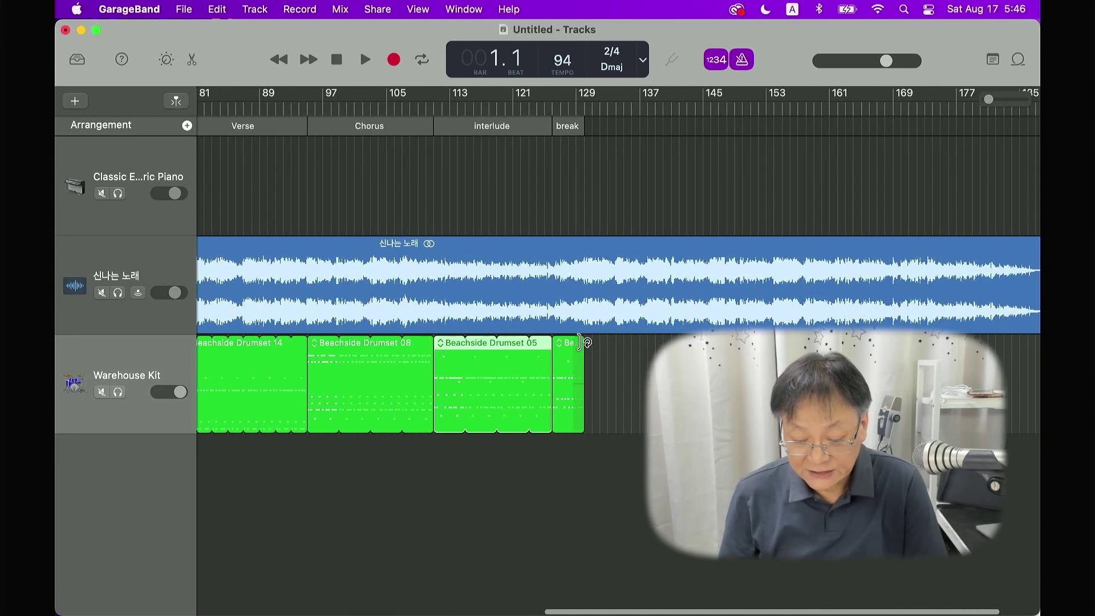
pyautogui.hscroll(-15, 562, 473)
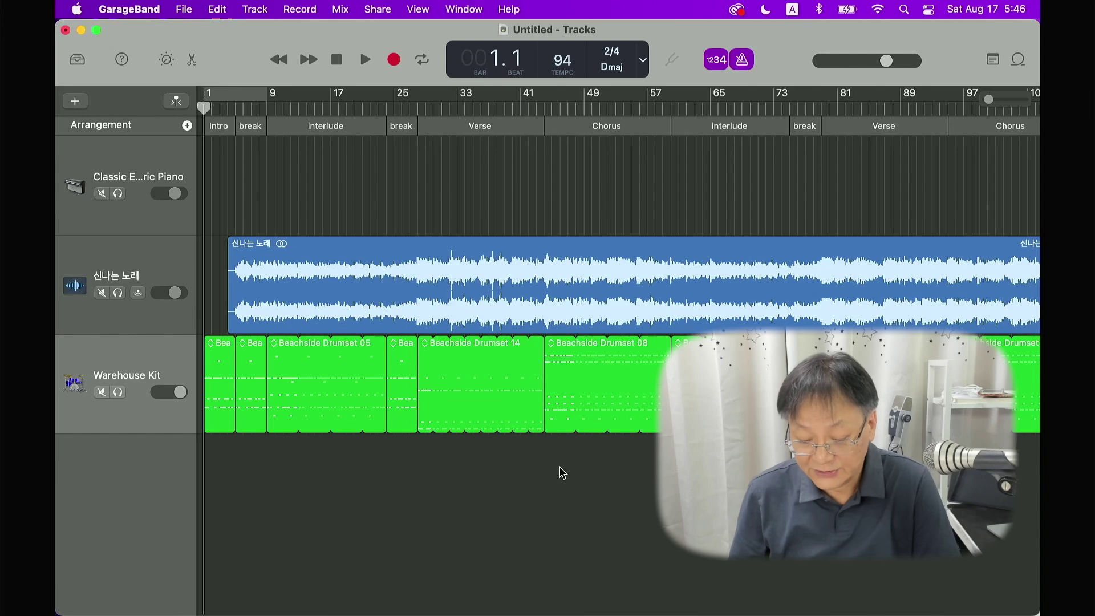
pyautogui.press('space')
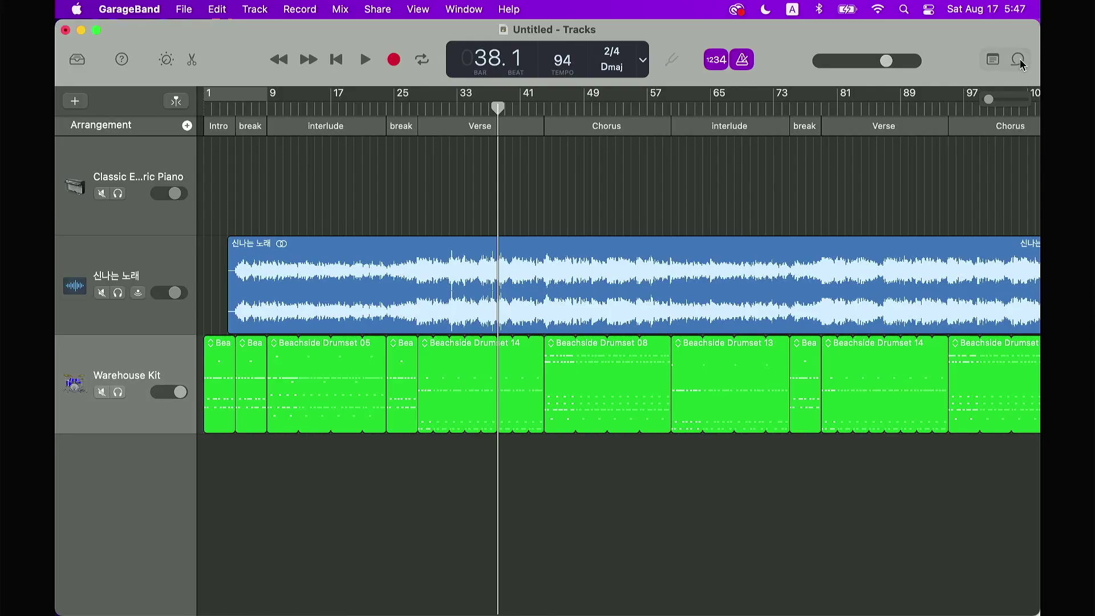
# Reopen the loop browser, clear its drum and Rock/Blues filters, and filter the loops by the Bass instrument.
pyautogui.click(1019, 61)
pyautogui.click(727, 135)
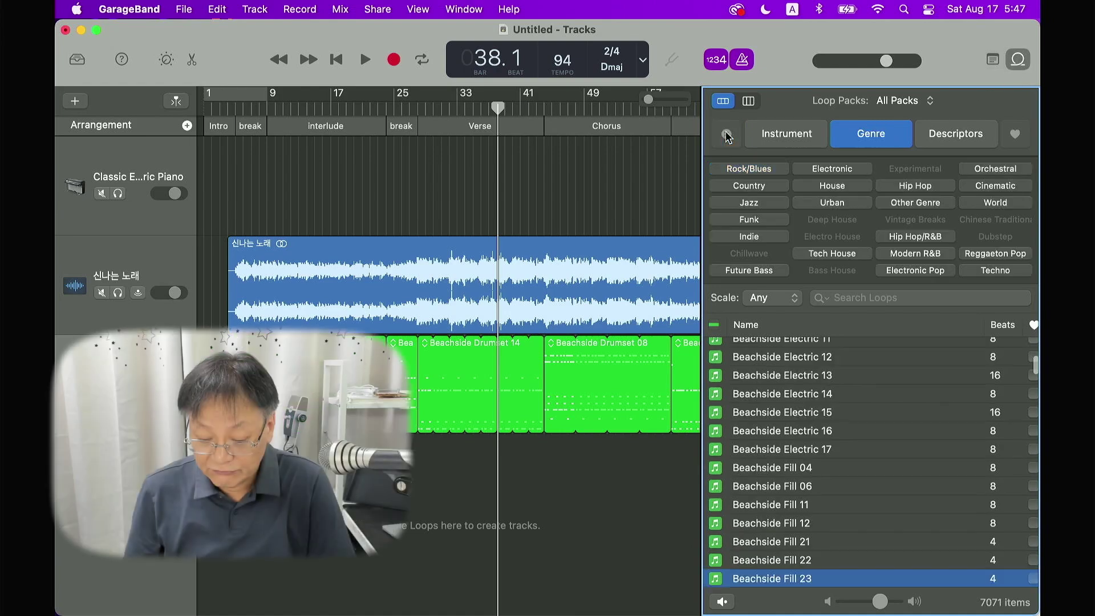
pyautogui.click(786, 141)
pyautogui.click(908, 237)
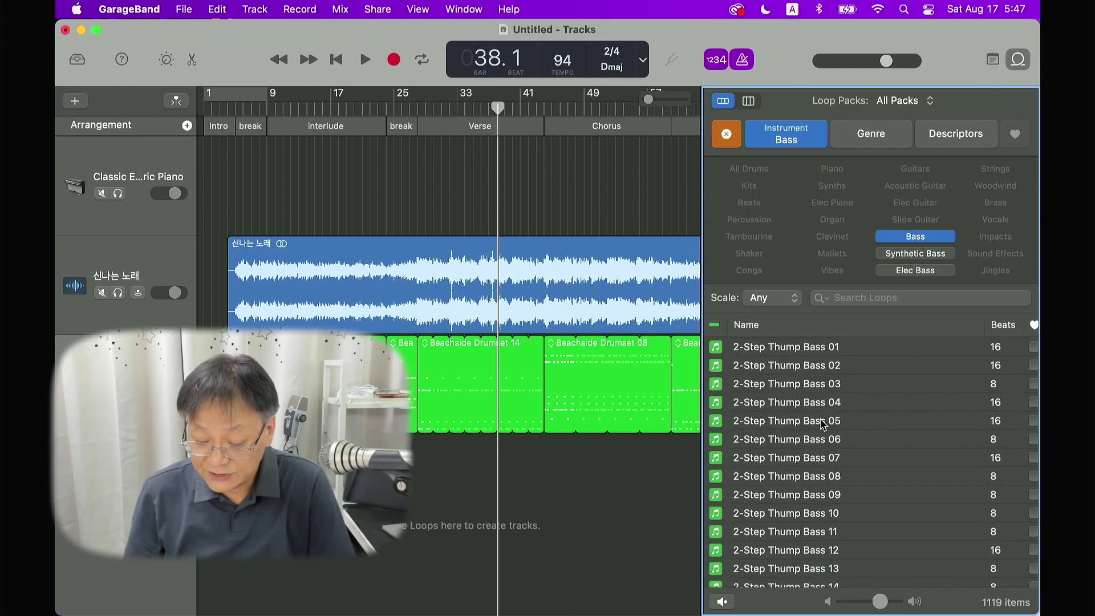
# Audition bass loops including Big Hair Bass 12, Big Percussive Bass, Blues Bar Bass 02 and Brazilian Bossa Bass 05.
pyautogui.scroll(-5, 812, 436)
pyautogui.scroll(-5, 813, 435)
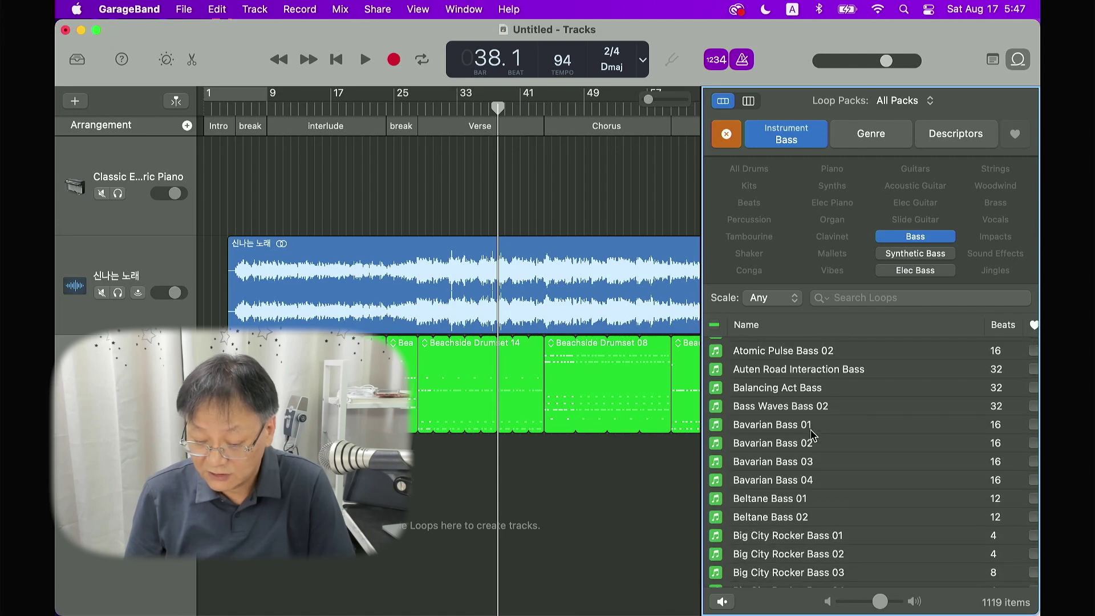
pyautogui.scroll(-2, 813, 435)
pyautogui.scroll(-6, 813, 435)
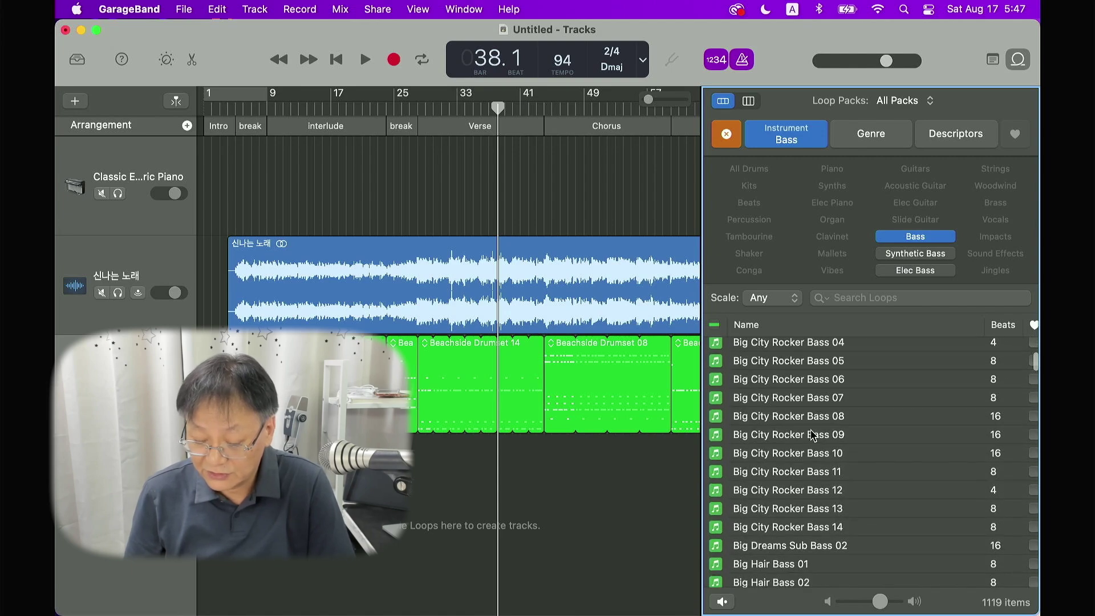
pyautogui.scroll(-8, 812, 437)
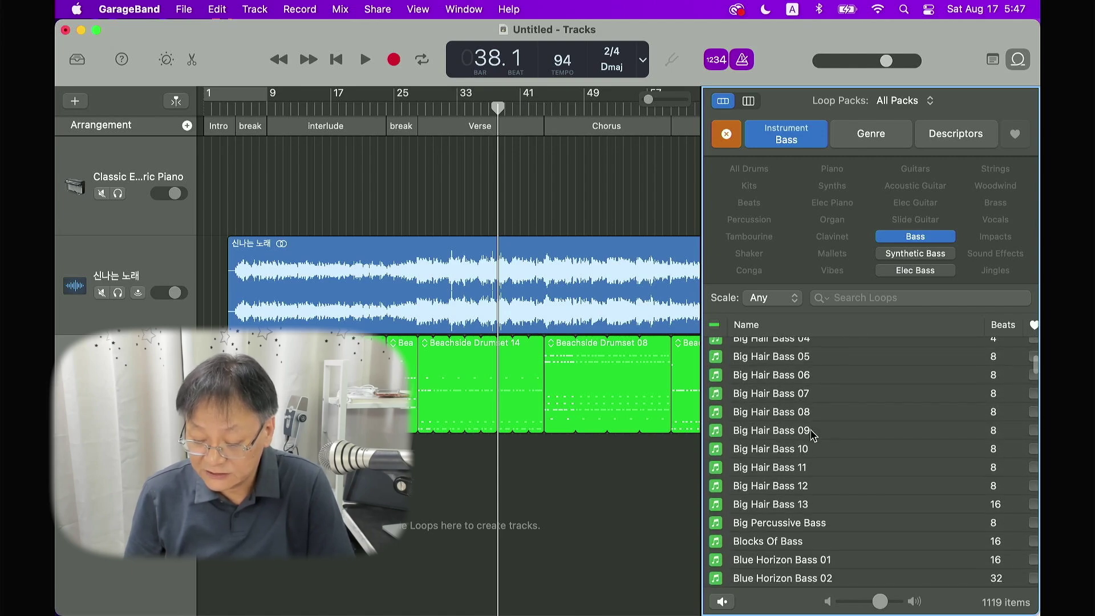
pyautogui.click(776, 431)
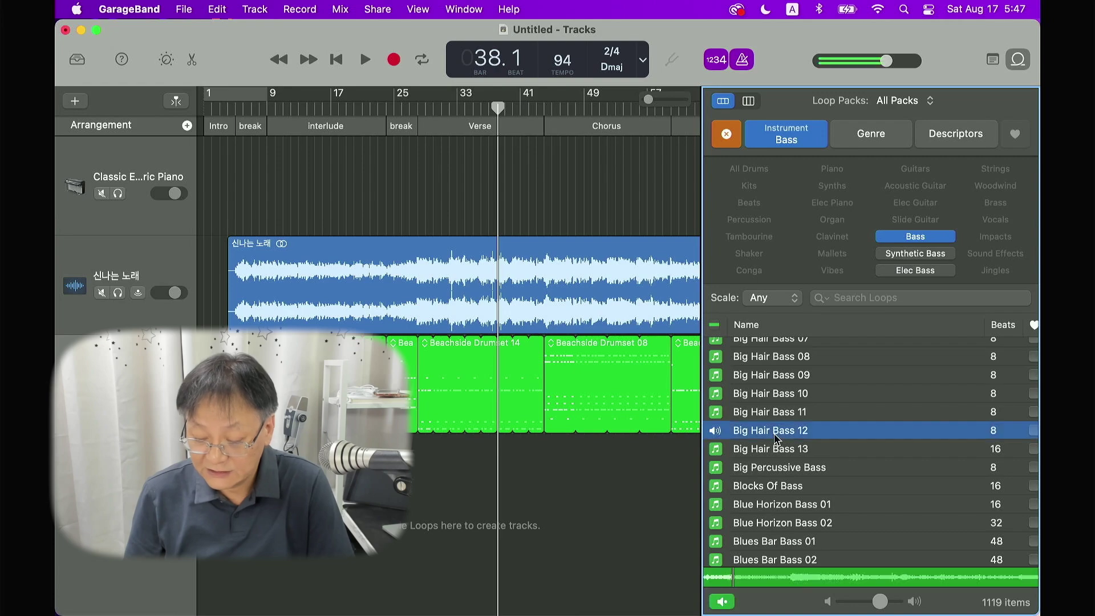
pyautogui.click(783, 473)
pyautogui.scroll(-3, 813, 507)
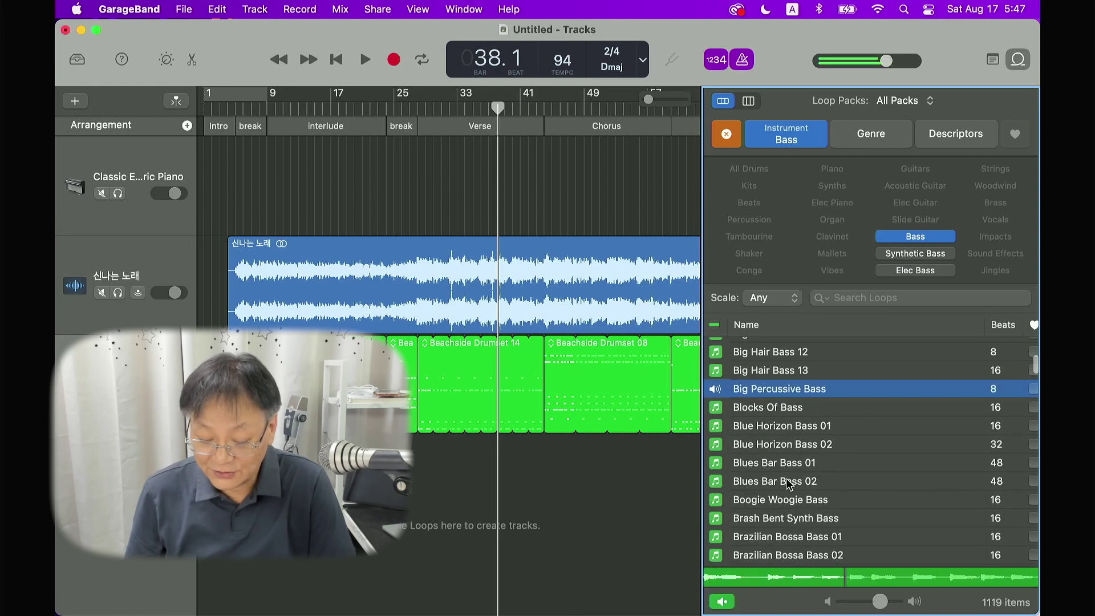
pyautogui.click(789, 484)
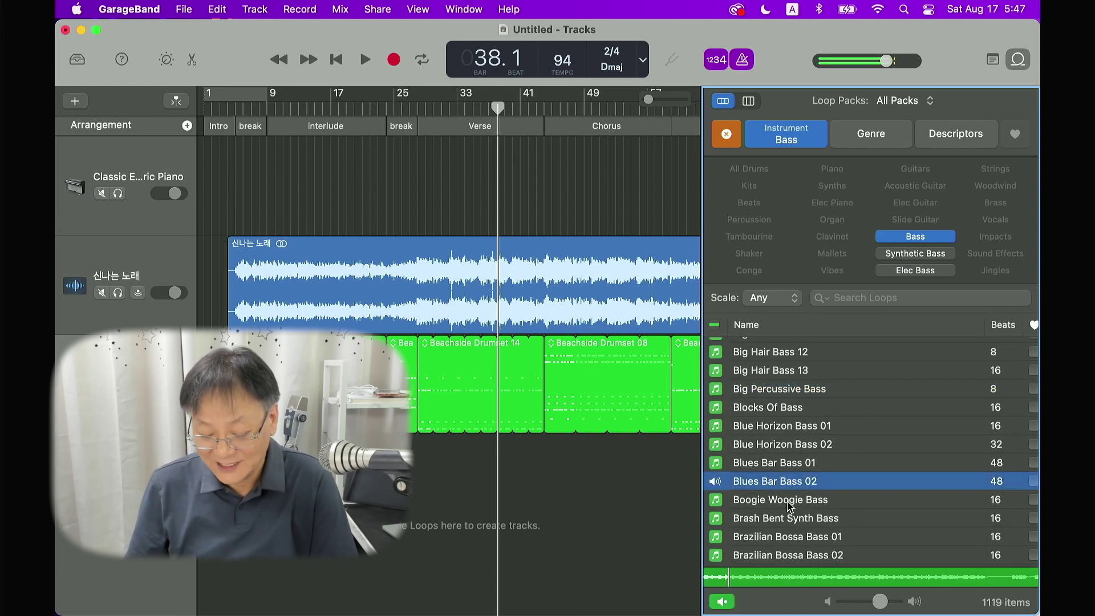
pyautogui.click(790, 502)
pyautogui.scroll(-5, 789, 504)
pyautogui.click(789, 502)
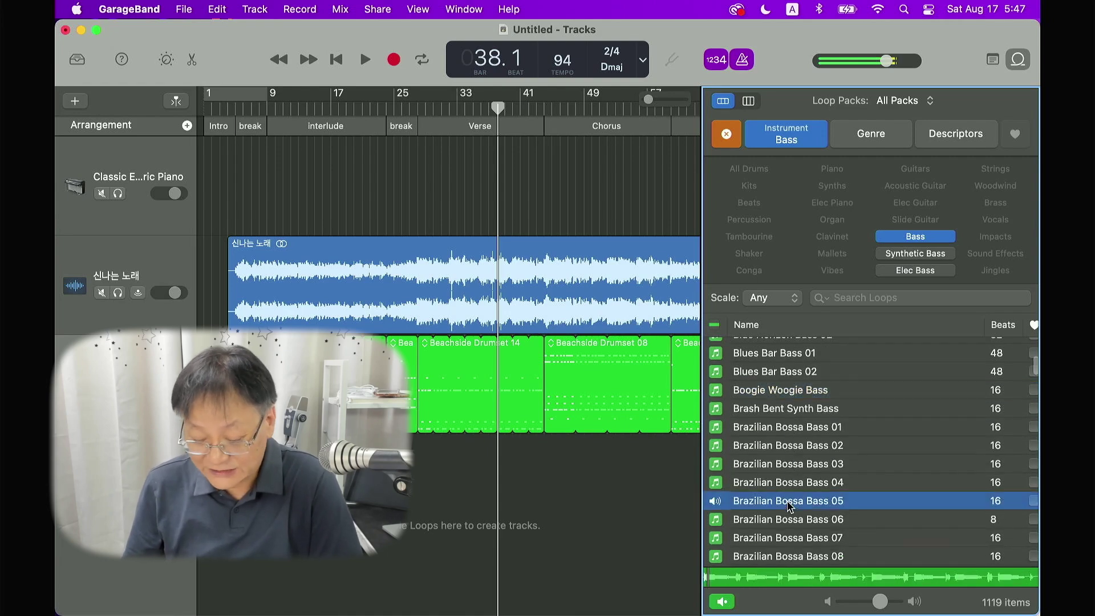
# Audition several Bread and Butter Bass loops, starting with number 17, and a British Invasion Bass loop.
pyautogui.scroll(-10, 788, 504)
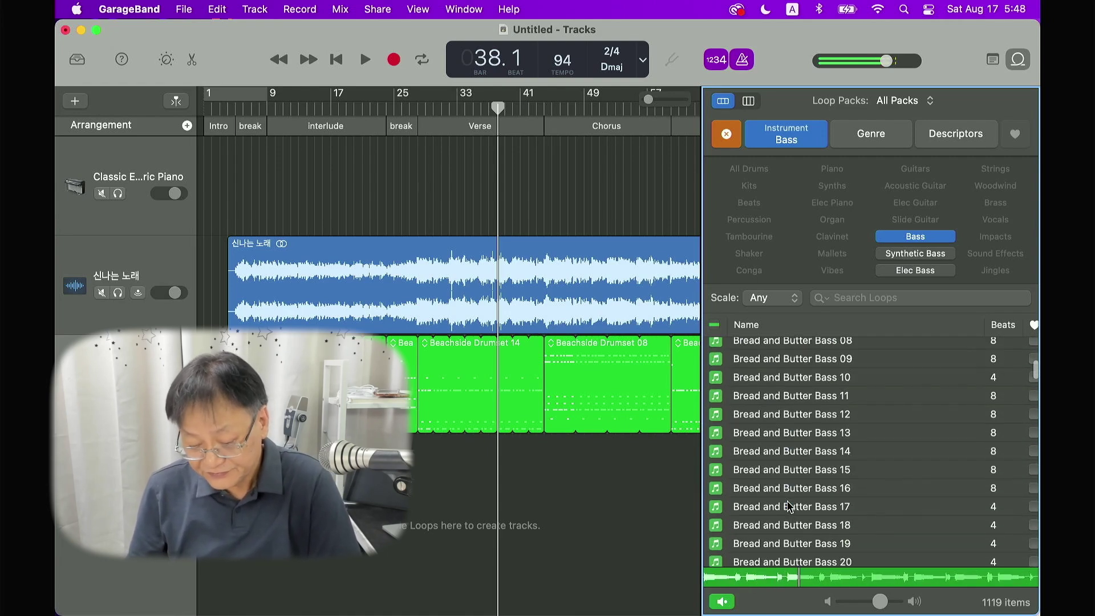
pyautogui.click(789, 505)
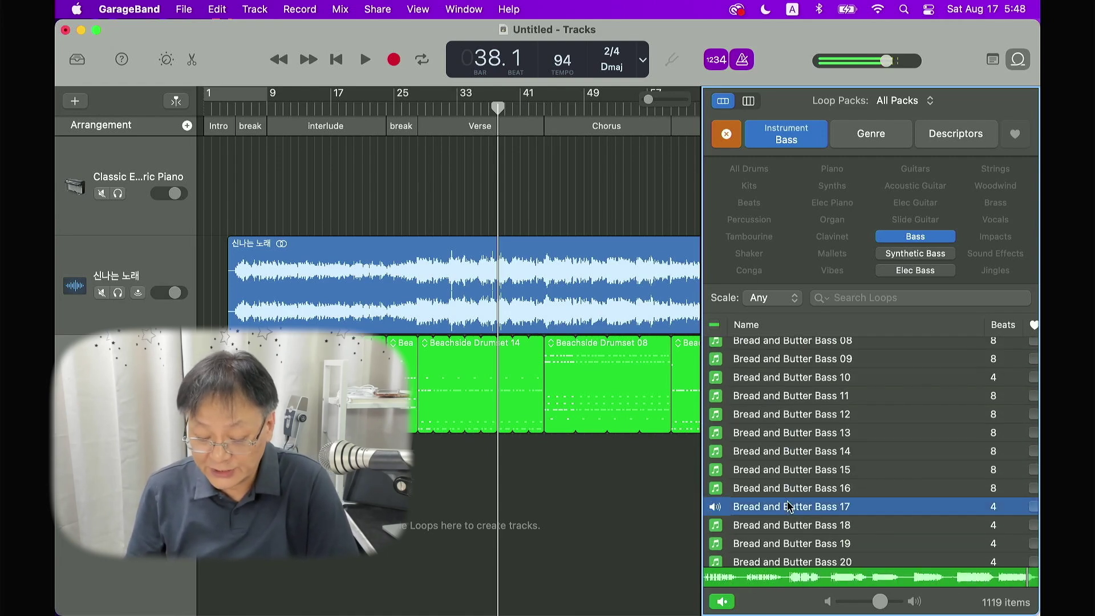
pyautogui.scroll(-3, 789, 507)
pyautogui.press('Down')
pyautogui.press('Down')
pyautogui.scroll(-3, 788, 506)
pyautogui.scroll(-5, 790, 505)
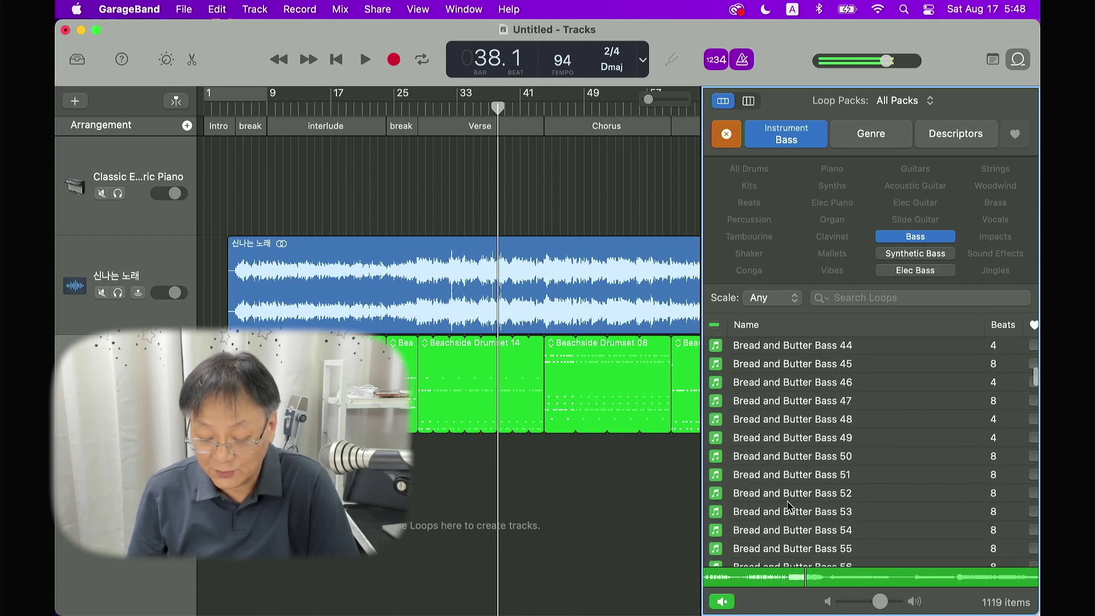
pyautogui.click(790, 508)
pyautogui.scroll(-8, 790, 506)
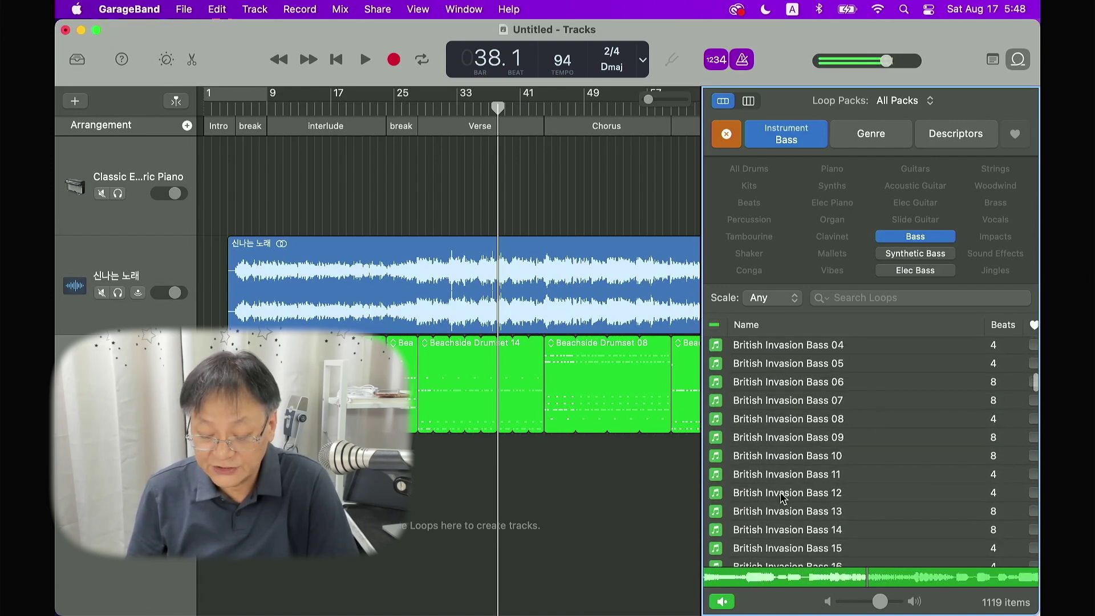
pyautogui.click(779, 494)
pyautogui.scroll(-2, 782, 497)
pyautogui.scroll(-5, 782, 498)
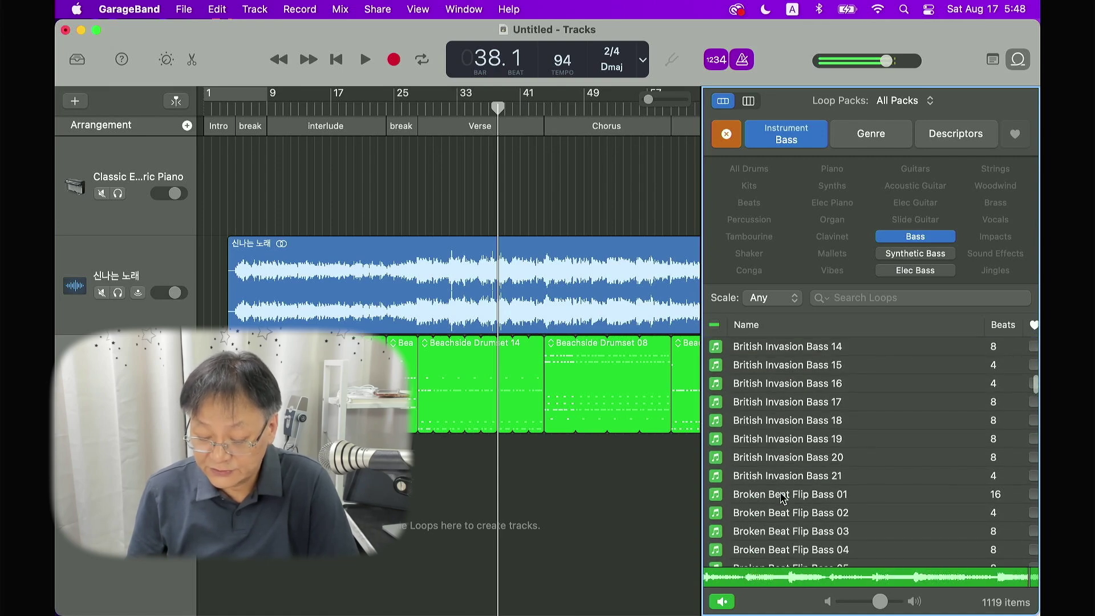
# Stop the loop preview and narrow the bass loops to the Rock/Blues genre.
pyautogui.click(723, 602)
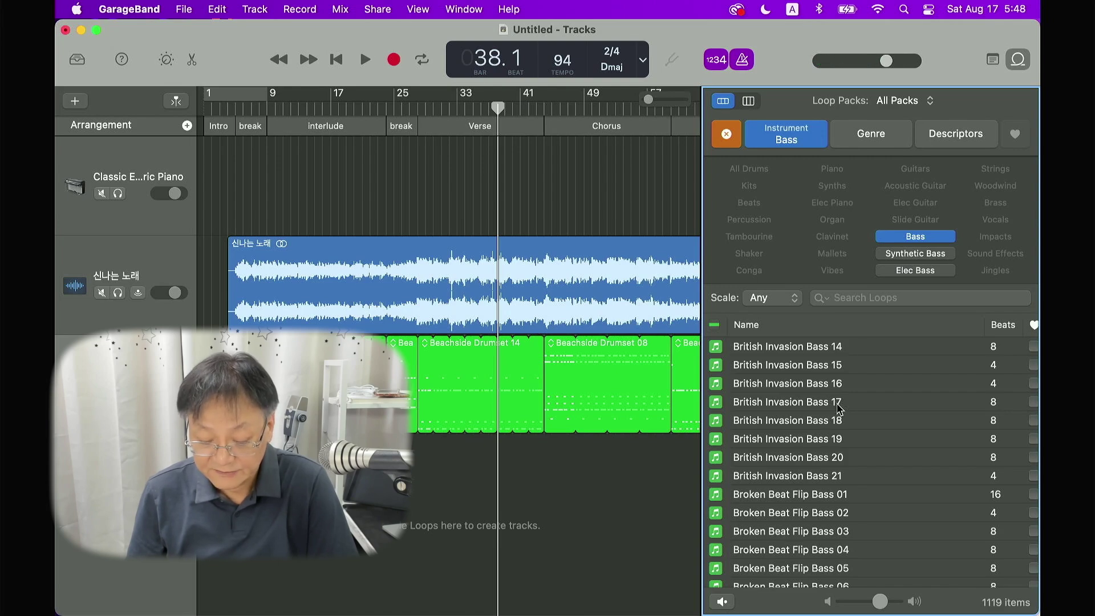
pyautogui.click(874, 137)
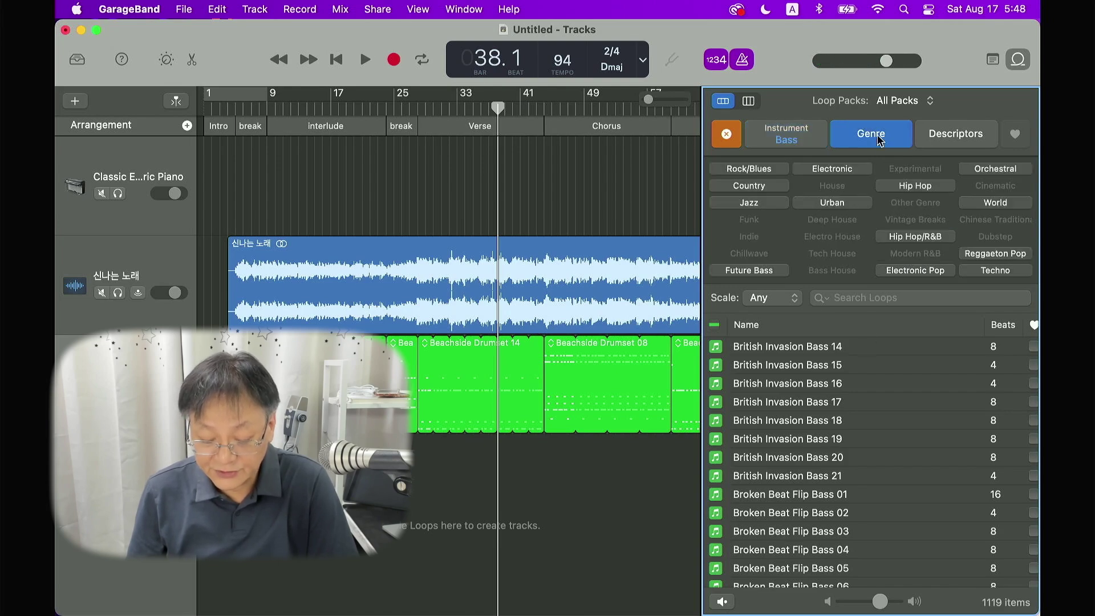
pyautogui.click(753, 170)
# Audition Rock/Blues bass loops from the Funky Pop, Groove Along Rock and Liverpool Skiffle series.
pyautogui.scroll(-10, 795, 502)
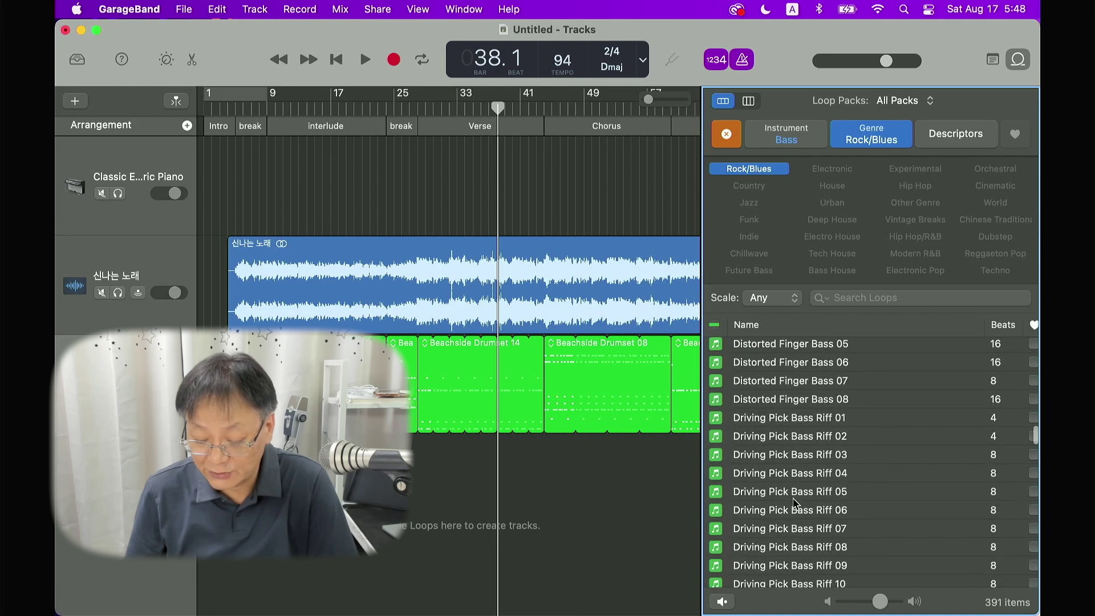
pyautogui.scroll(-5, 794, 502)
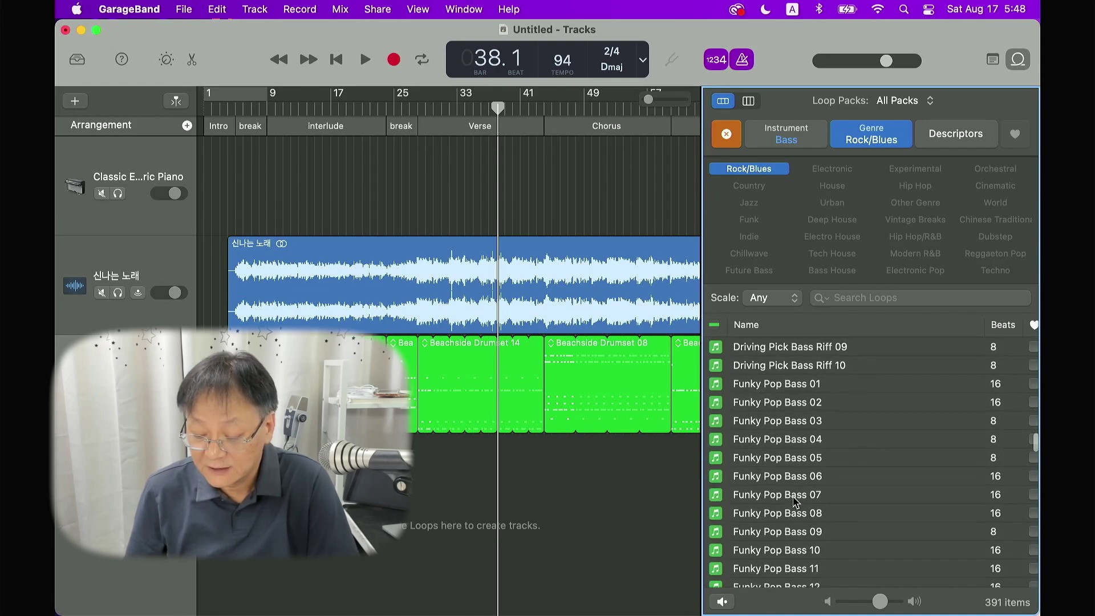
pyautogui.click(791, 458)
pyautogui.scroll(-5, 791, 461)
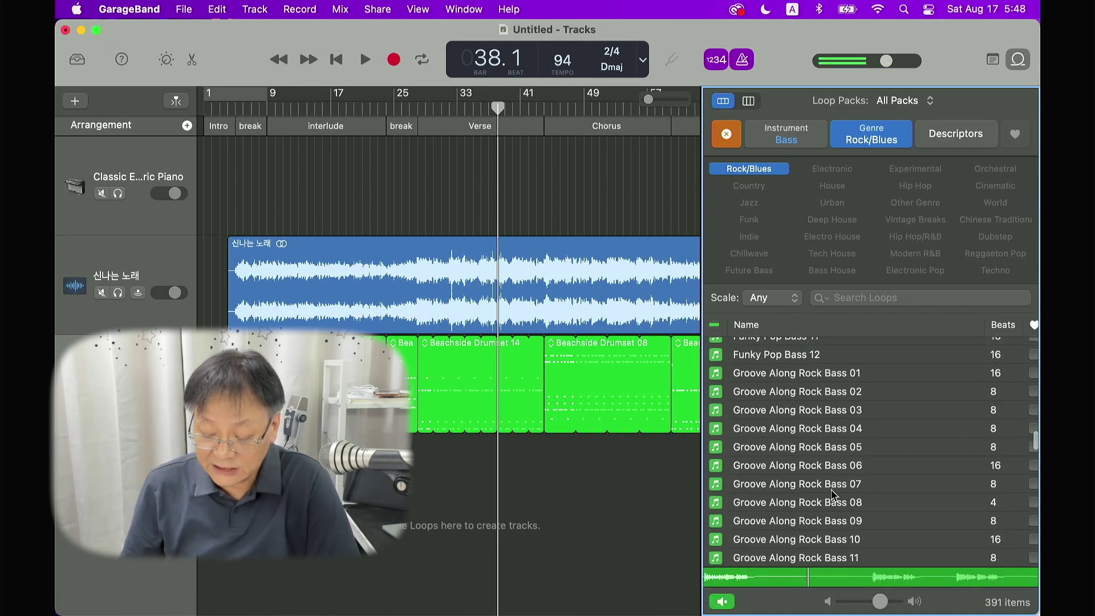
pyautogui.click(790, 466)
pyautogui.scroll(-10, 790, 469)
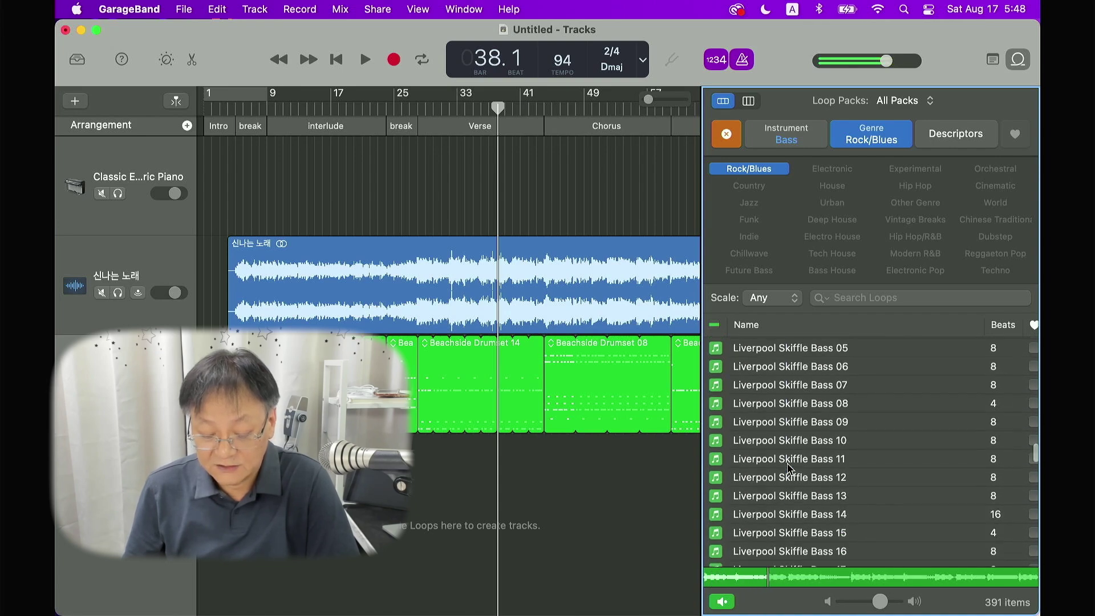
pyautogui.click(790, 467)
pyautogui.scroll(-15, 790, 469)
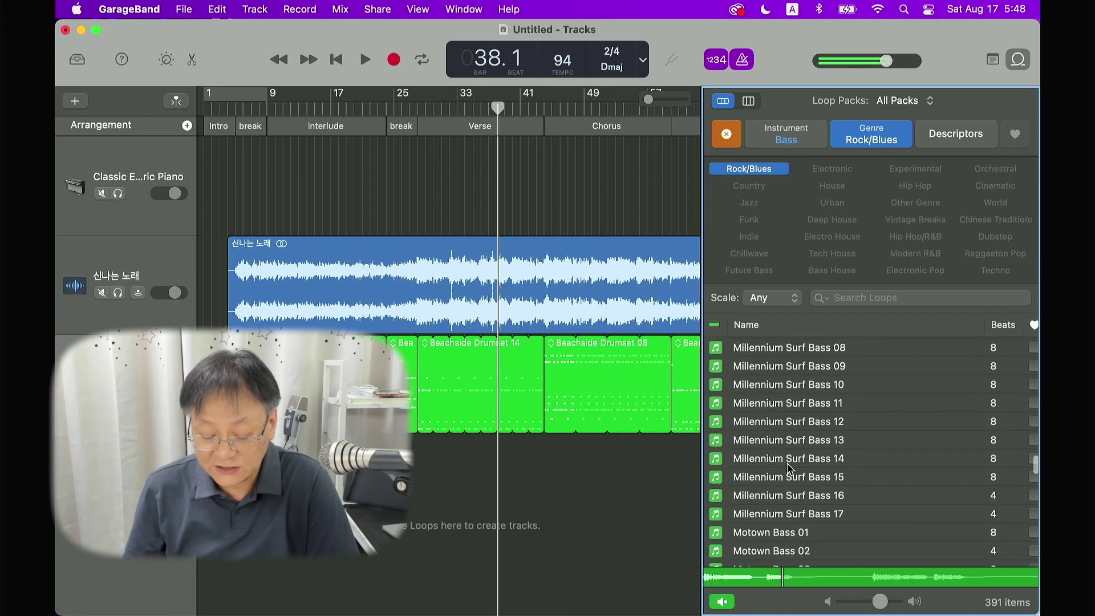
# Audition a Millennium Surf Bass loop, Muted Rock Bass 01 and Odd Time Rock Bass 12.
pyautogui.click(791, 467)
pyautogui.scroll(-5, 846, 483)
pyautogui.scroll(-5, 846, 483)
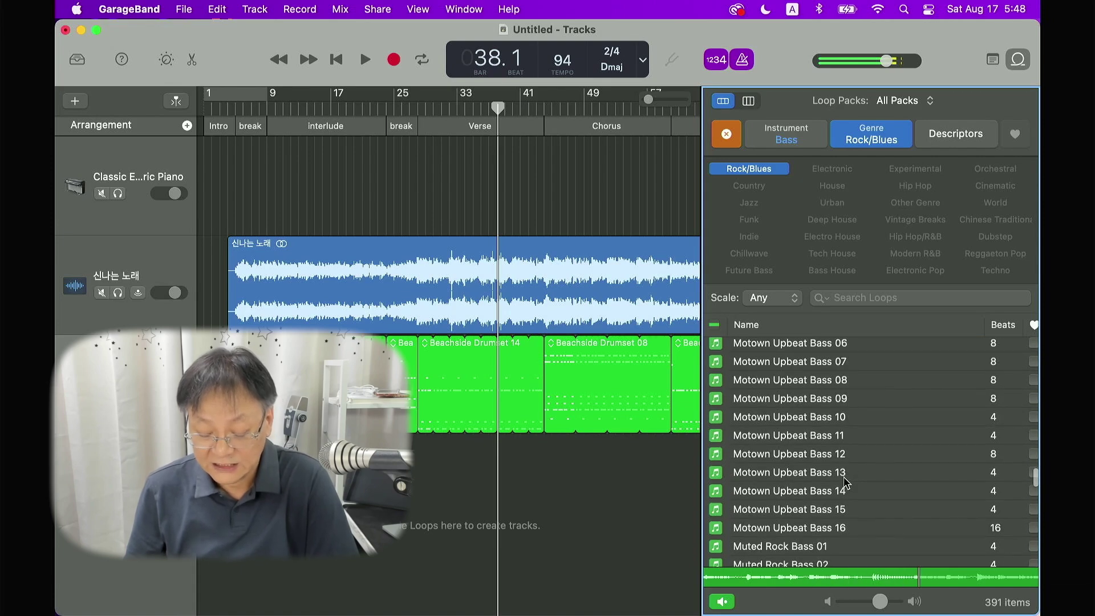
pyautogui.click(840, 498)
pyautogui.scroll(-10, 840, 499)
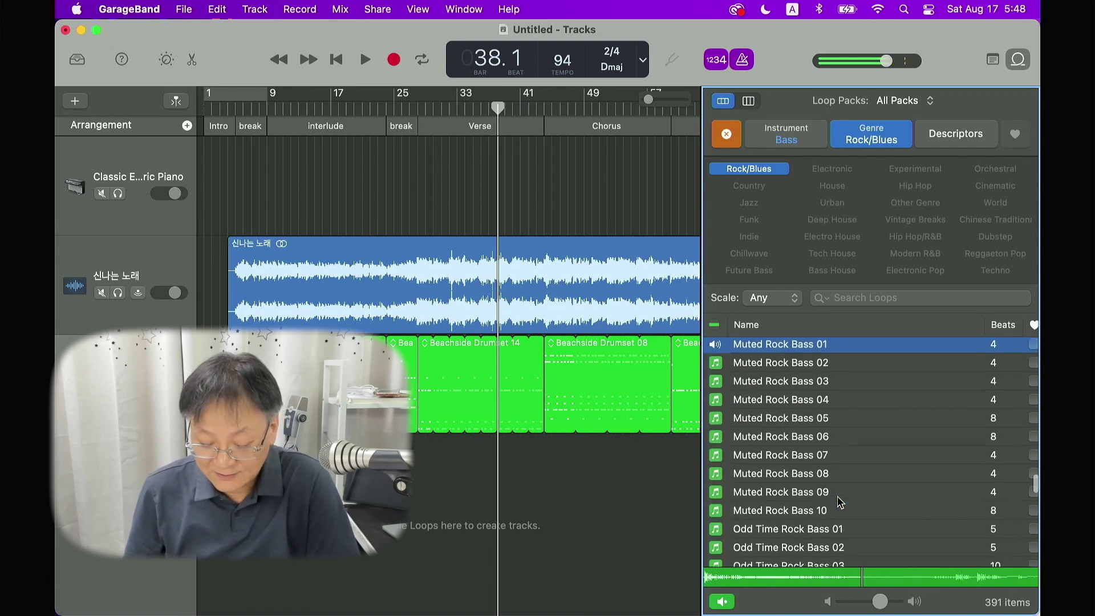
pyautogui.scroll(-10, 838, 502)
pyautogui.click(804, 399)
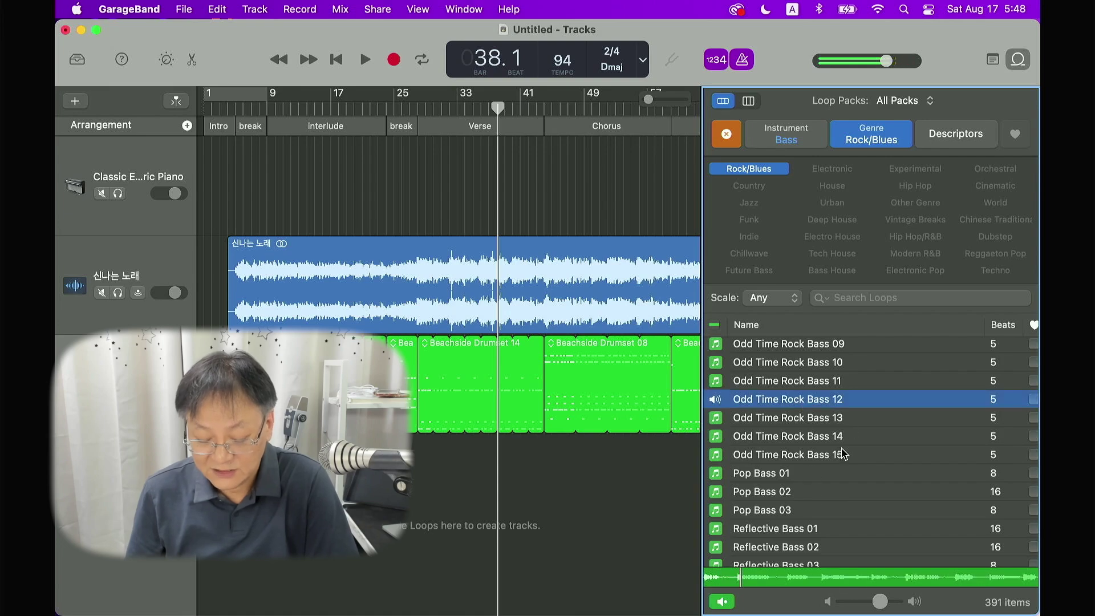
# Audition two more Rock/Blues bass loops further down the list, between Odd Time Rock Bass and the later Reflective Bass loops.
pyautogui.scroll(-3, 804, 405)
pyautogui.click(763, 434)
pyautogui.scroll(-5, 767, 456)
pyautogui.click(771, 481)
pyautogui.scroll(-5, 833, 489)
pyautogui.scroll(-3, 836, 493)
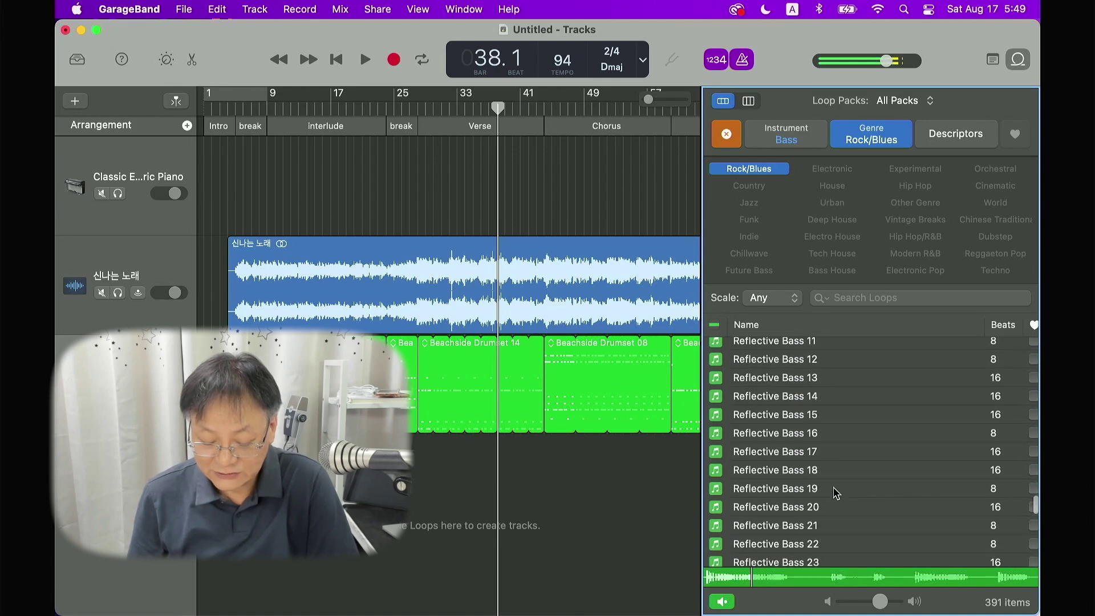
# Audition Rock Bass 32, Rock Bass 43 and Rock Steady Bass 01.
pyautogui.scroll(-5, 836, 493)
pyautogui.scroll(-10, 835, 493)
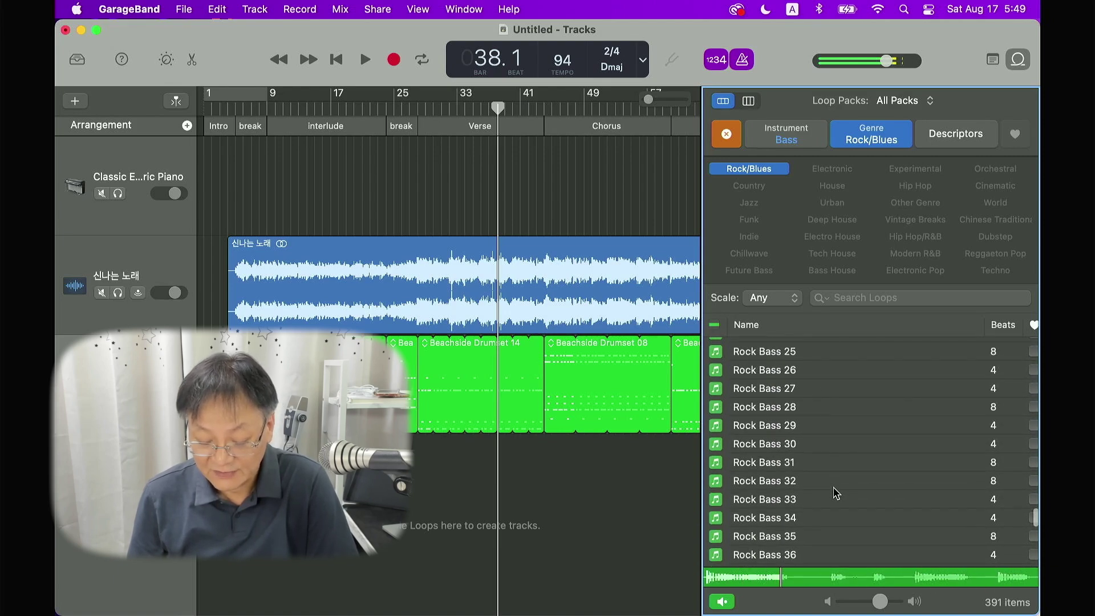
pyautogui.click(831, 478)
pyautogui.scroll(-3, 829, 505)
pyautogui.scroll(-3, 770, 491)
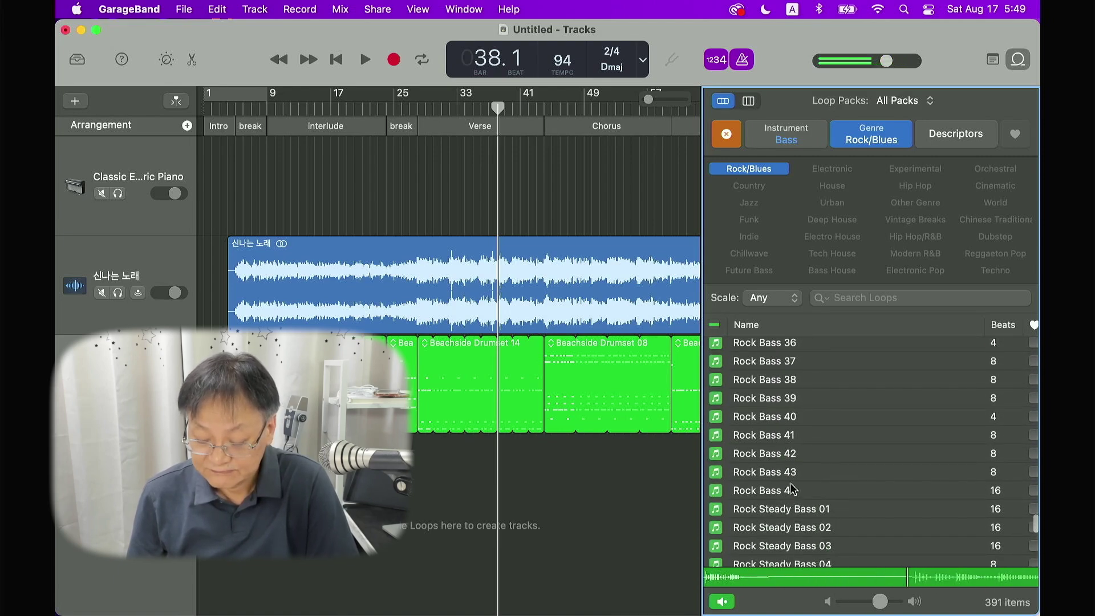
pyautogui.click(768, 476)
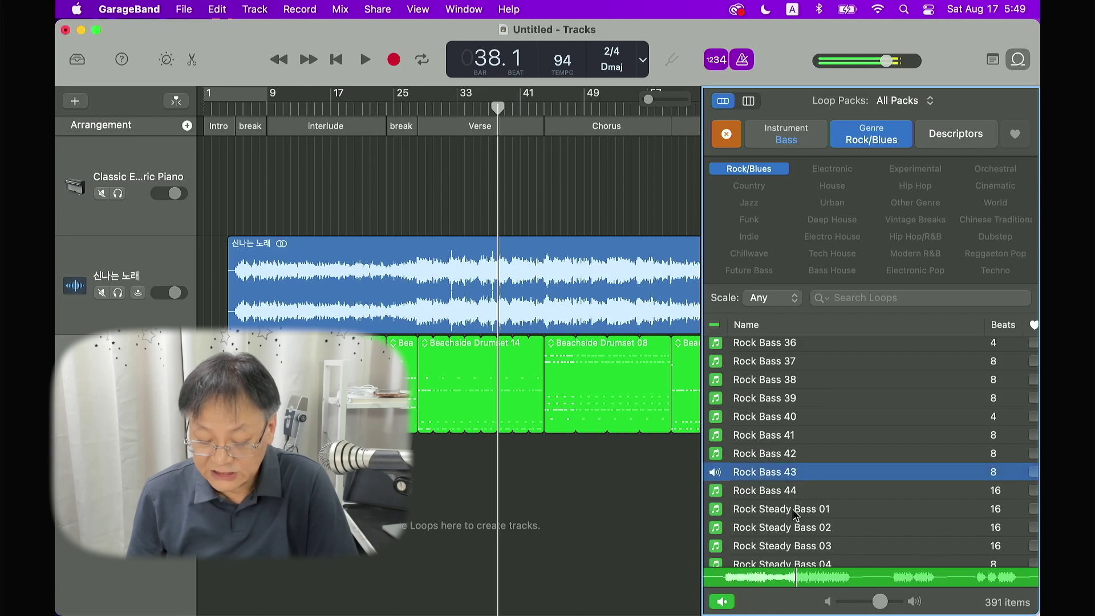
pyautogui.click(802, 510)
# Audition the Southern Rock Bass loops 01, 06, 08 and 13, briefly playing the project during the comparison.
pyautogui.scroll(-4, 799, 513)
pyautogui.scroll(-12, 795, 513)
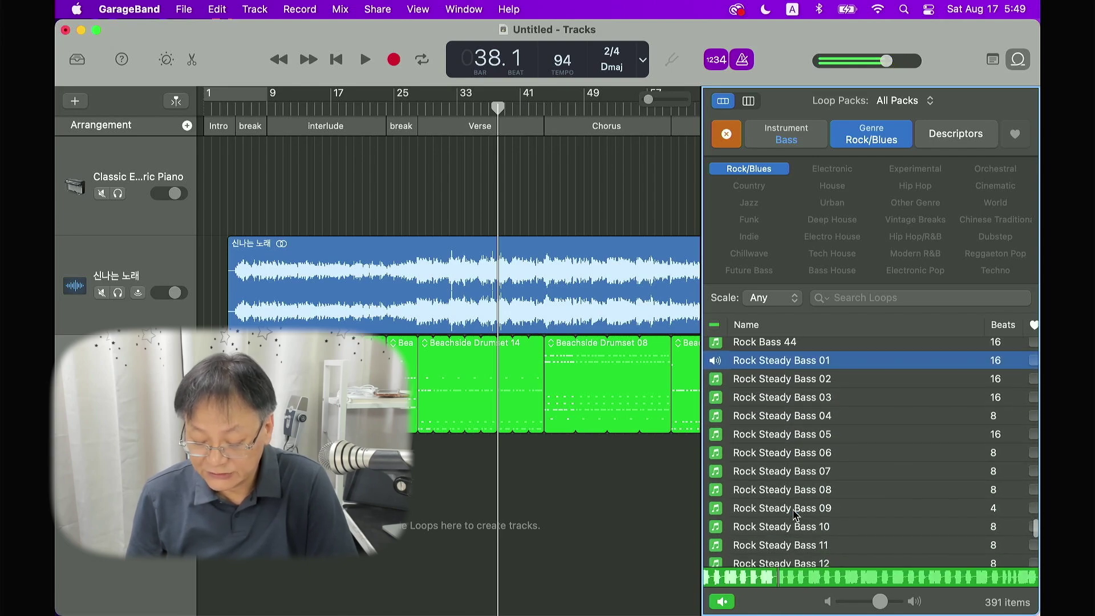
pyautogui.scroll(-2, 796, 515)
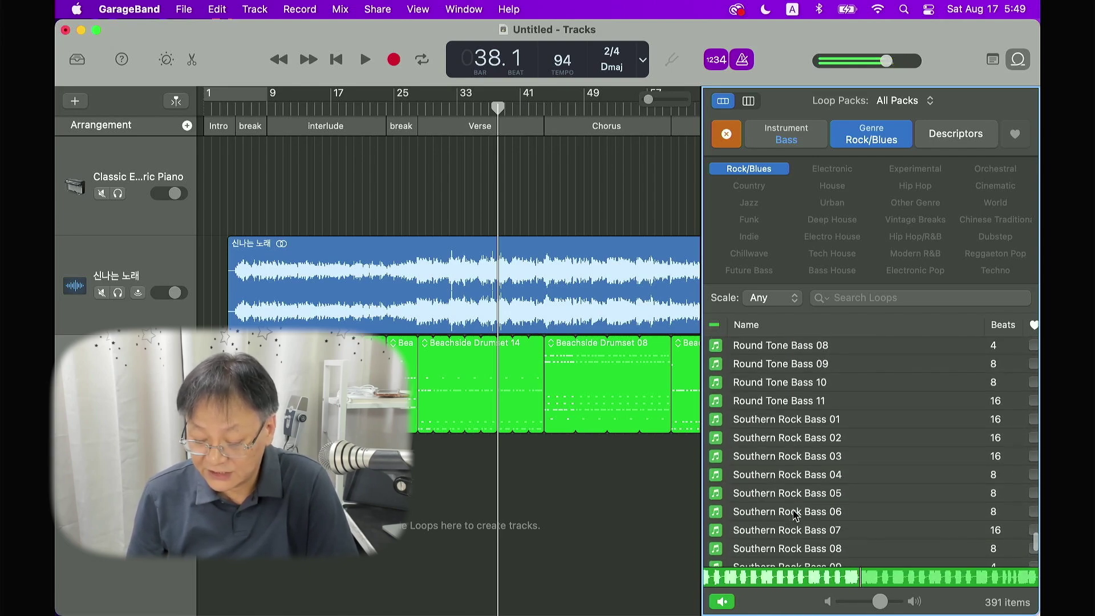
pyautogui.scroll(-2, 847, 476)
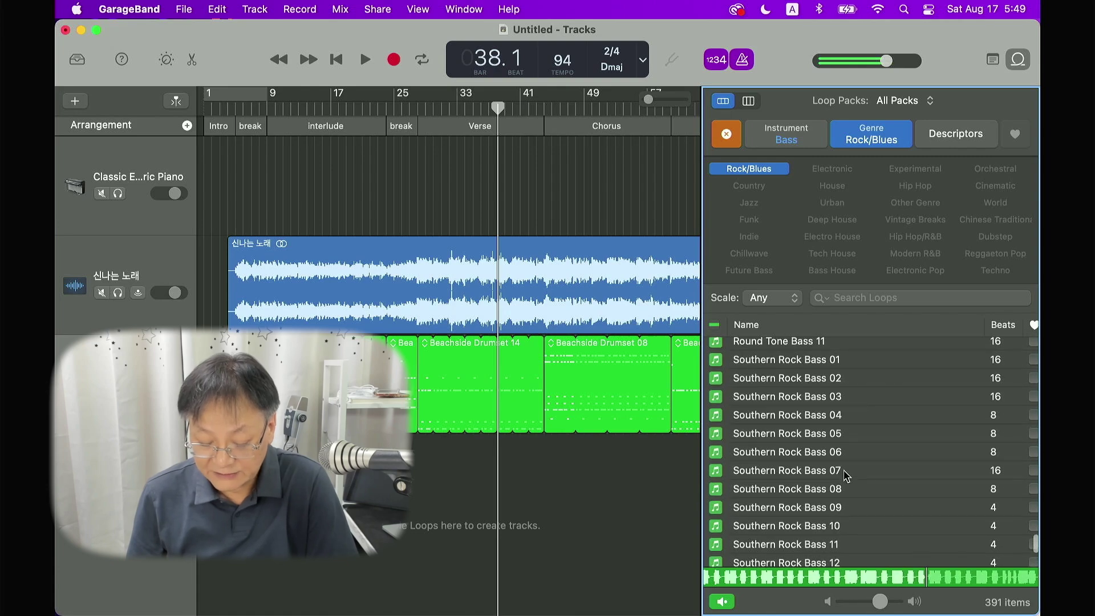
pyautogui.click(798, 365)
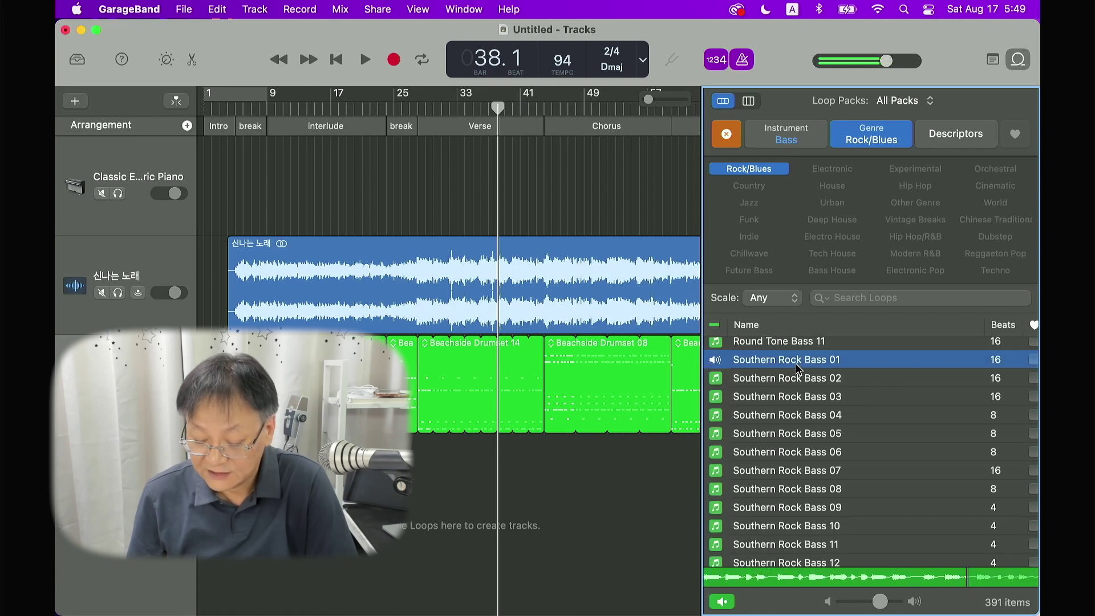
pyautogui.press('space')
pyautogui.press('space')
pyautogui.click(797, 455)
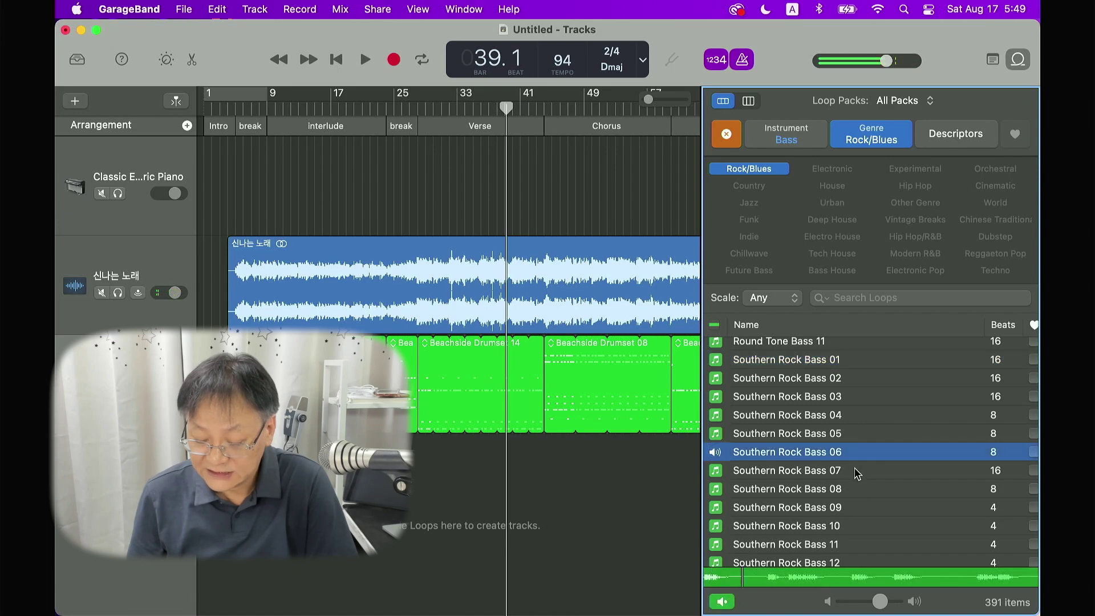
pyautogui.click(862, 491)
pyautogui.scroll(-5, 862, 492)
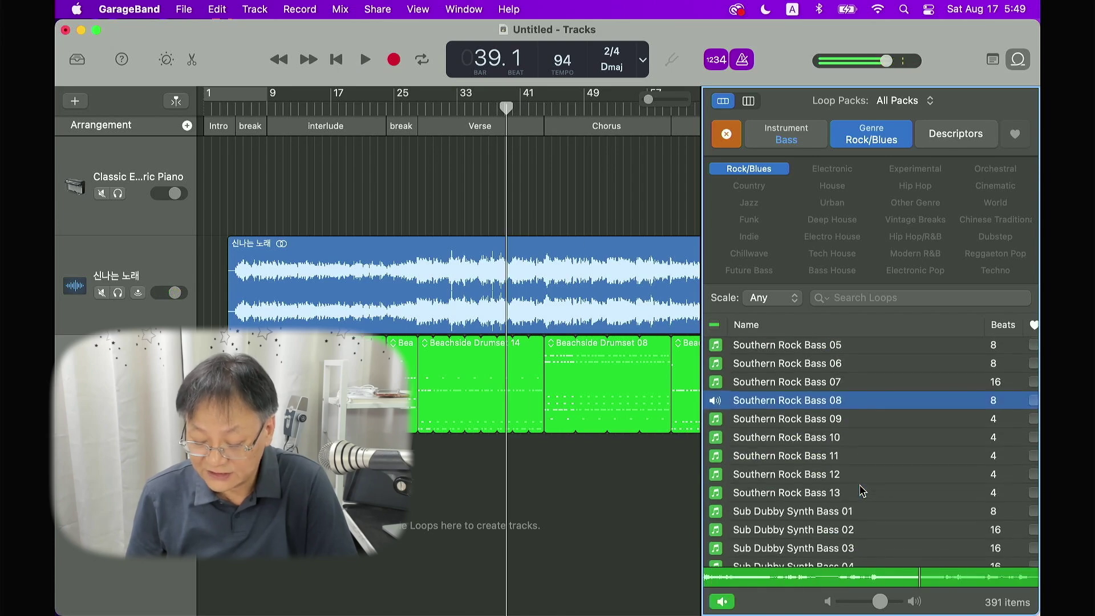
pyautogui.click(786, 492)
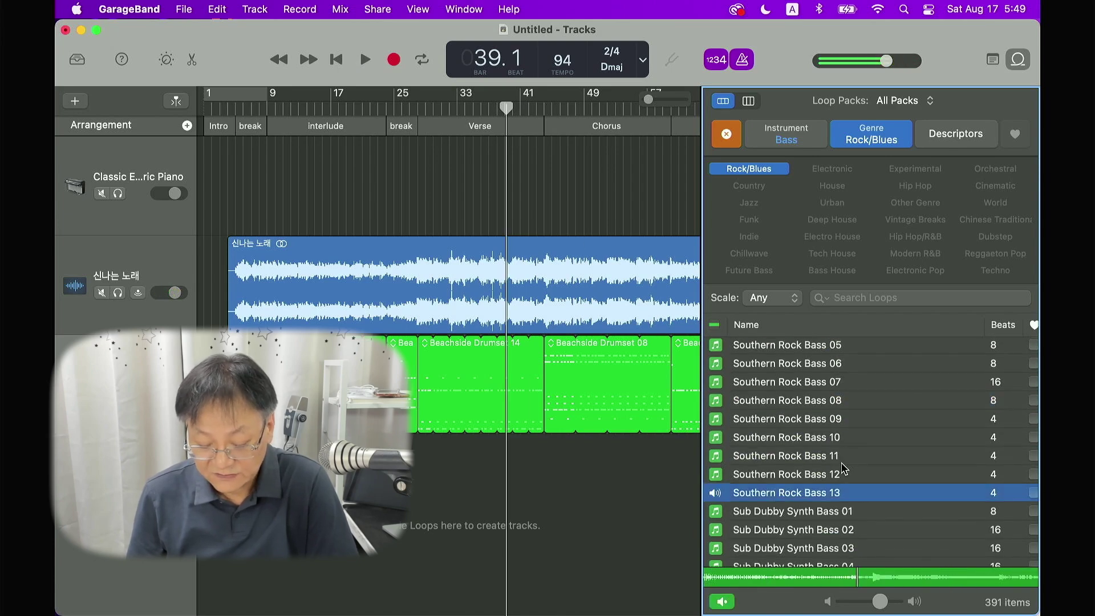
# Clear the instrument and genre filters from the loop list and close the Loop Browser.
pyautogui.click(732, 136)
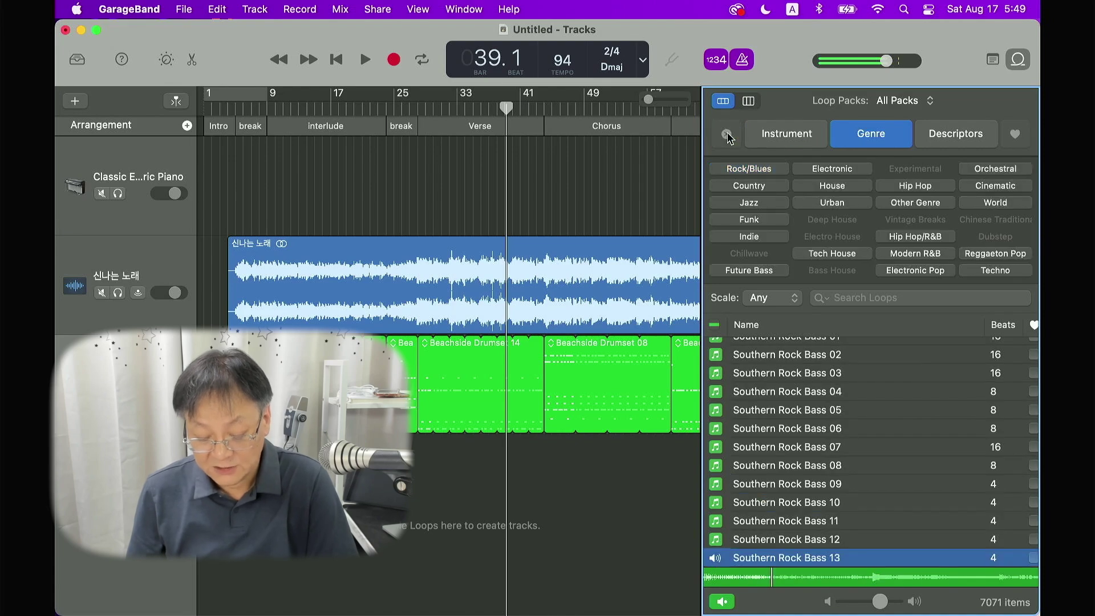
pyautogui.click(1018, 61)
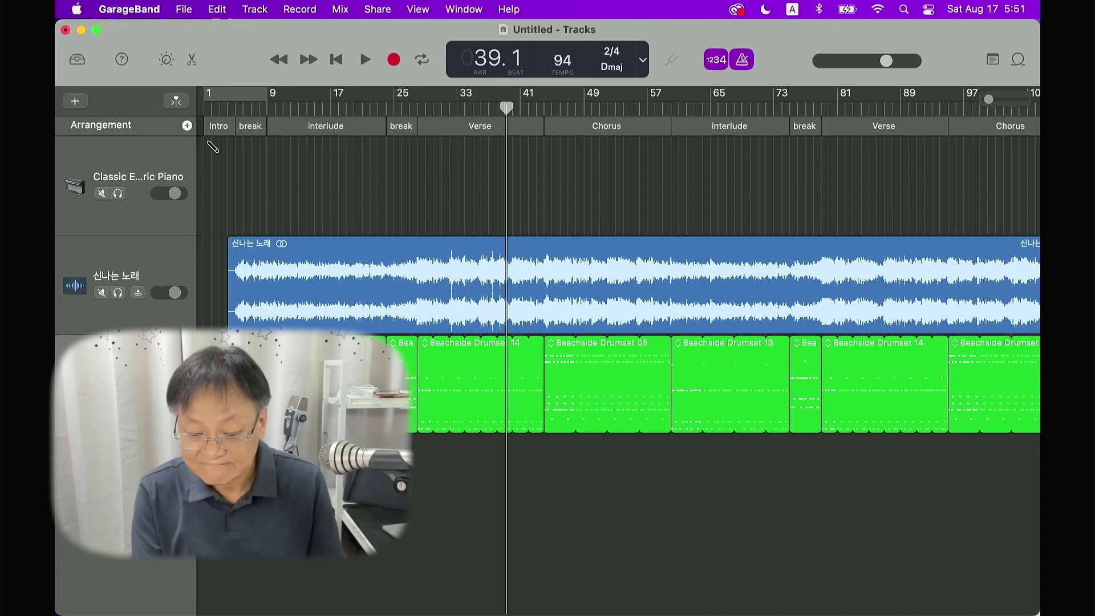
# Create four empty one-bar regions on the Classic Electric Piano track, filling bars 1 to 4 of the Intro.
pyautogui.keyDown('super'); pyautogui.click(208, 143); pyautogui.keyUp('super')
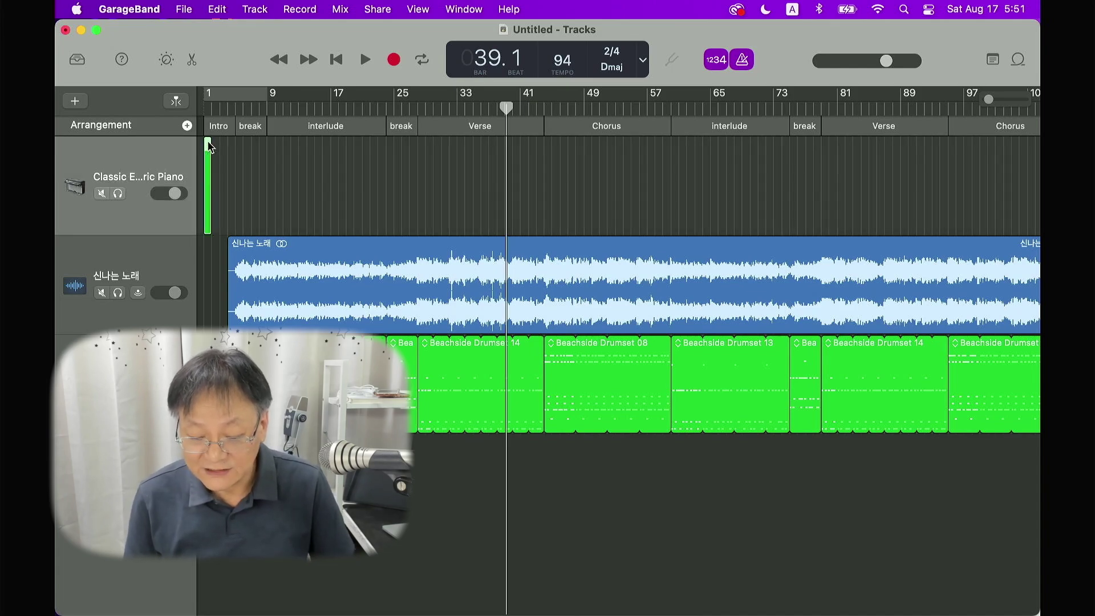
pyautogui.scroll(10, 250, 174)
pyautogui.scroll(-2, 250, 174)
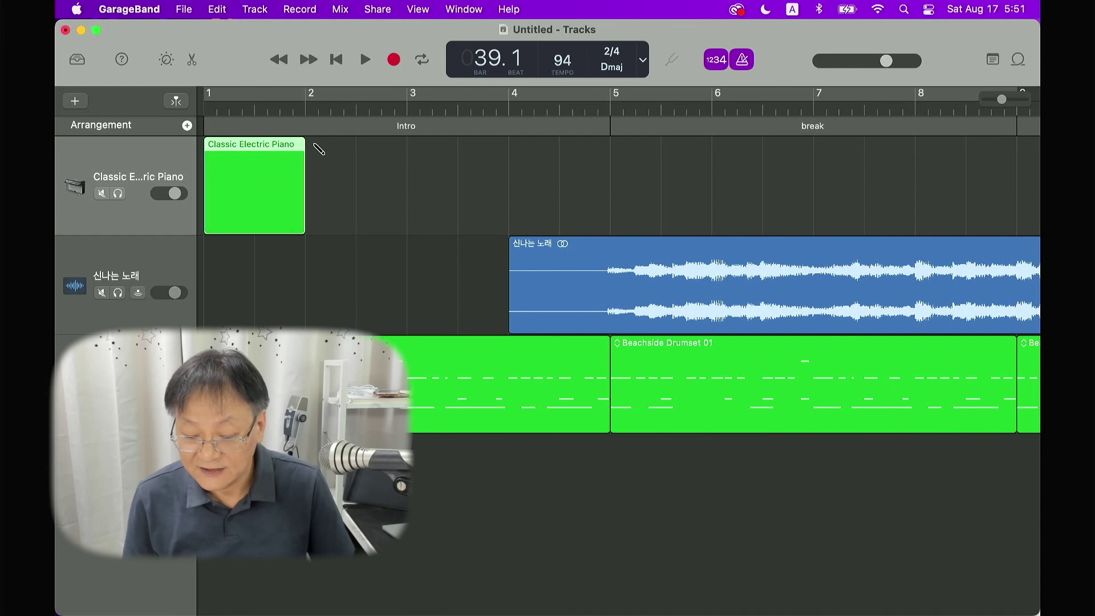
pyautogui.keyDown('super'); pyautogui.click(312, 143); pyautogui.keyUp('super')
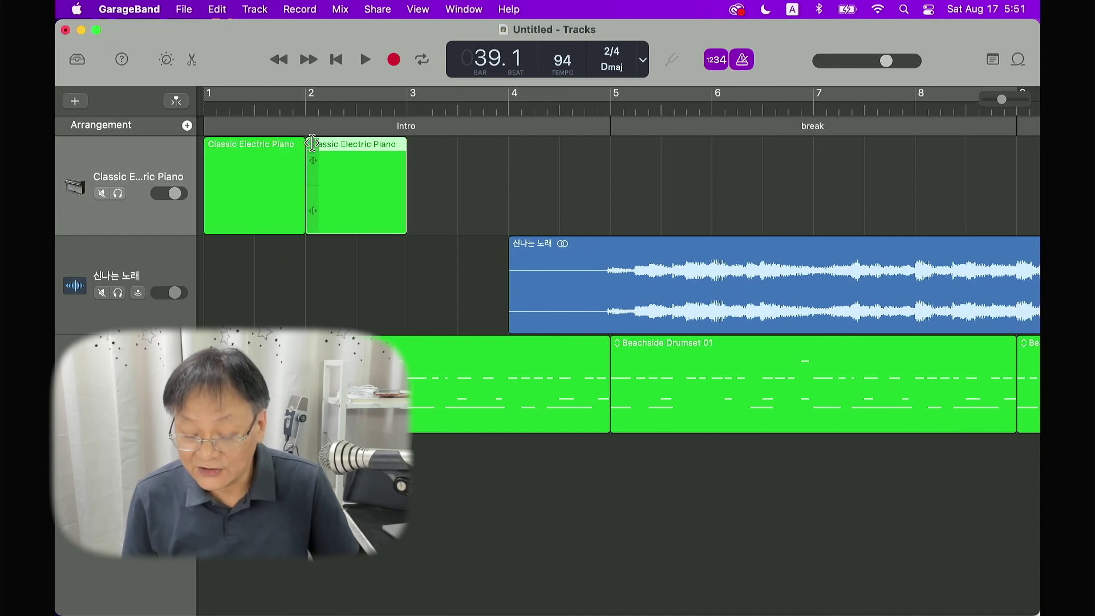
pyautogui.keyDown('super'); pyautogui.click(413, 148); pyautogui.keyUp('super')
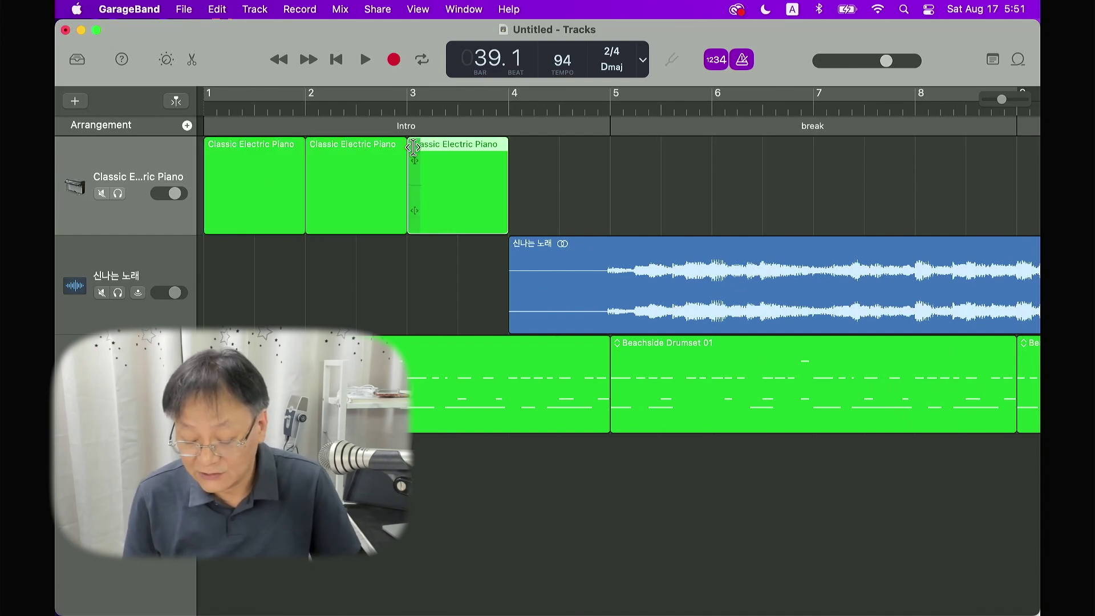
pyautogui.keyDown('super'); pyautogui.click(516, 147); pyautogui.keyUp('super')
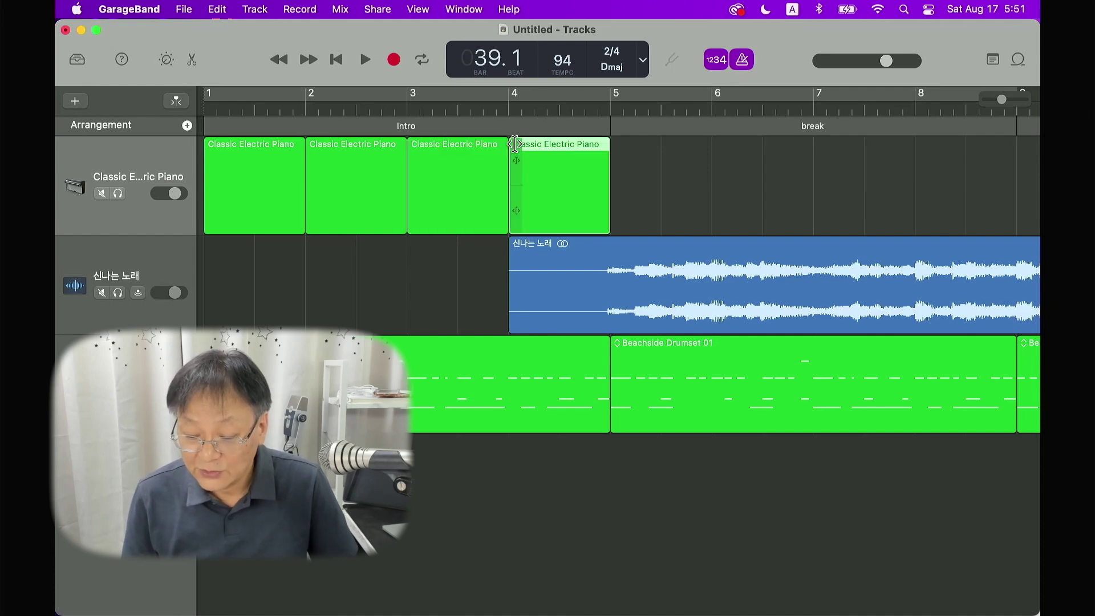
# Rename the electric piano regions in bars 1 and 2 with the chord names D and G.
pyautogui.click(255, 145)
pyautogui.click(255, 145)
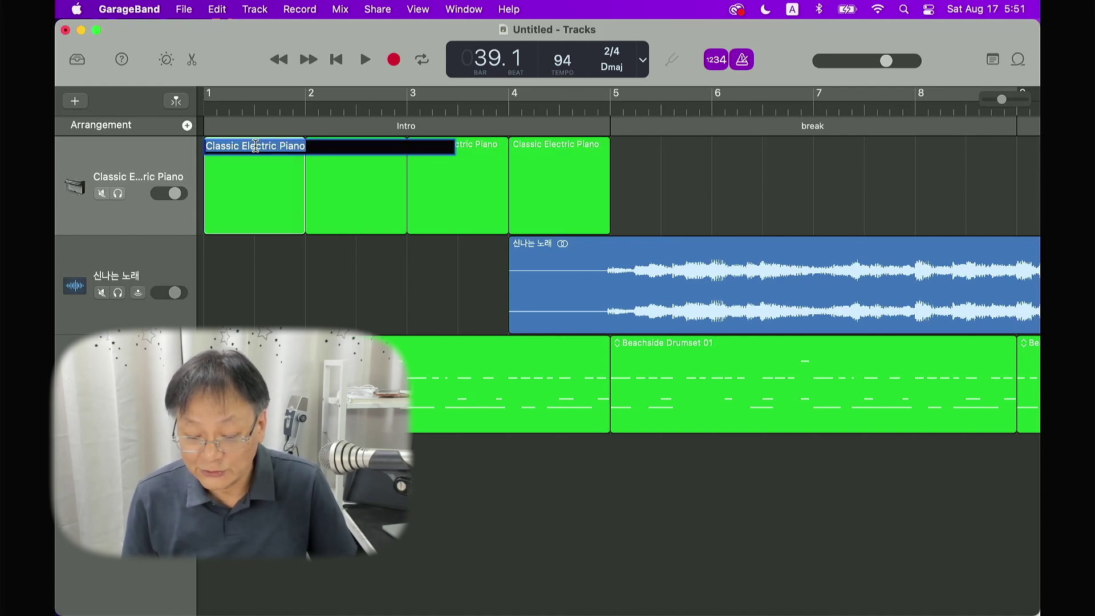
pyautogui.write('D')
pyautogui.press('Return')
pyautogui.click(337, 141)
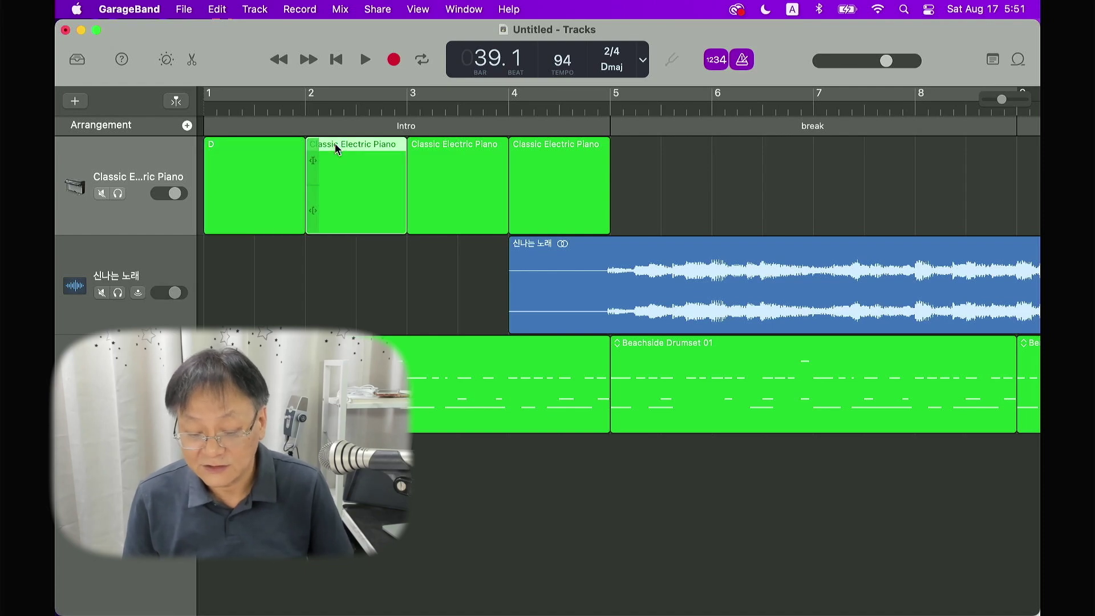
pyautogui.click(335, 142)
pyautogui.write('G')
pyautogui.press('Return')
# Rename the electric piano regions in bars 3 and 4 with the chord names A7 and D.
pyautogui.click(449, 145)
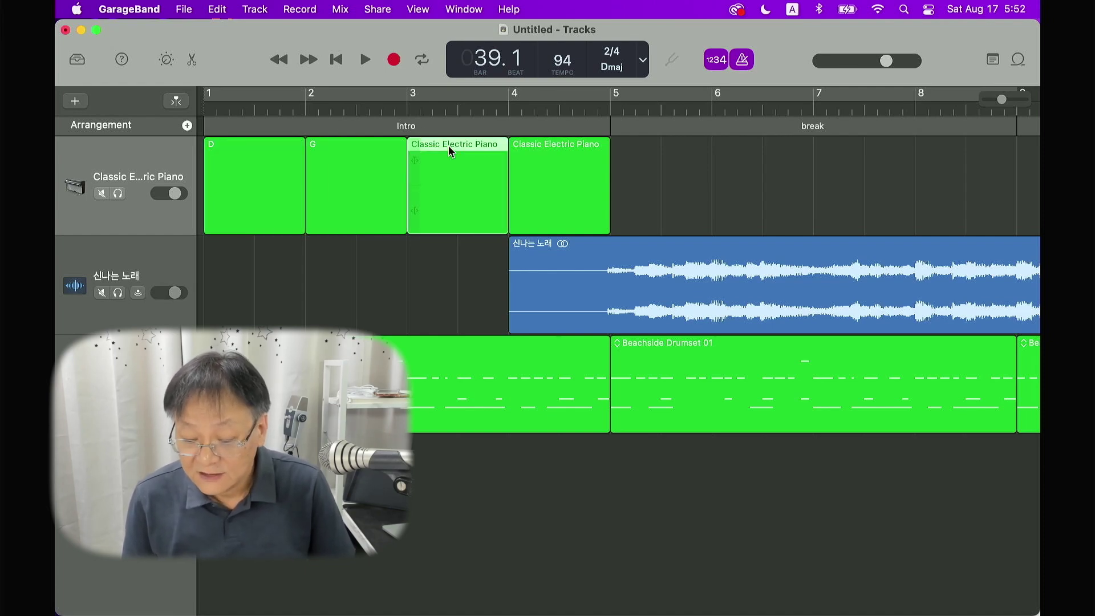
pyautogui.click(448, 145)
pyautogui.write('A7')
pyautogui.press('Return')
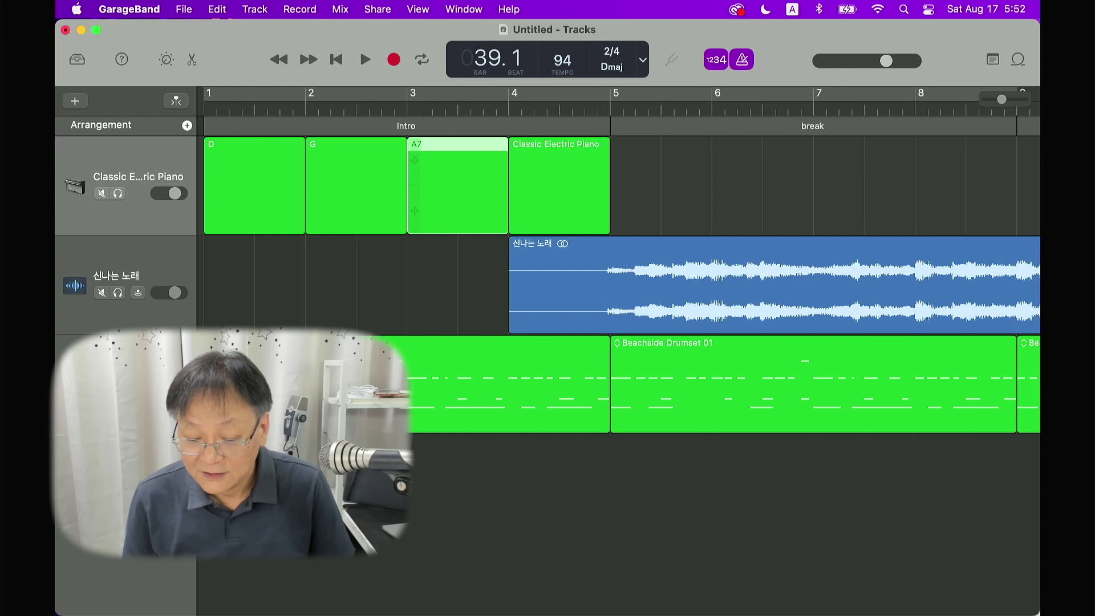
pyautogui.rightClick(546, 142)
pyautogui.click(578, 207)
pyautogui.write('D')
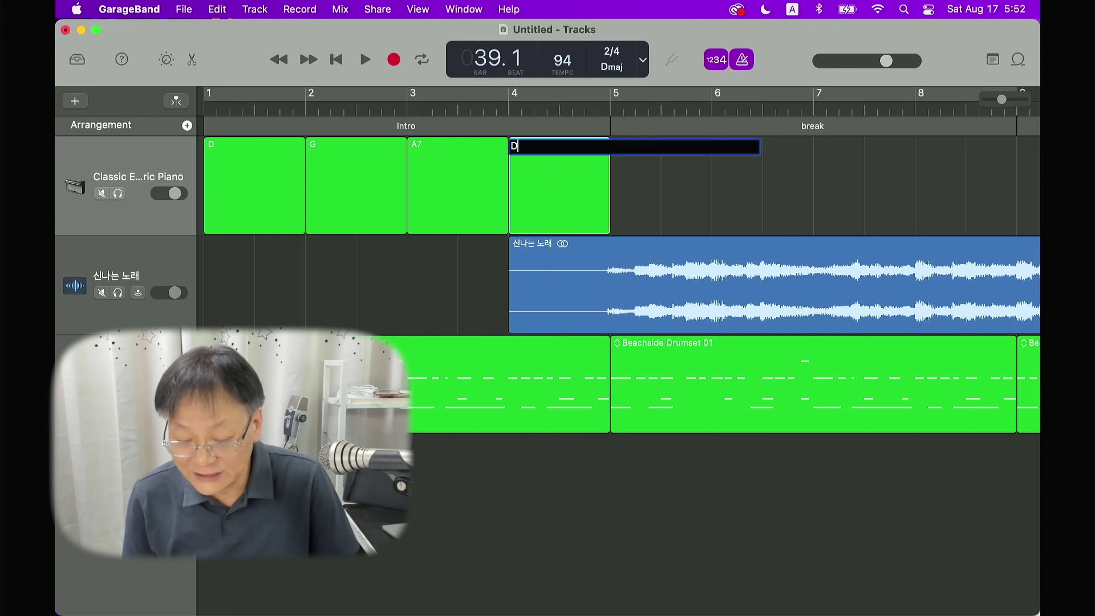
pyautogui.press('Return')
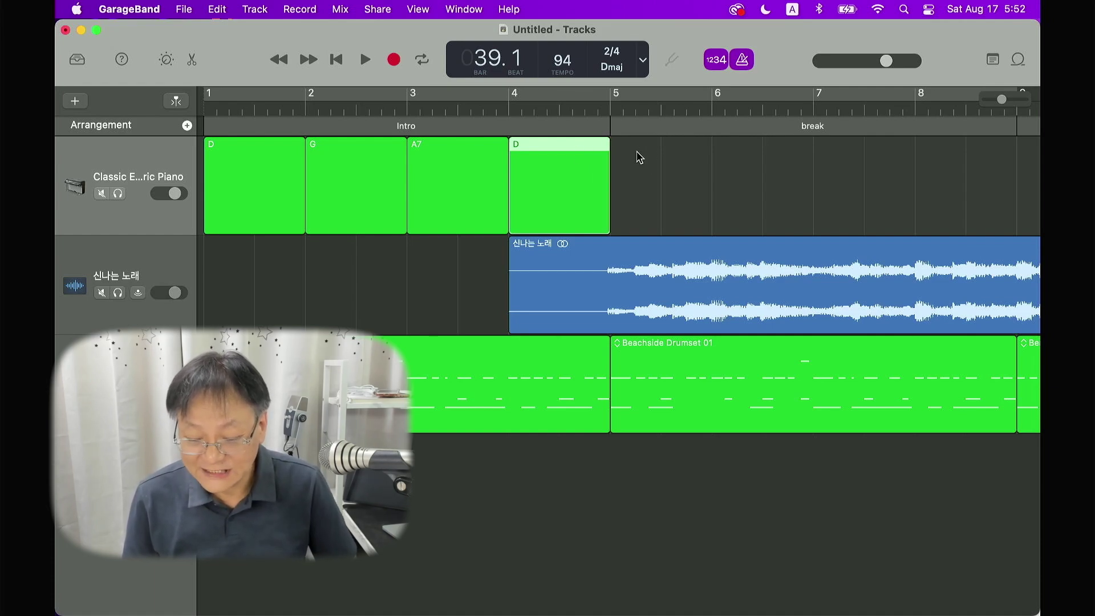
# Delete the four chord-named regions and the whole Classic Electric Piano track.
pyautogui.moveTo(648, 168); pyautogui.dragTo(268, 183)
pyautogui.press('Delete')
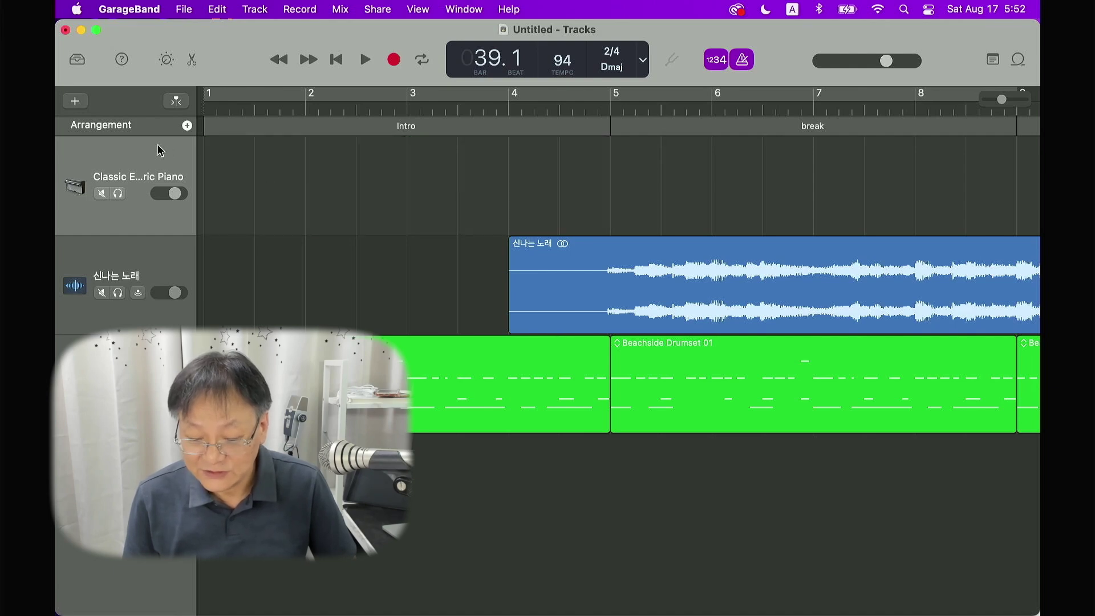
pyautogui.press('super+BackSpace')
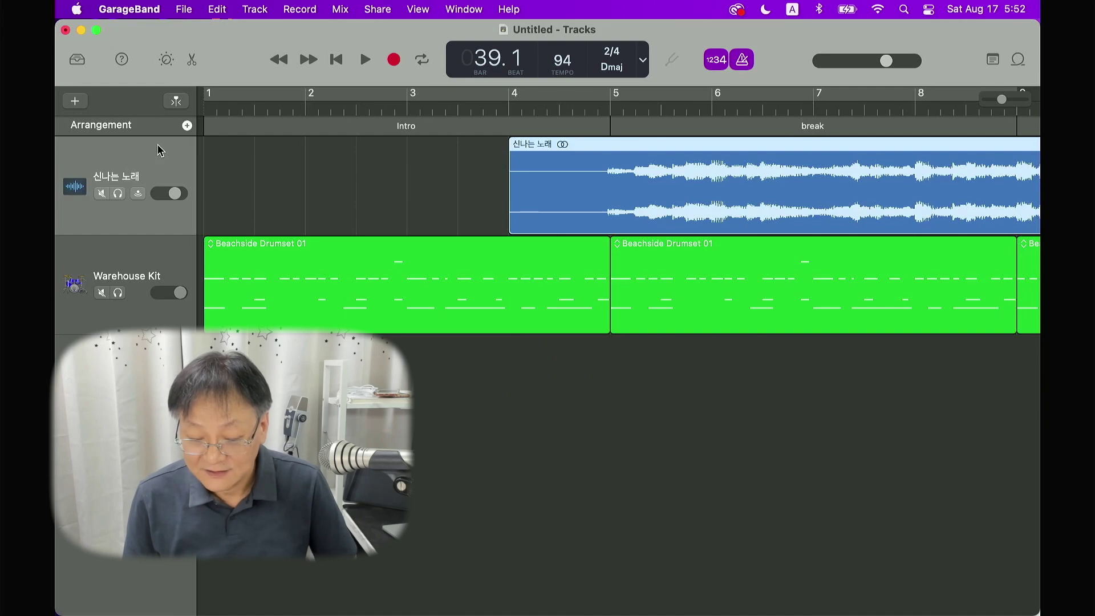
# Add the Southern Rock Bass 12 loop on a new track at bar 9, where the interlude starts, and close the Loop Browser.
pyautogui.click(1021, 62)
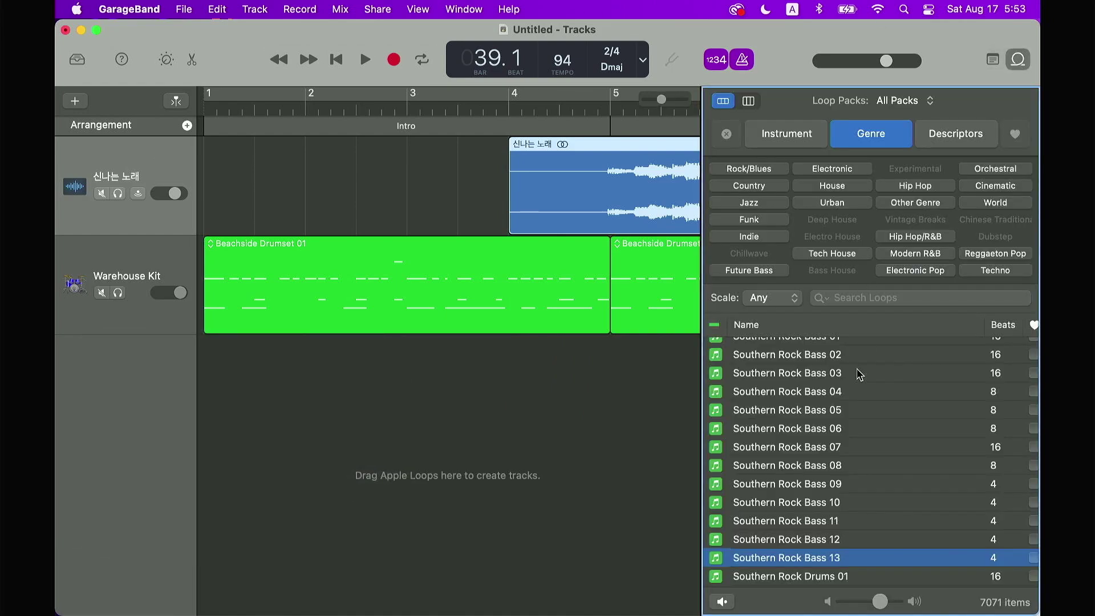
pyautogui.click(831, 539)
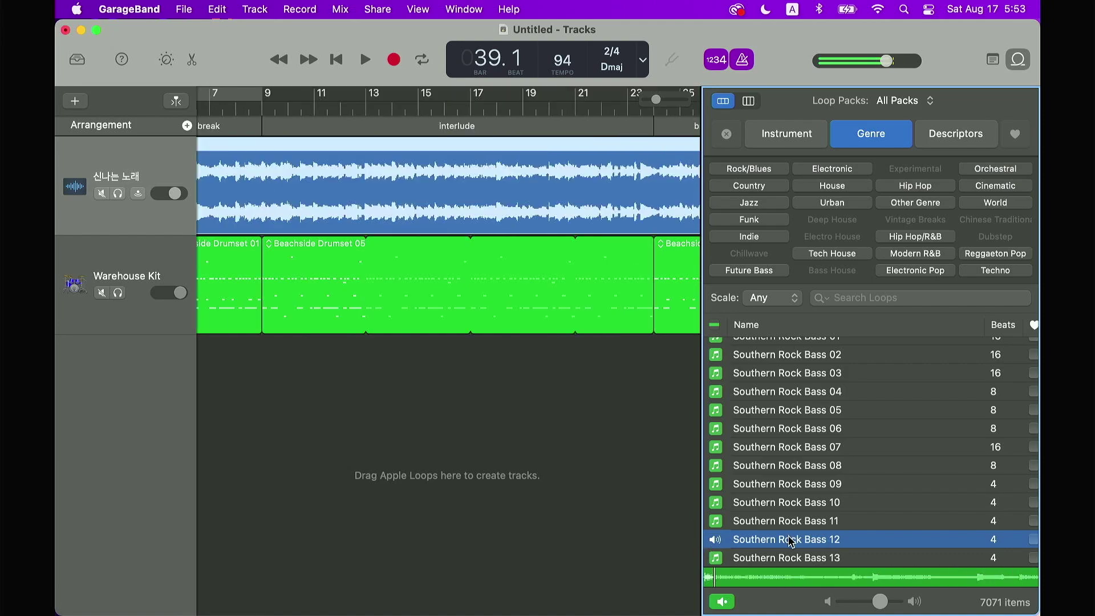
pyautogui.moveTo(790, 542); pyautogui.dragTo(263, 389)
pyautogui.hscroll(-5, 330, 450)
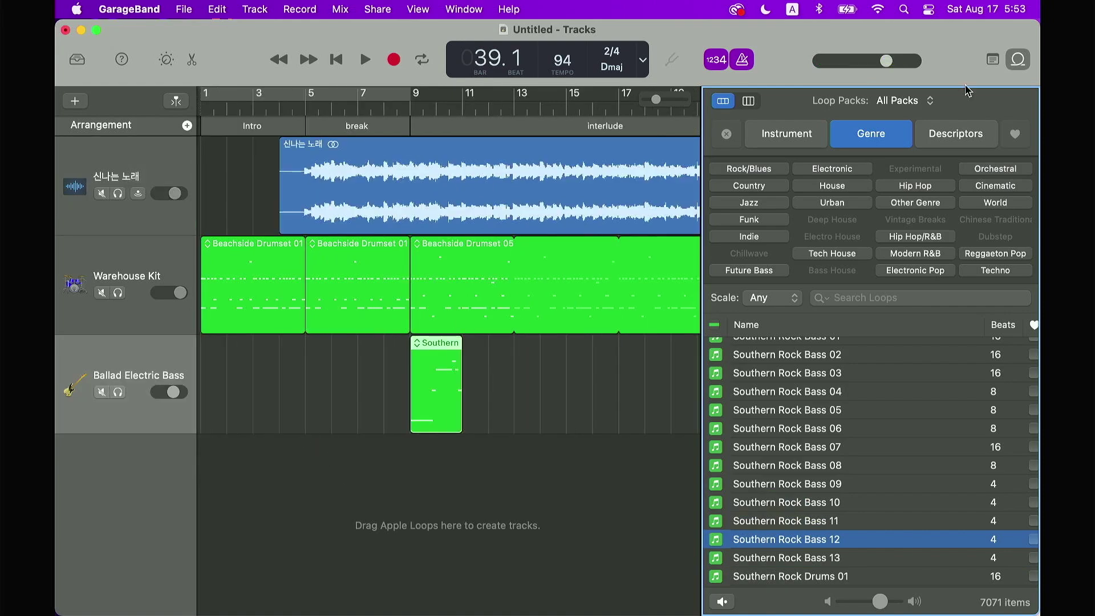
pyautogui.click(1018, 60)
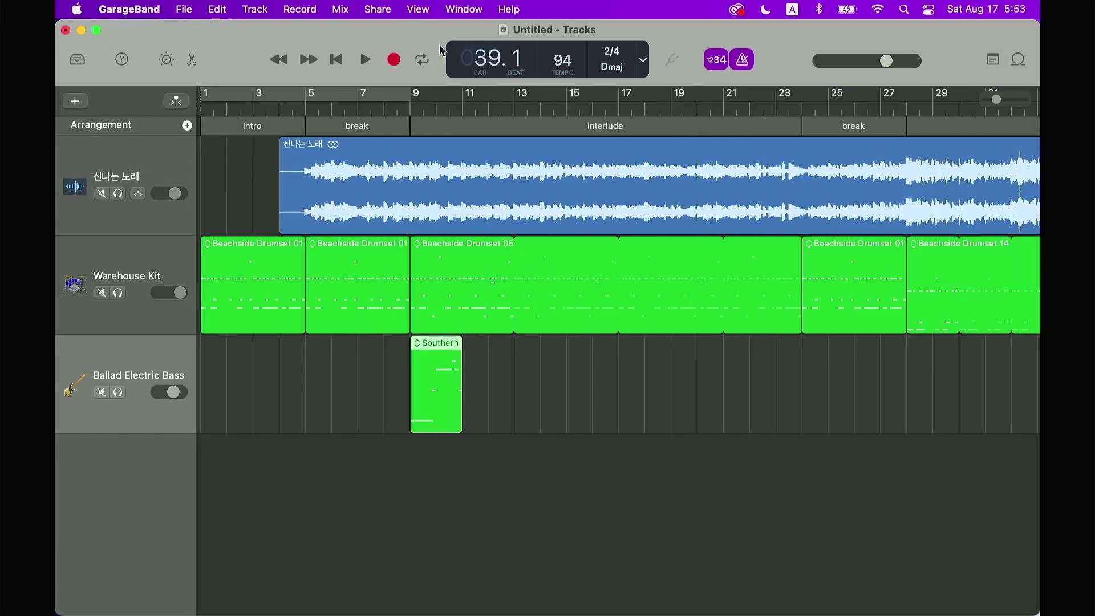
# Open the Southern Rock Bass 12 region in the Piano Roll editor and select all of its notes.
pyautogui.click(419, 9)
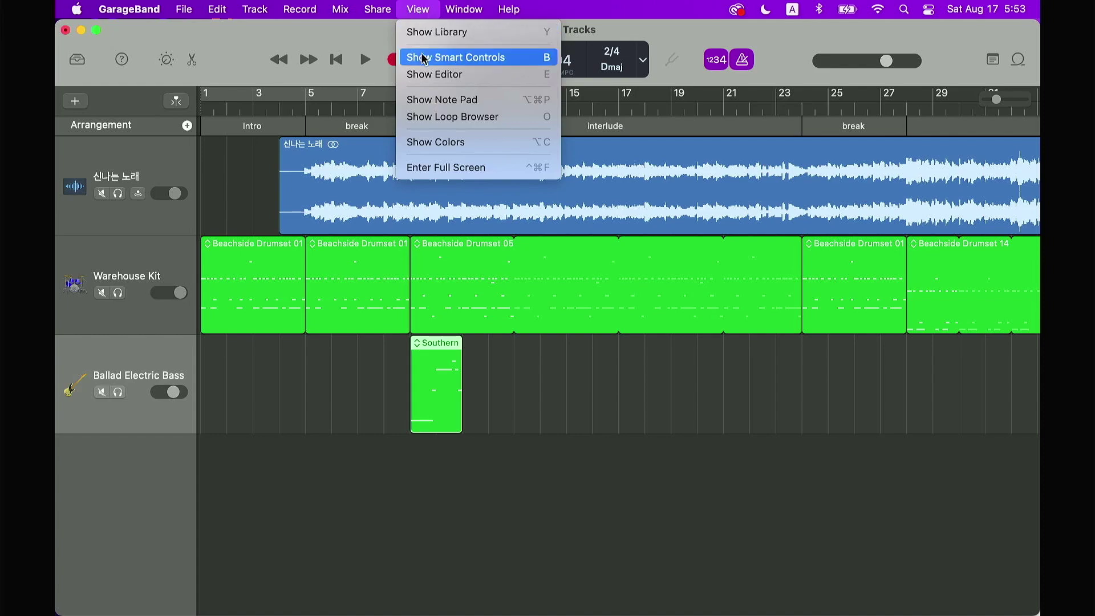
pyautogui.click(423, 75)
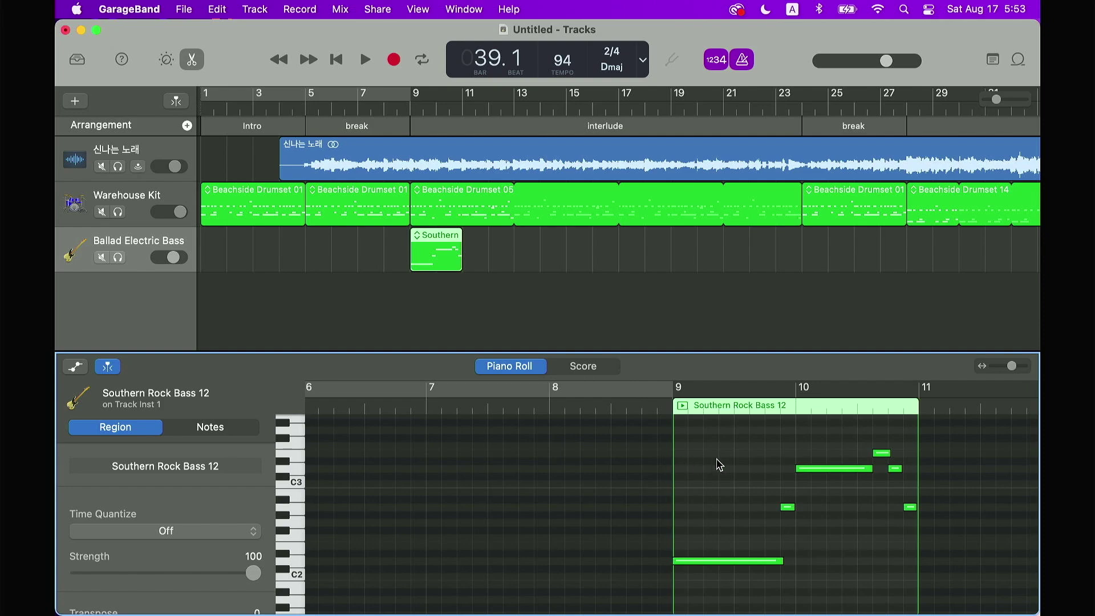
pyautogui.hscroll(10, 720, 465)
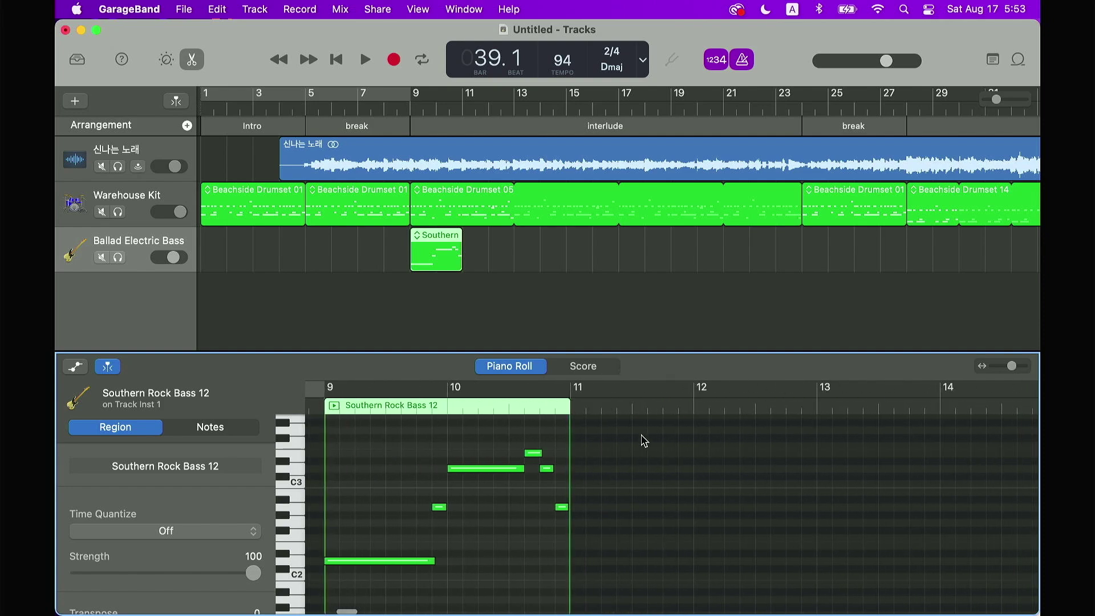
pyautogui.moveTo(635, 432); pyautogui.dragTo(371, 582)
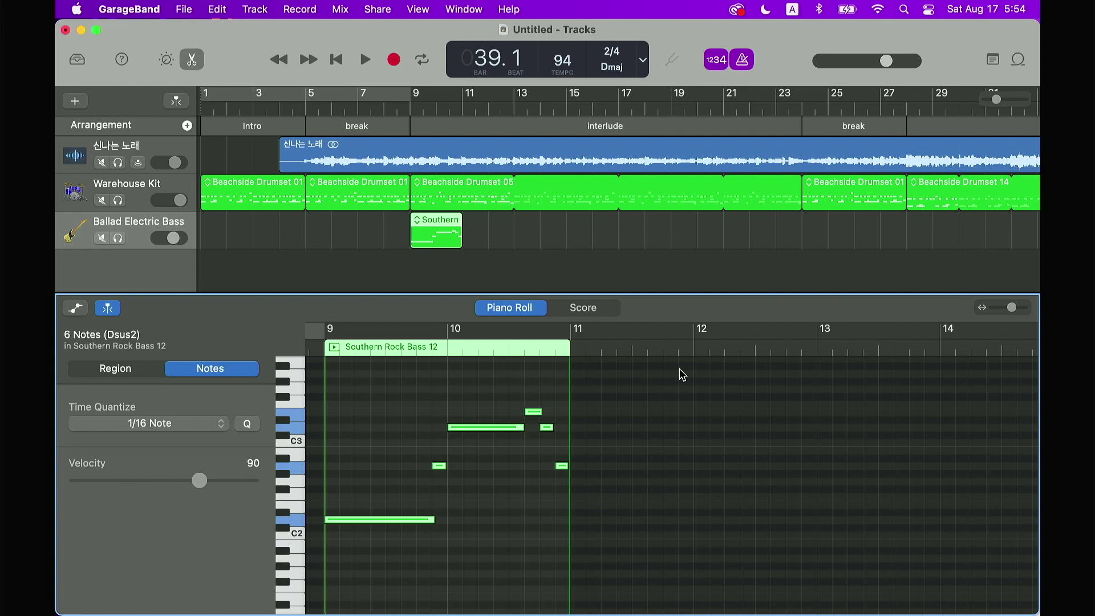
# Rename the Southern Rock Bass 12 region at bar 9 as 전주-D.
pyautogui.click(436, 221)
pyautogui.rightClick(435, 222)
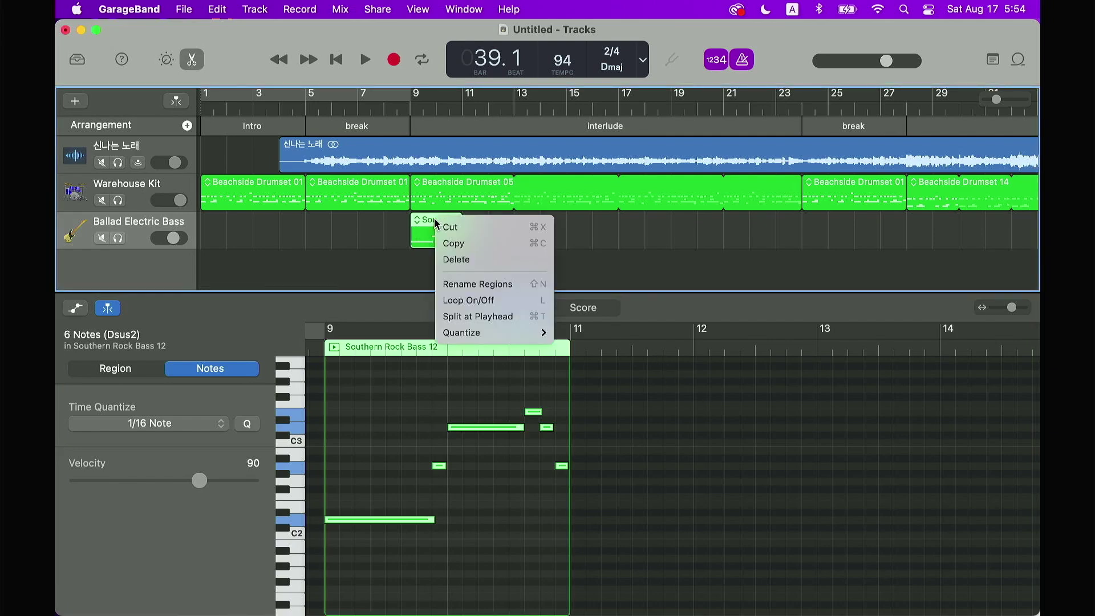
pyautogui.click(473, 285)
pyautogui.write('제')
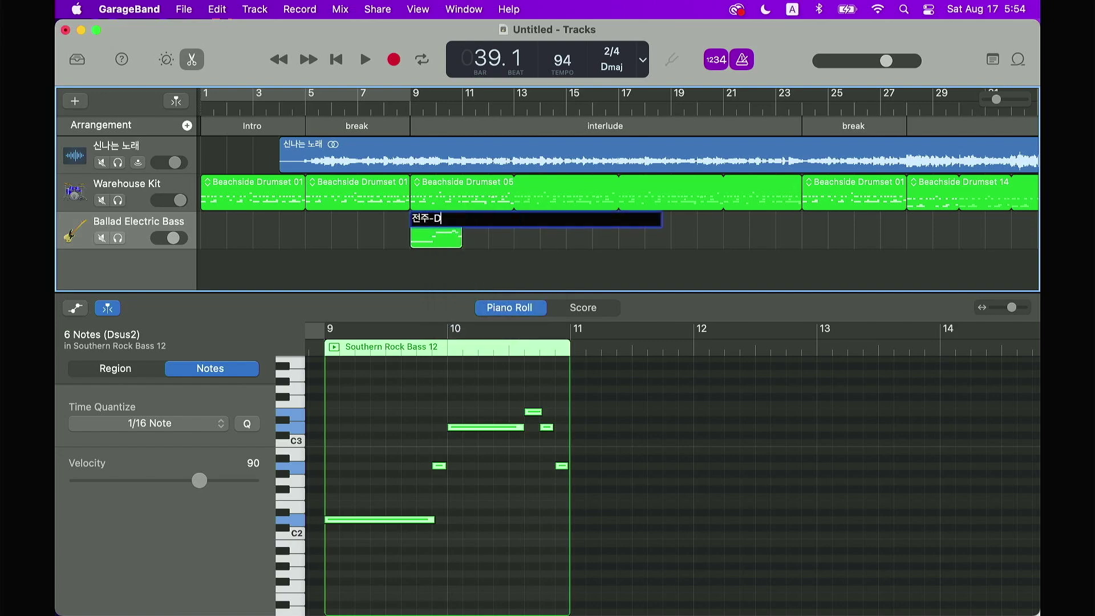
pyautogui.press('Return')
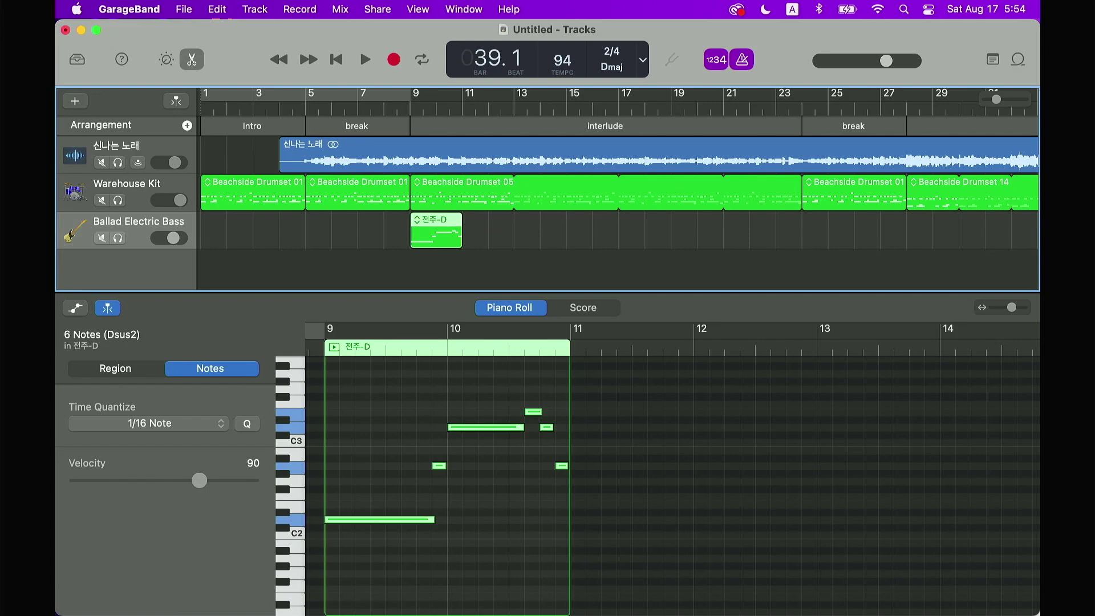
# Paste copies of the 전주-D bass region at bars 11 and 13.
pyautogui.click(463, 106)
pyautogui.press('super+v')
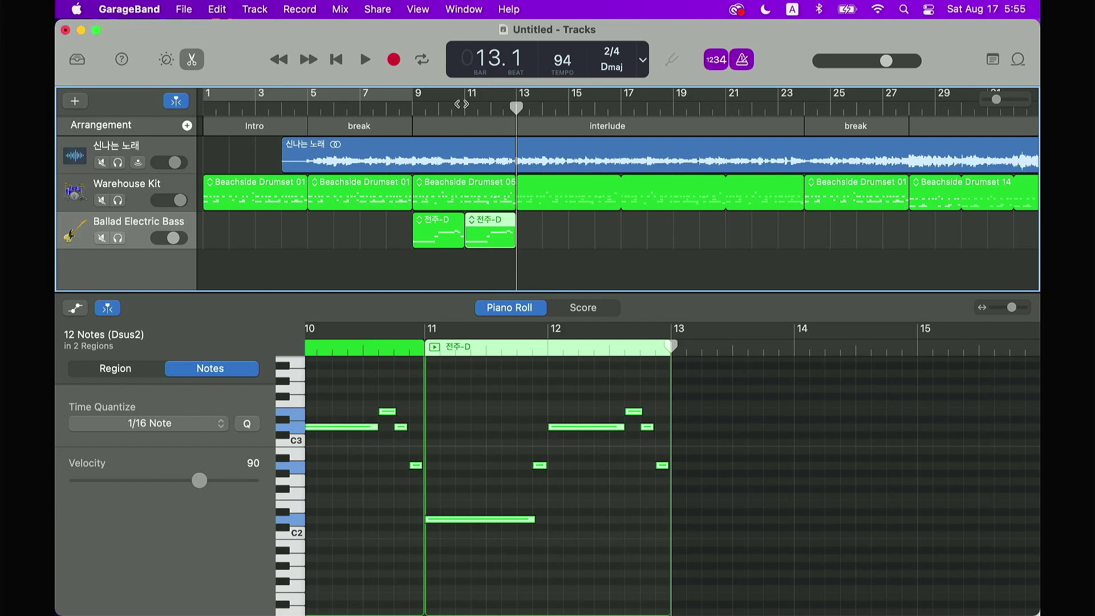
pyautogui.press('super+v')
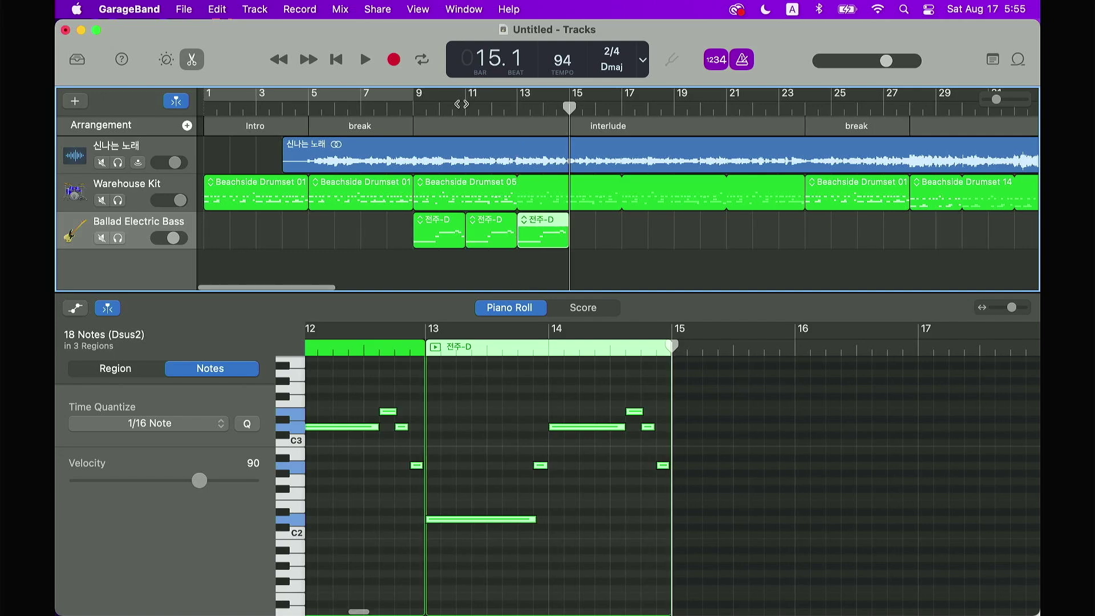
# Transpose all six notes of the bar 13 bass region down to a G root and rename the region 전주-G.
pyautogui.click(716, 387)
pyautogui.moveTo(716, 387); pyautogui.dragTo(463, 536)
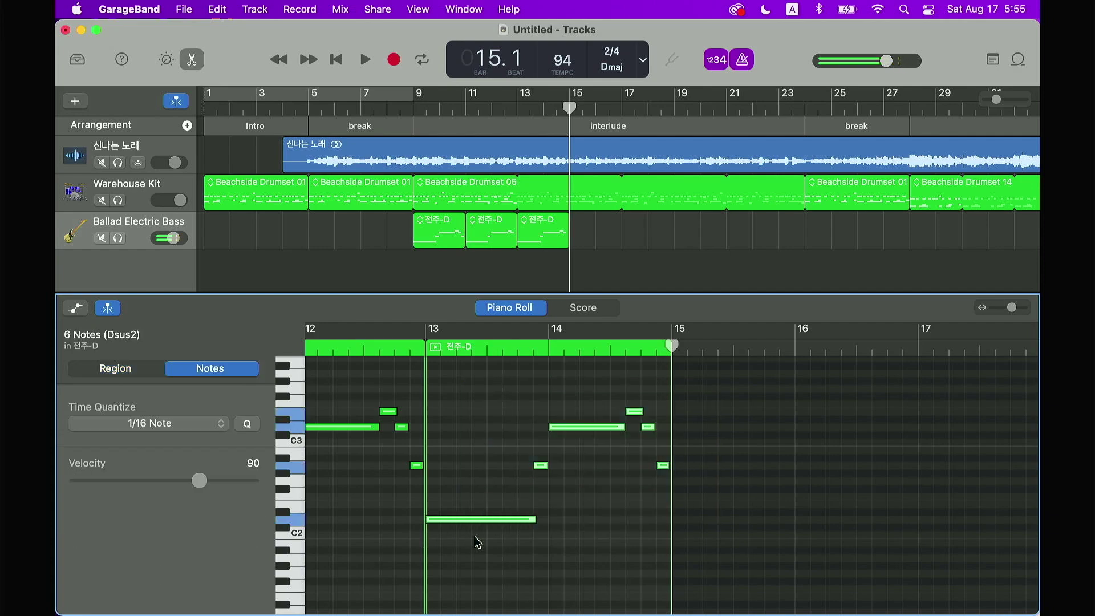
pyautogui.scroll(-3, 476, 543)
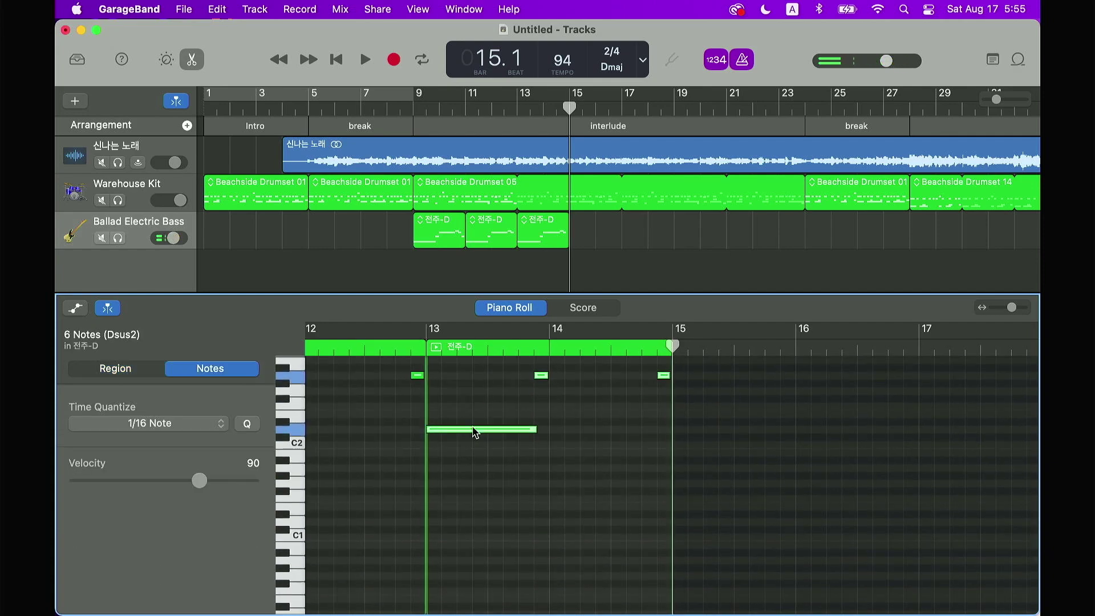
pyautogui.moveTo(476, 433); pyautogui.dragTo(476, 487)
pyautogui.scroll(4, 533, 494)
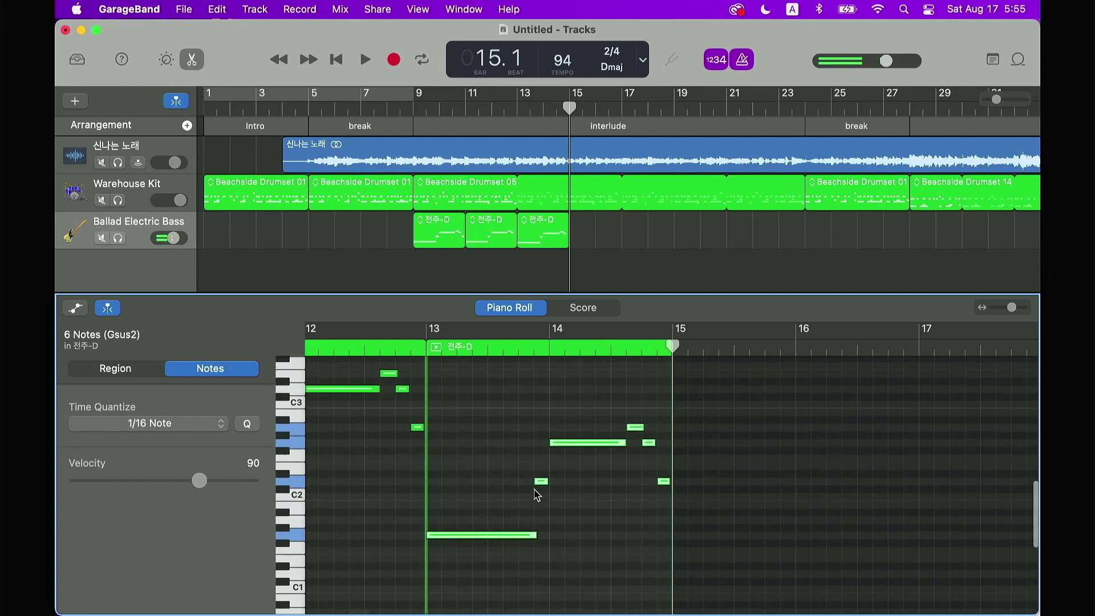
pyautogui.click(544, 221)
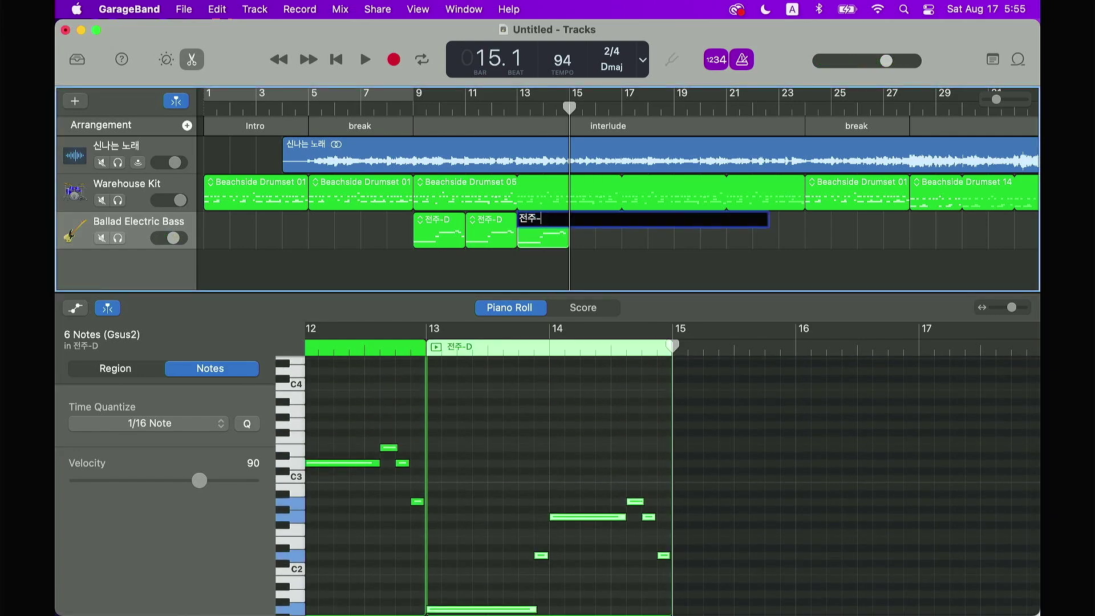
pyautogui.write('G')
pyautogui.press('Return')
# Paste the 전주-D region at bars 15 and 17, and lower all six notes of the bar 17 copy to an A root.
pyautogui.press('super+v')
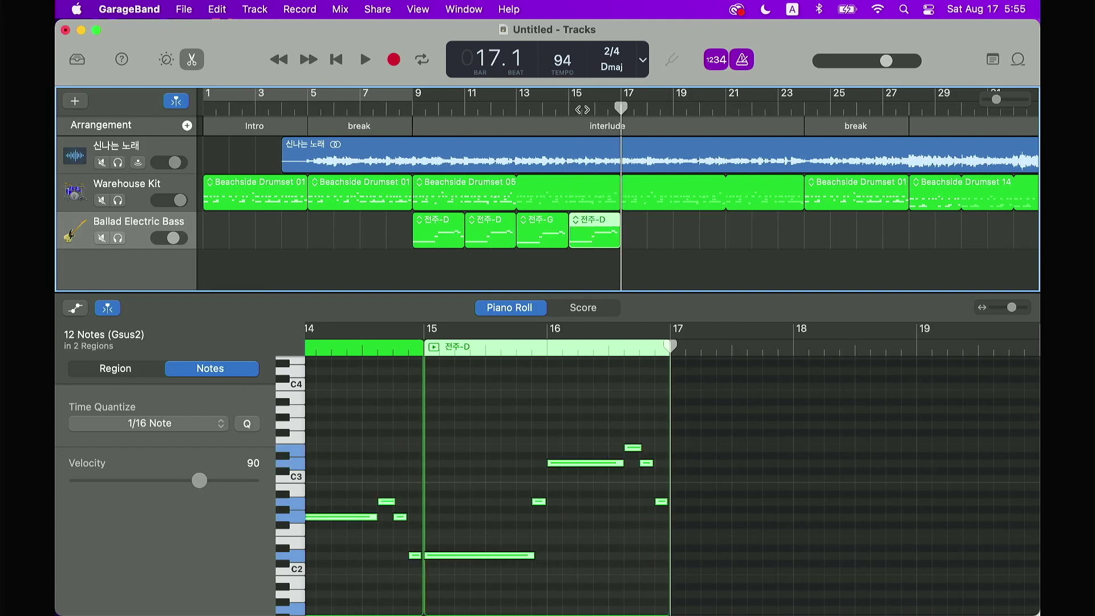
pyautogui.press('super+v')
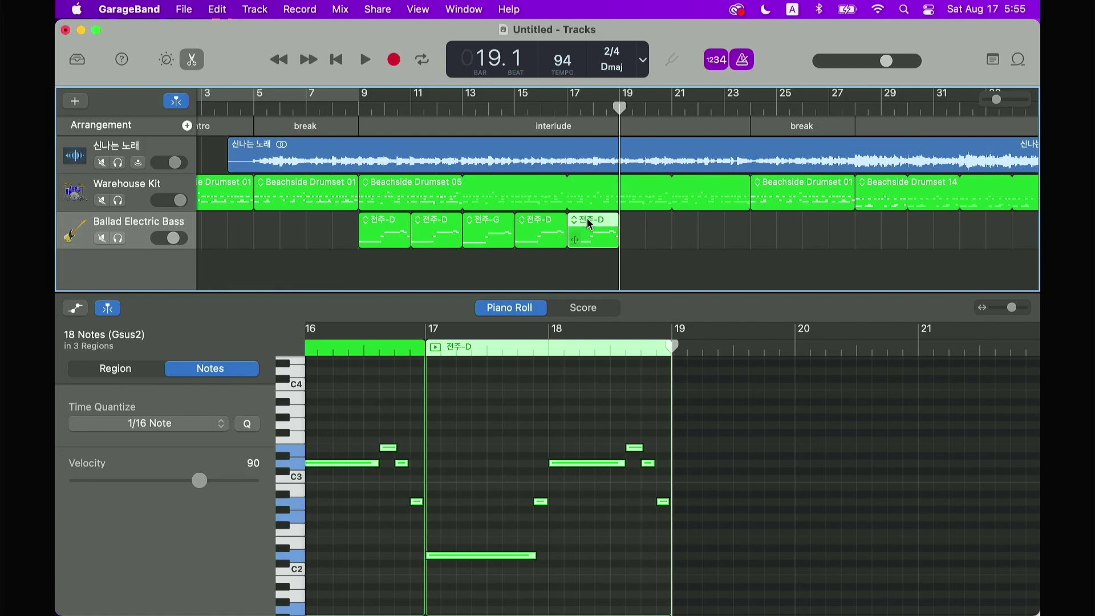
pyautogui.moveTo(708, 385); pyautogui.dragTo(474, 573)
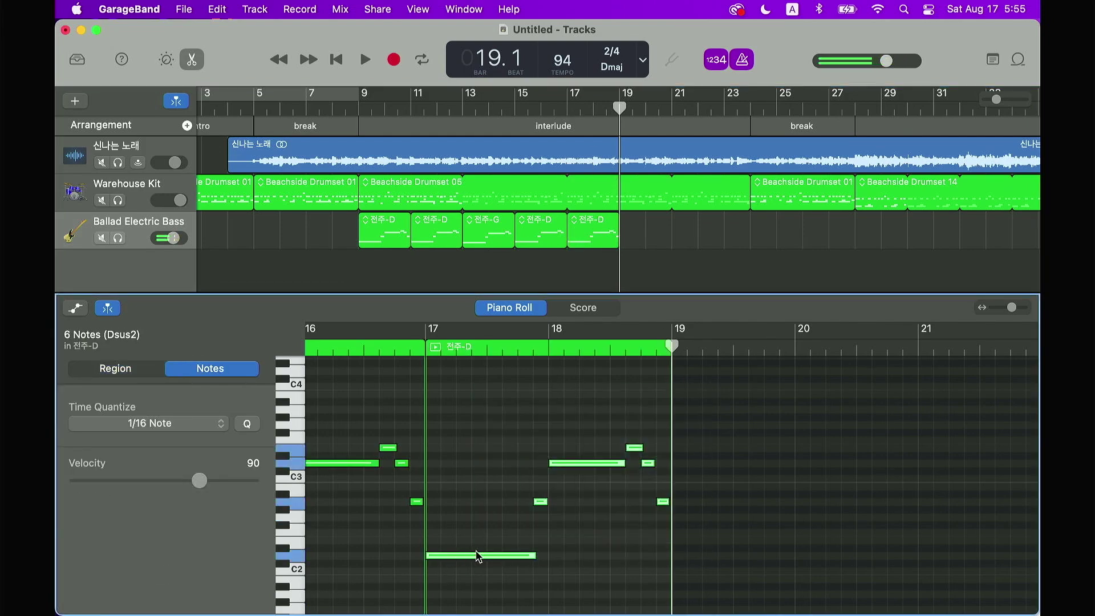
pyautogui.scroll(-3, 531, 541)
pyautogui.scroll(-2, 532, 541)
pyautogui.moveTo(476, 460); pyautogui.dragTo(476, 499)
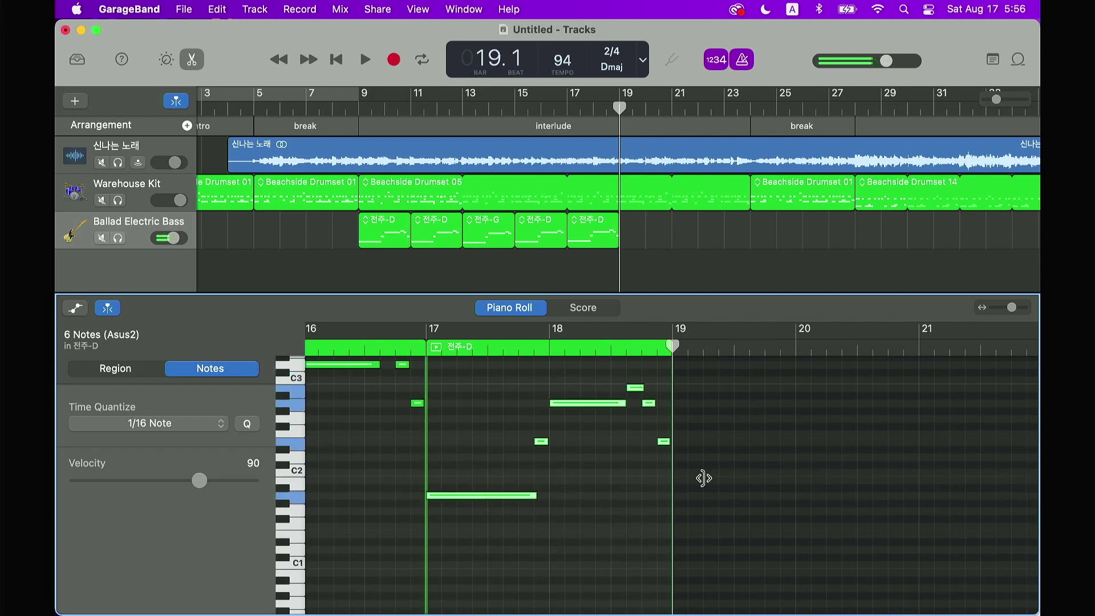
# Rename the bar 17 bass region 전주-A7 and paste another 전주-D copy at bar 19.
pyautogui.click(590, 219)
pyautogui.click(608, 218)
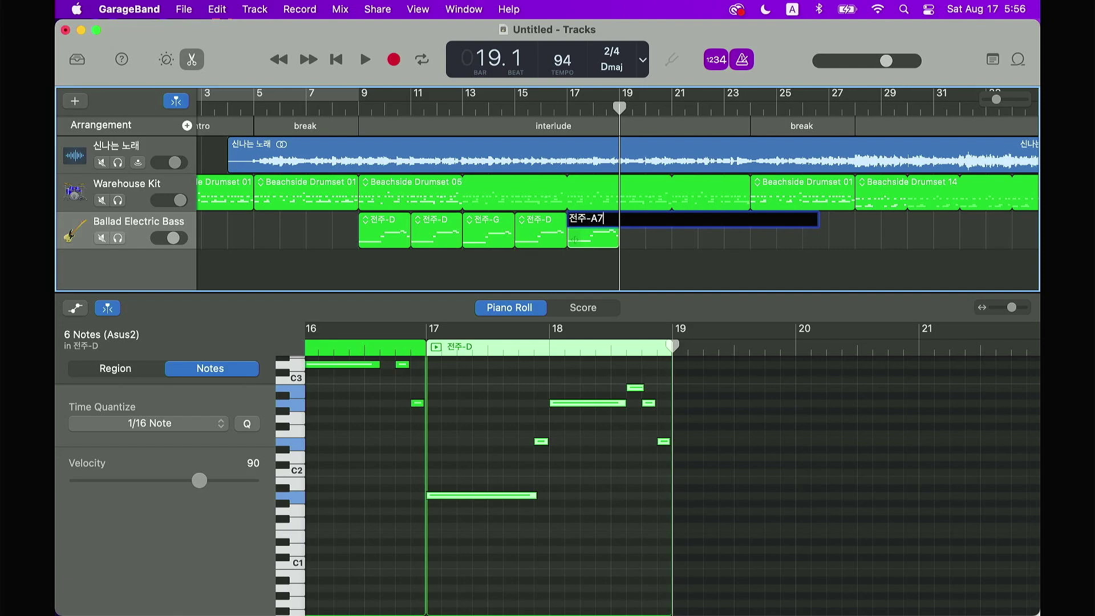
pyautogui.press('Return')
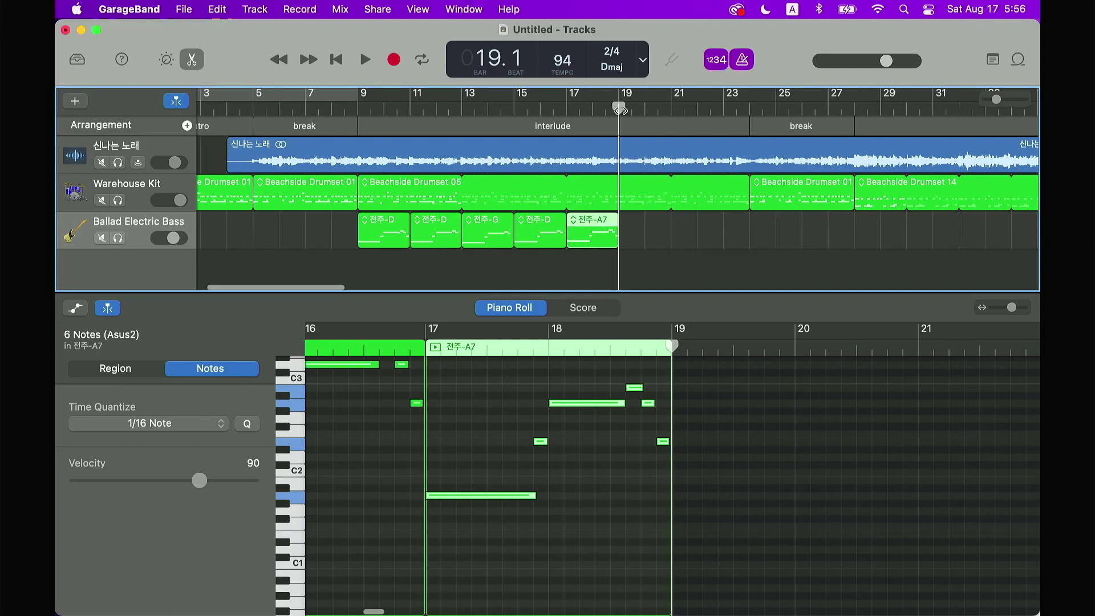
pyautogui.press('super+v')
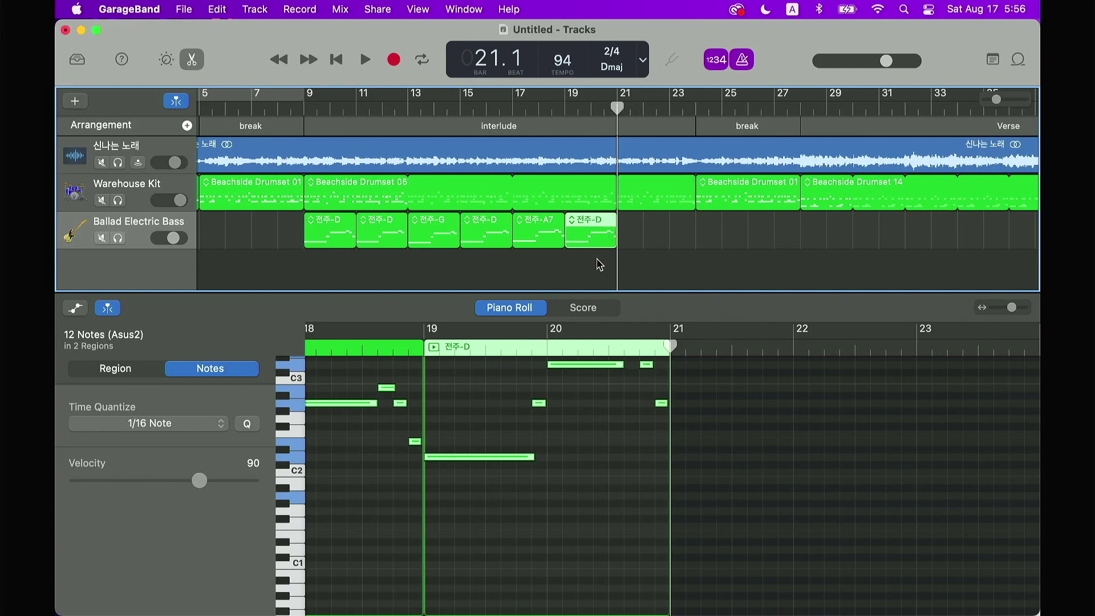
pyautogui.scroll(3, 589, 425)
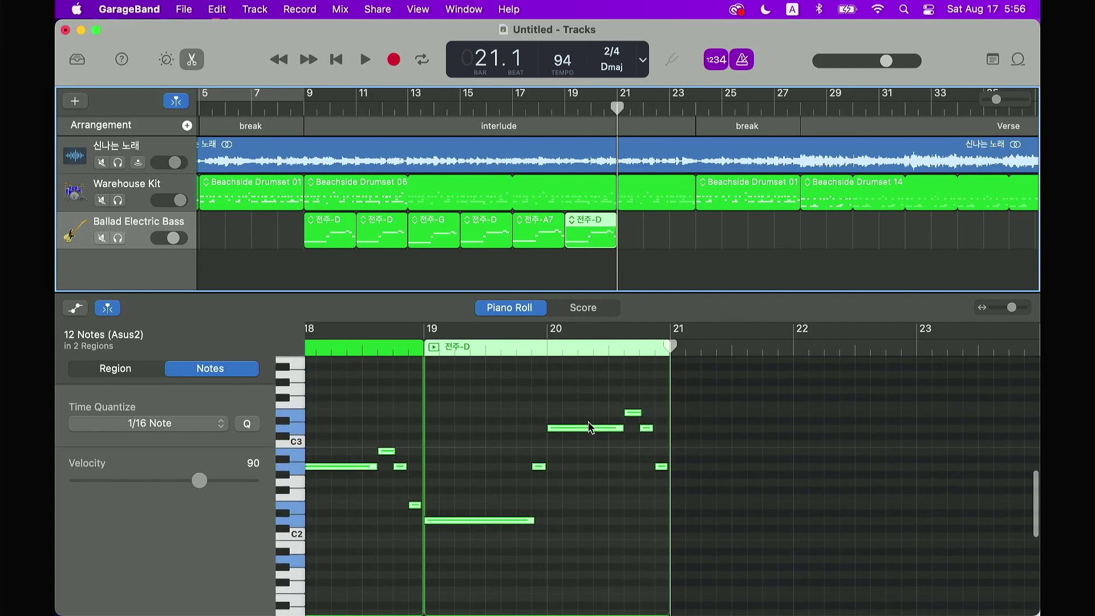
pyautogui.click(696, 421)
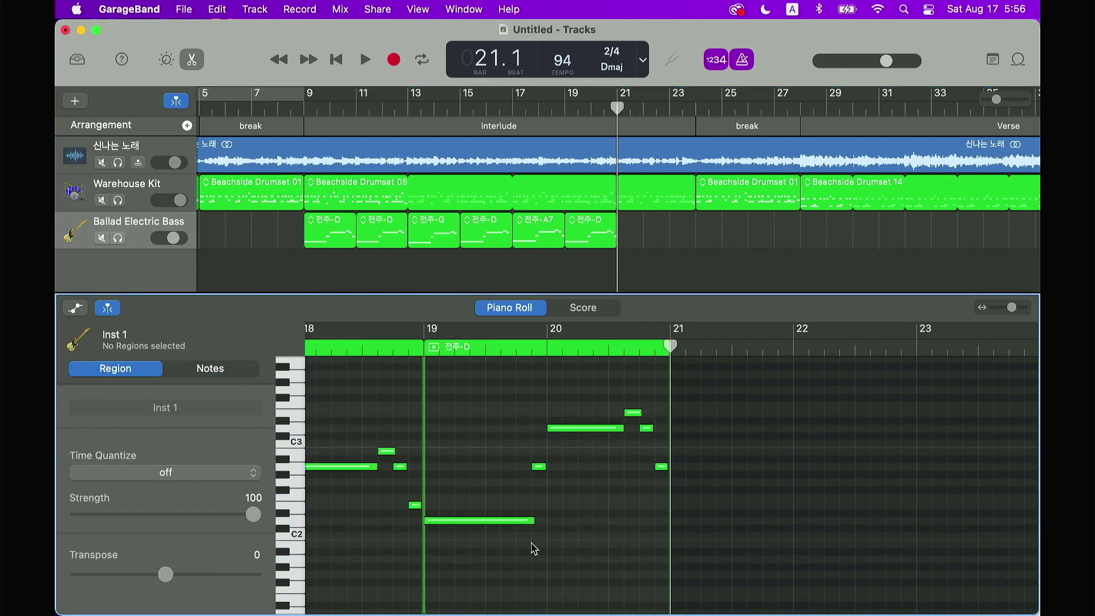
pyautogui.moveTo(528, 544); pyautogui.dragTo(570, 408)
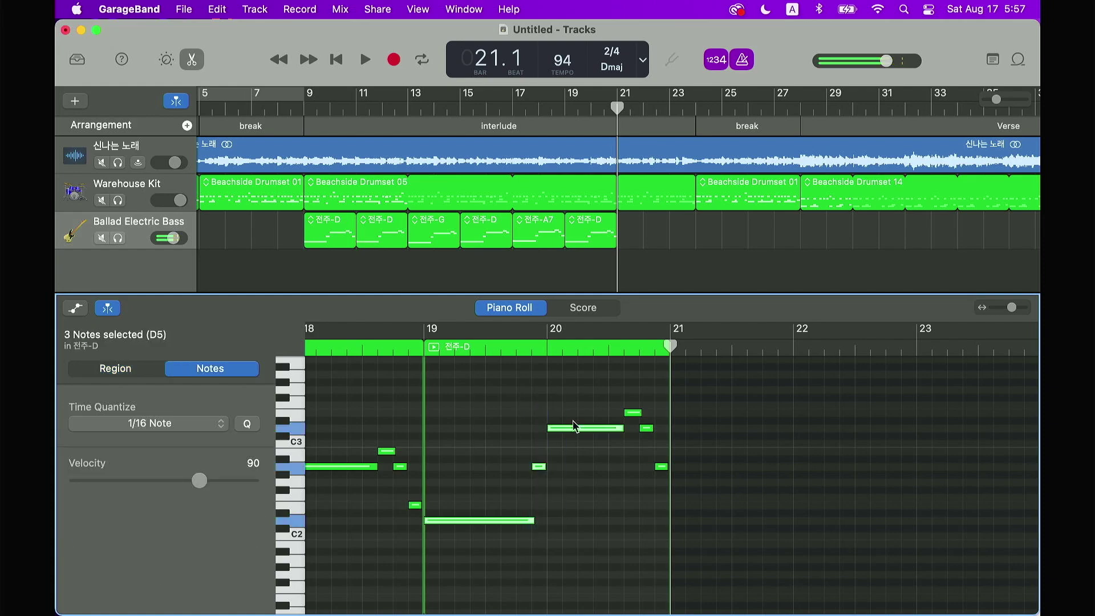
pyautogui.click(545, 478)
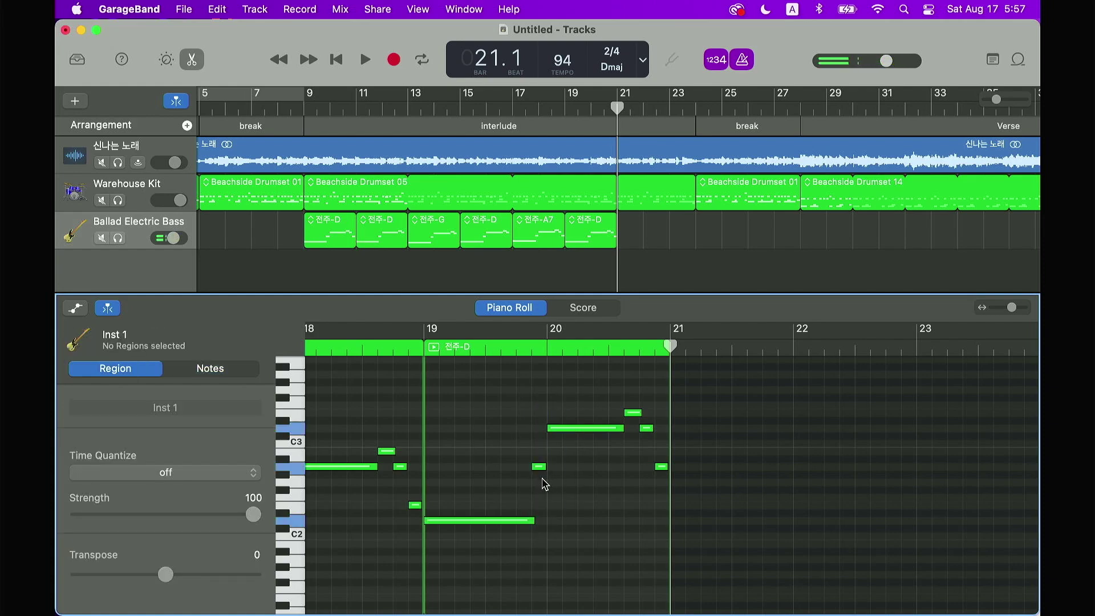
pyautogui.click(541, 469)
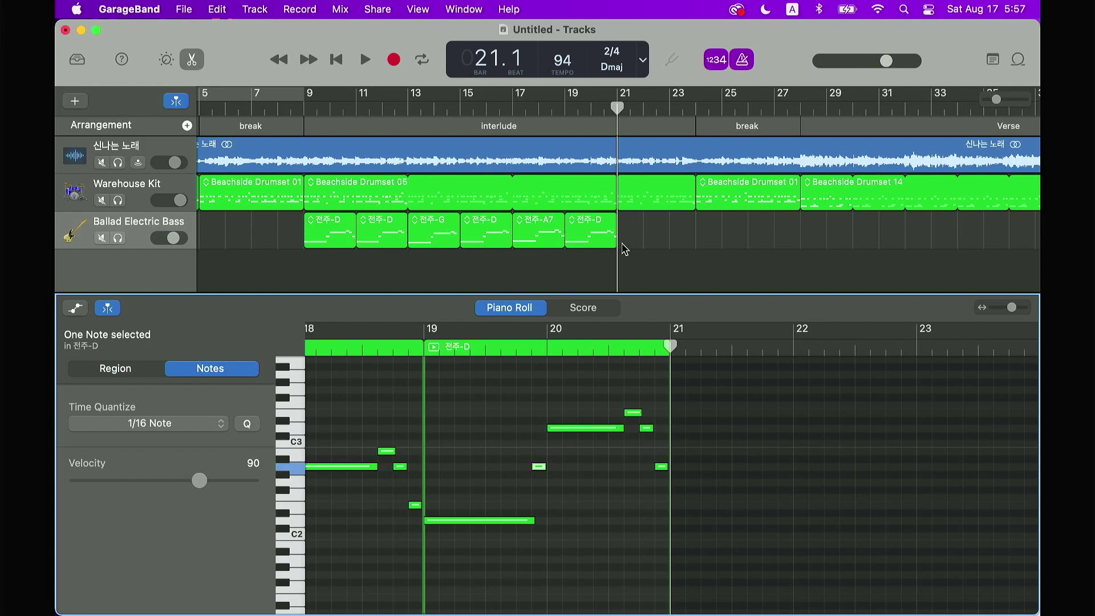
# Paste two more 전주-D bass regions at bars 21 and 23.
pyautogui.click(586, 219)
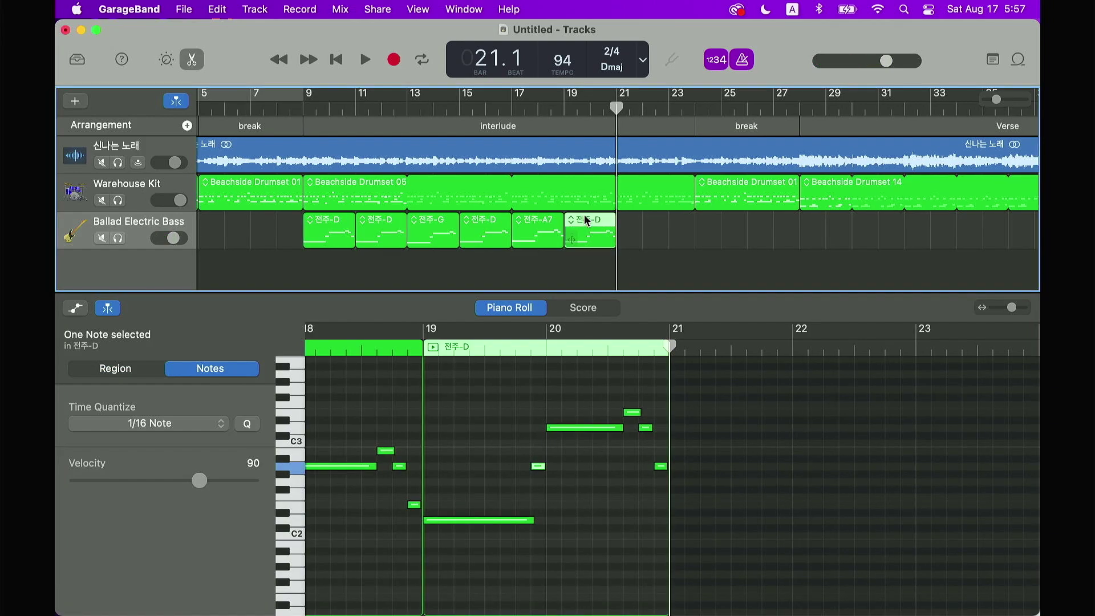
pyautogui.press('super+v')
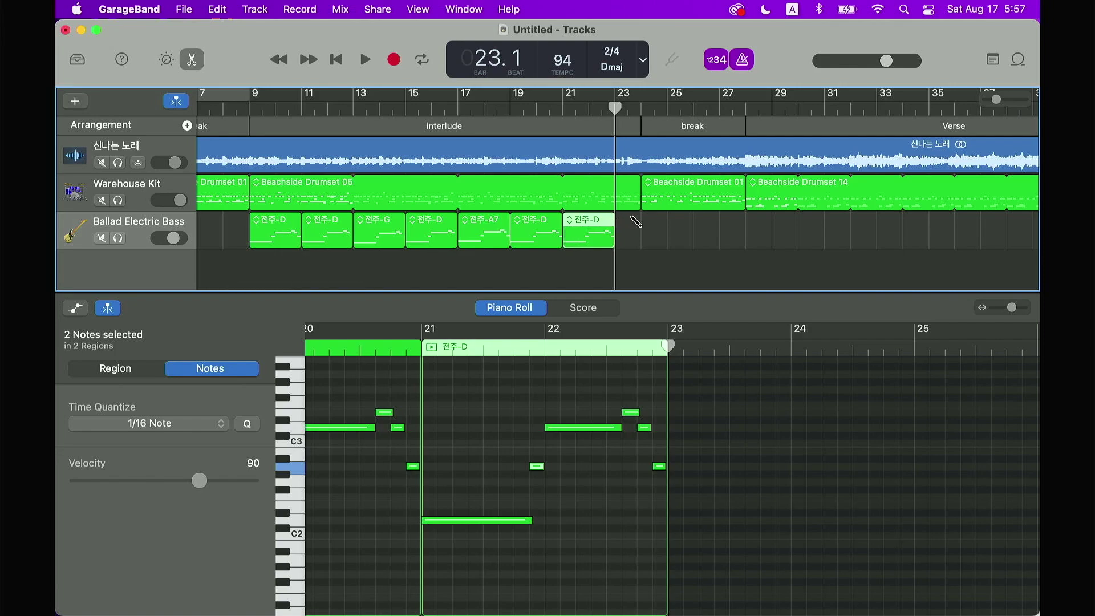
pyautogui.press('super+v')
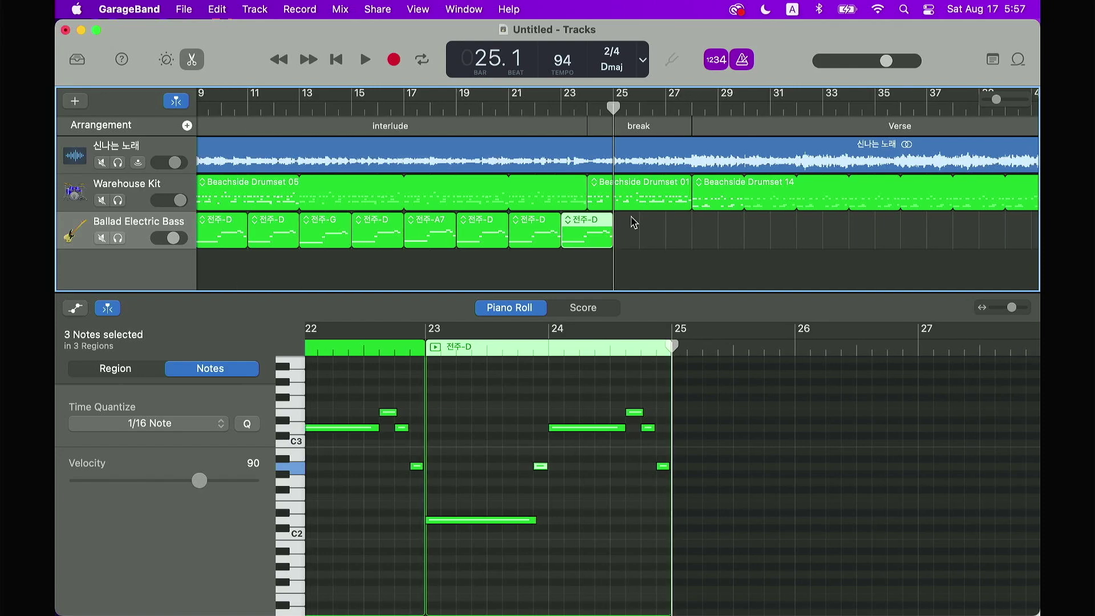
# Extend the last 전주-D region to bar 28, where the verse starts, and delete its final three short notes.
pyautogui.moveTo(615, 243); pyautogui.dragTo(691, 242)
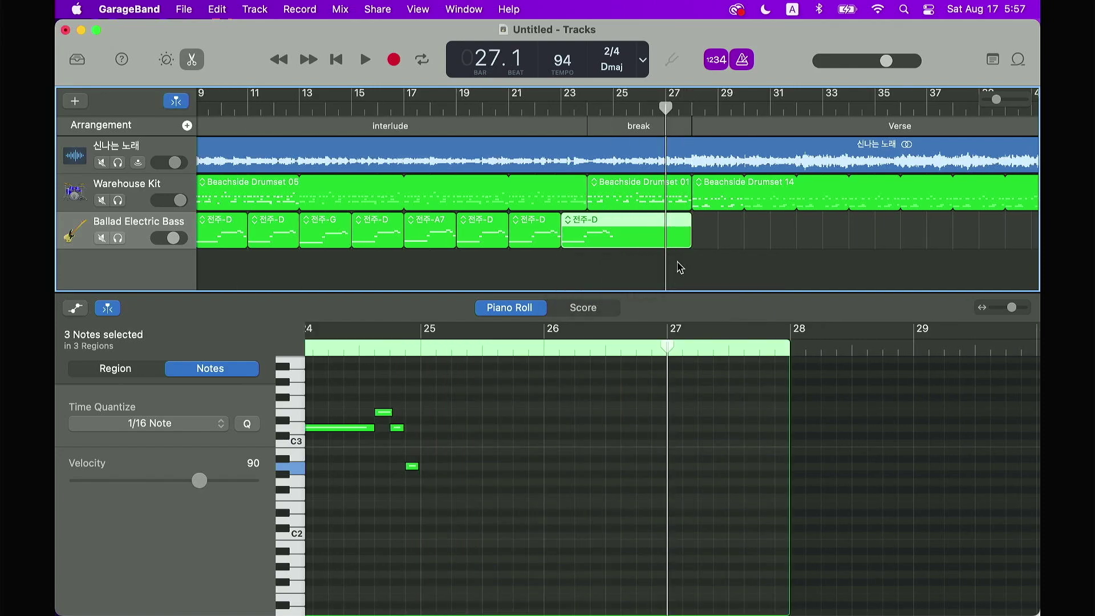
pyautogui.hscroll(-5, 604, 397)
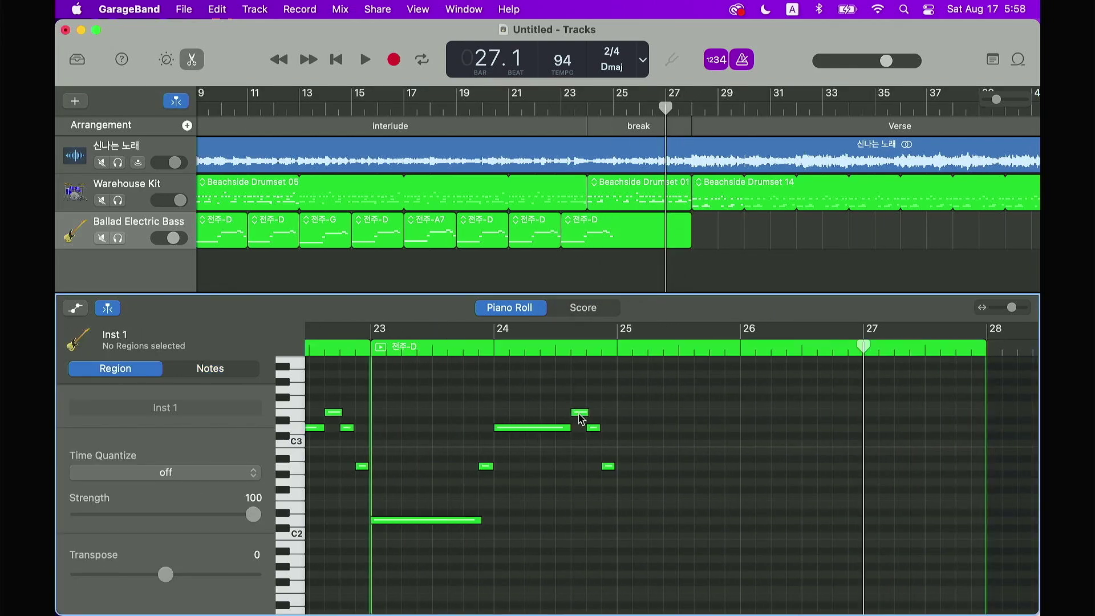
pyautogui.click(578, 413)
pyautogui.press('Delete')
pyautogui.moveTo(586, 401); pyautogui.dragTo(628, 487)
pyautogui.press('Delete')
# Move the region's A2 and D3 notes one bar later, holding D3 to bar 28 and lengthening the opening D2 note almost to bar 25.
pyautogui.moveTo(472, 421); pyautogui.dragTo(552, 488)
pyautogui.moveTo(539, 431); pyautogui.dragTo(985, 427)
pyautogui.click(682, 468)
pyautogui.moveTo(479, 520); pyautogui.dragTo(599, 520)
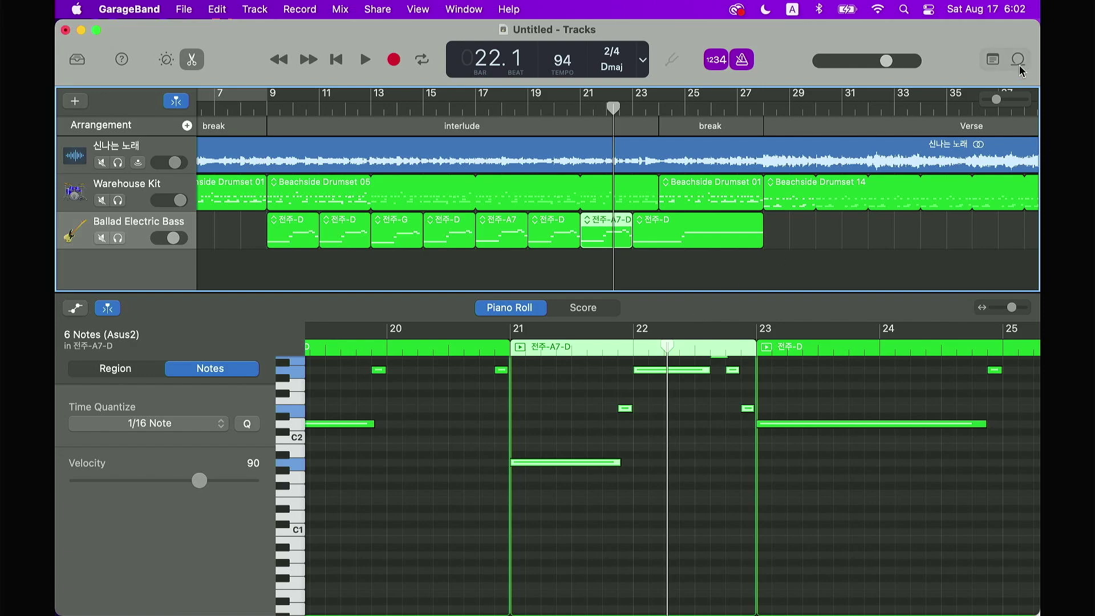
# Add the Southern Rock Bass 10 loop to the bass track at bar 28, the start of the verse, and close the Loop Browser.
pyautogui.click(1018, 59)
pyautogui.moveTo(767, 506); pyautogui.dragTo(304, 225)
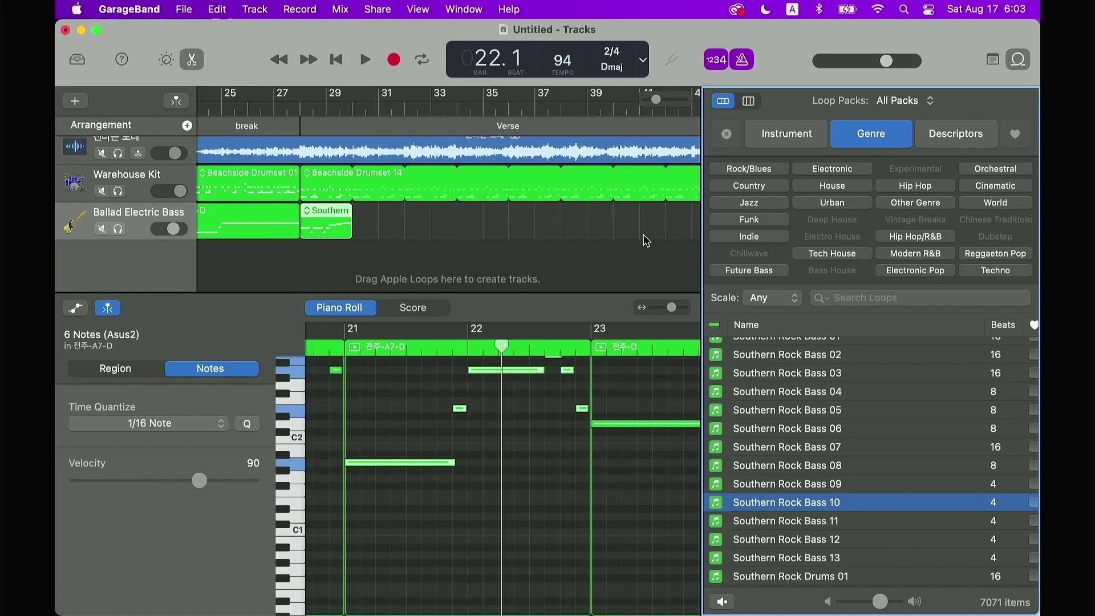
pyautogui.click(1018, 59)
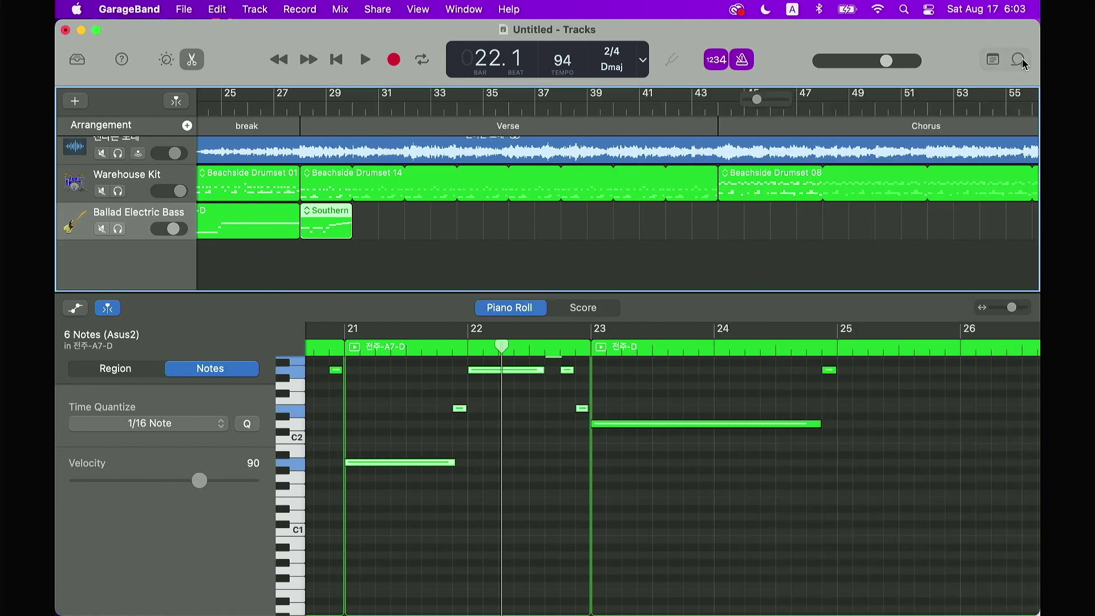